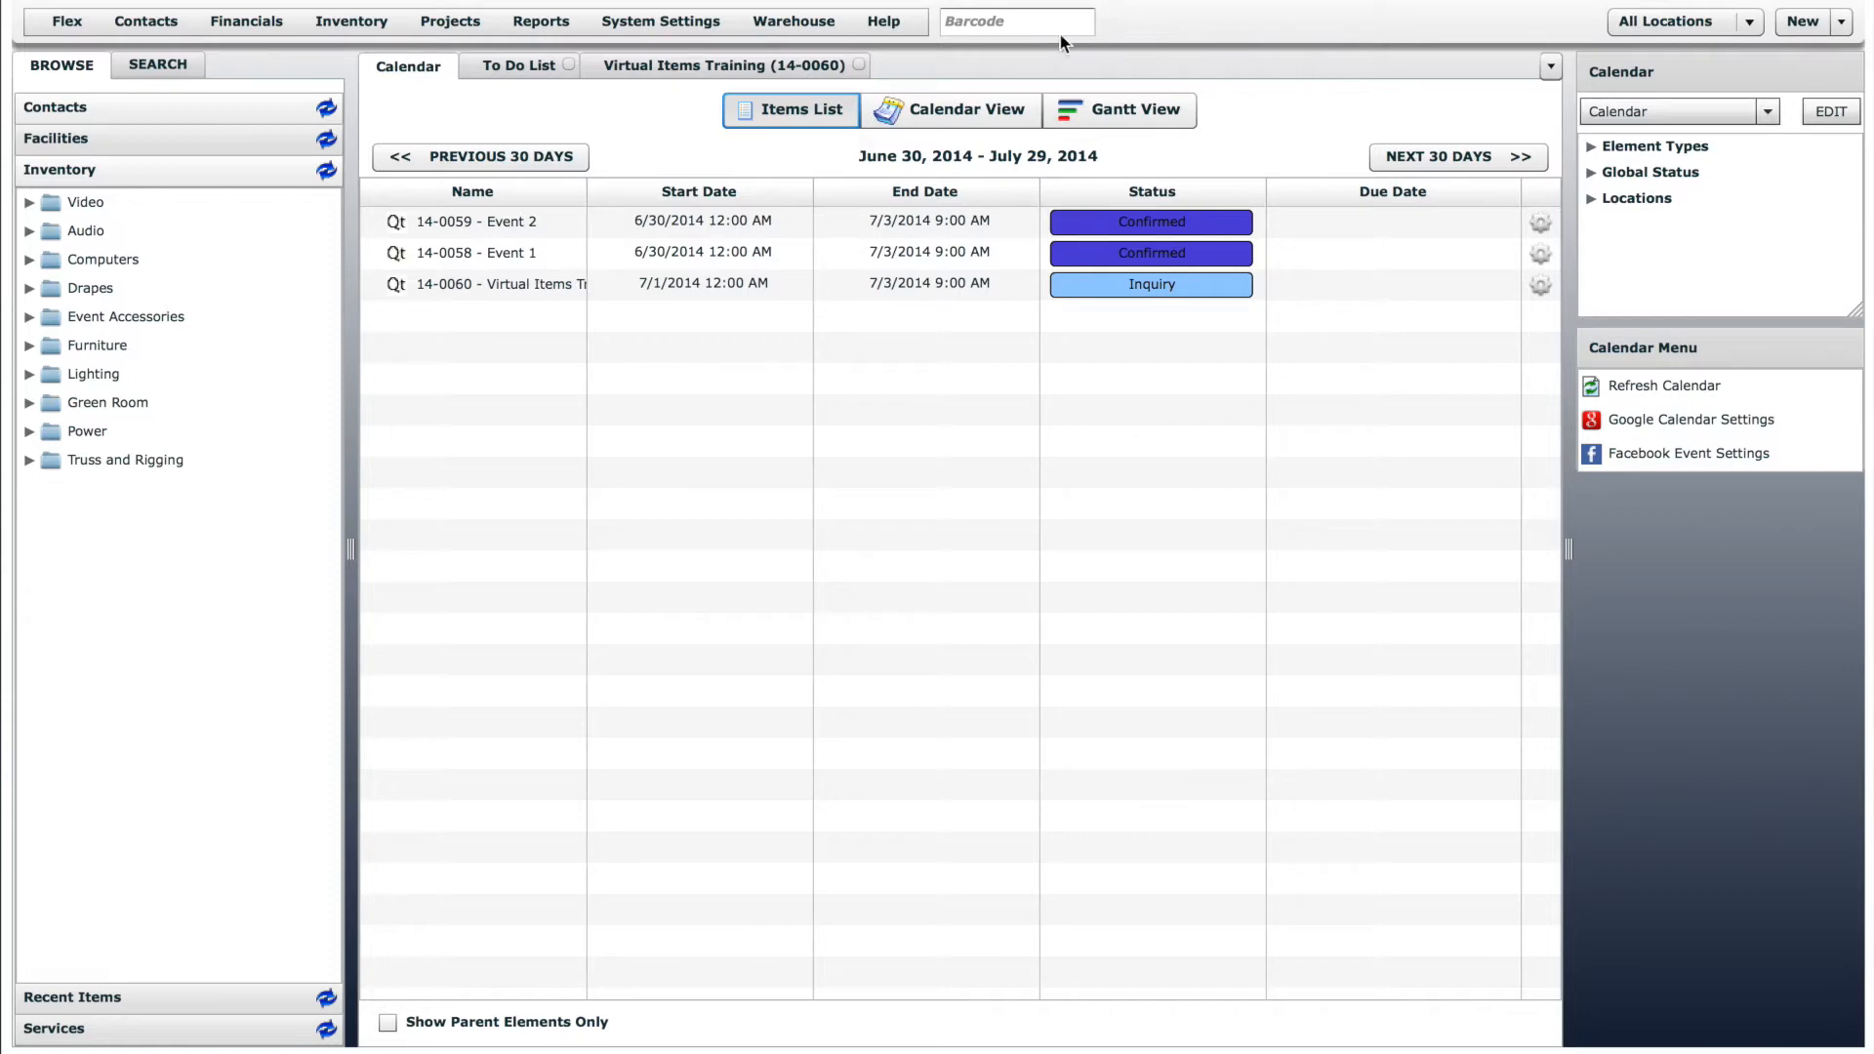
Open the Green Room Components item from the Green Room inventory group.
click(29, 402)
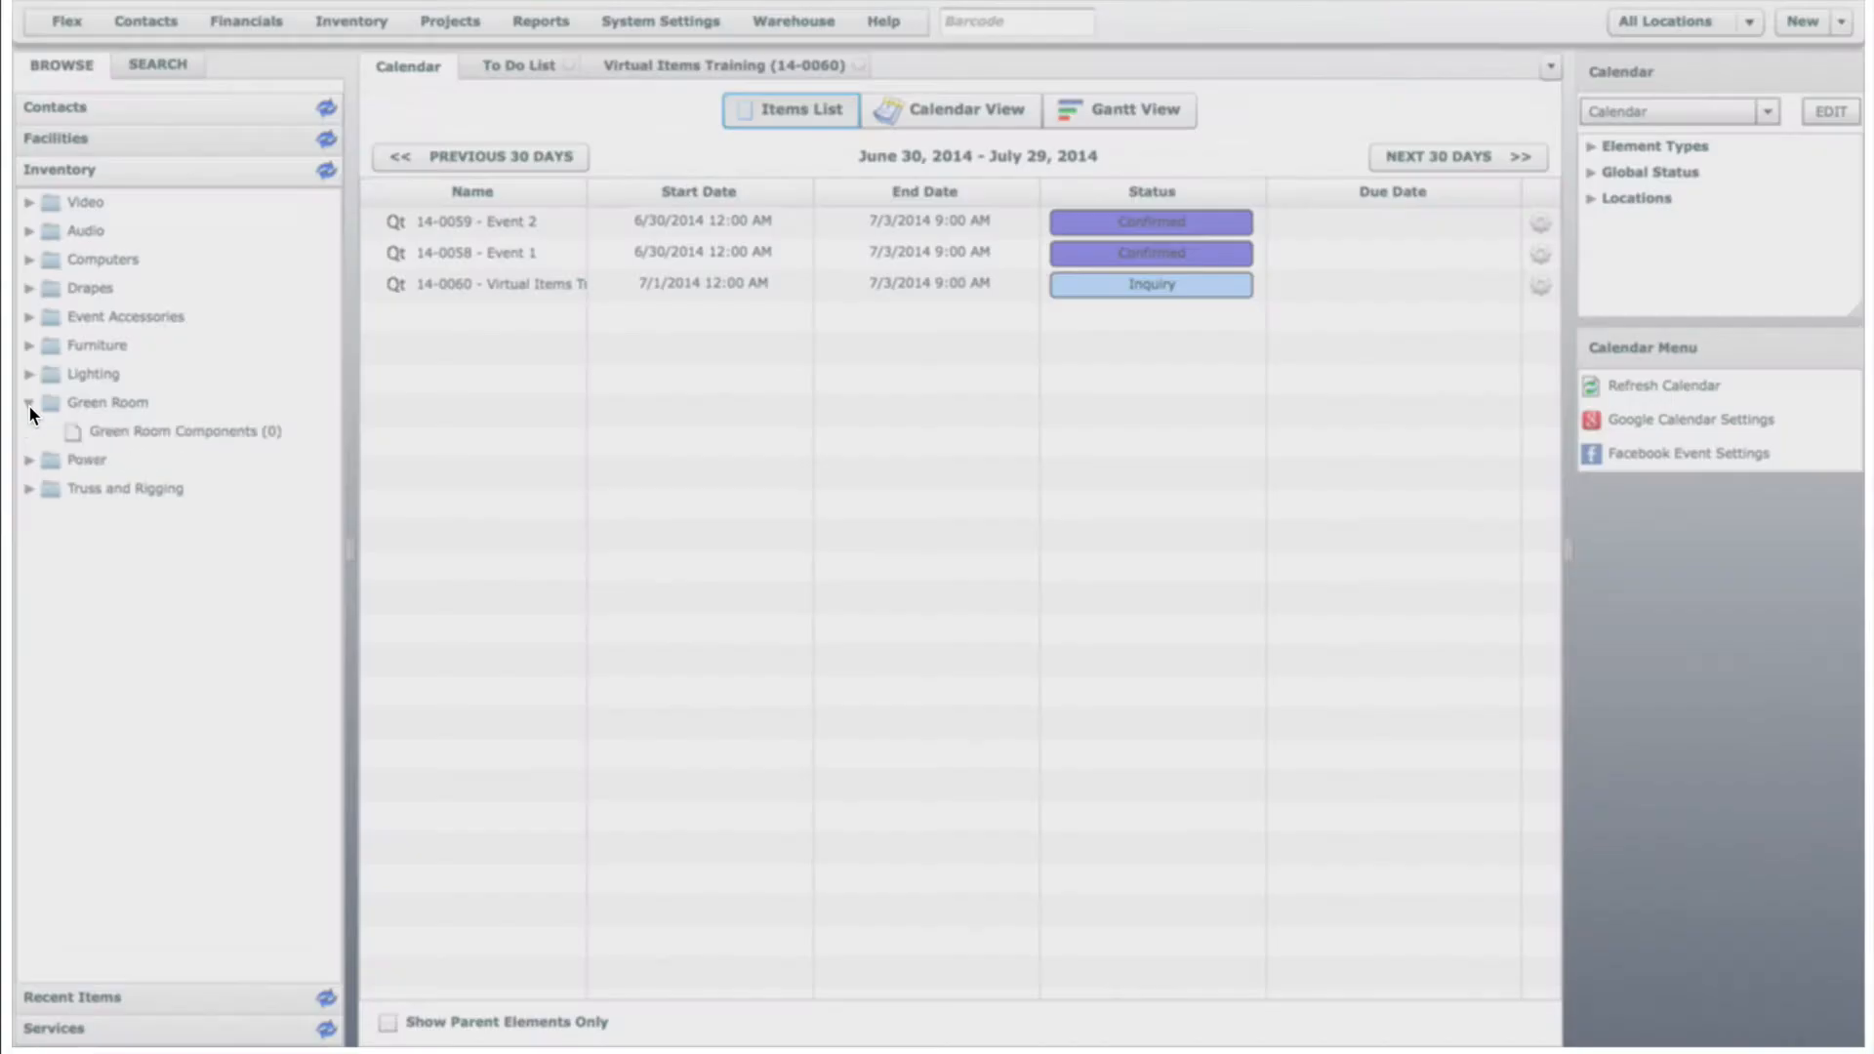
click(101, 430)
click(155, 430)
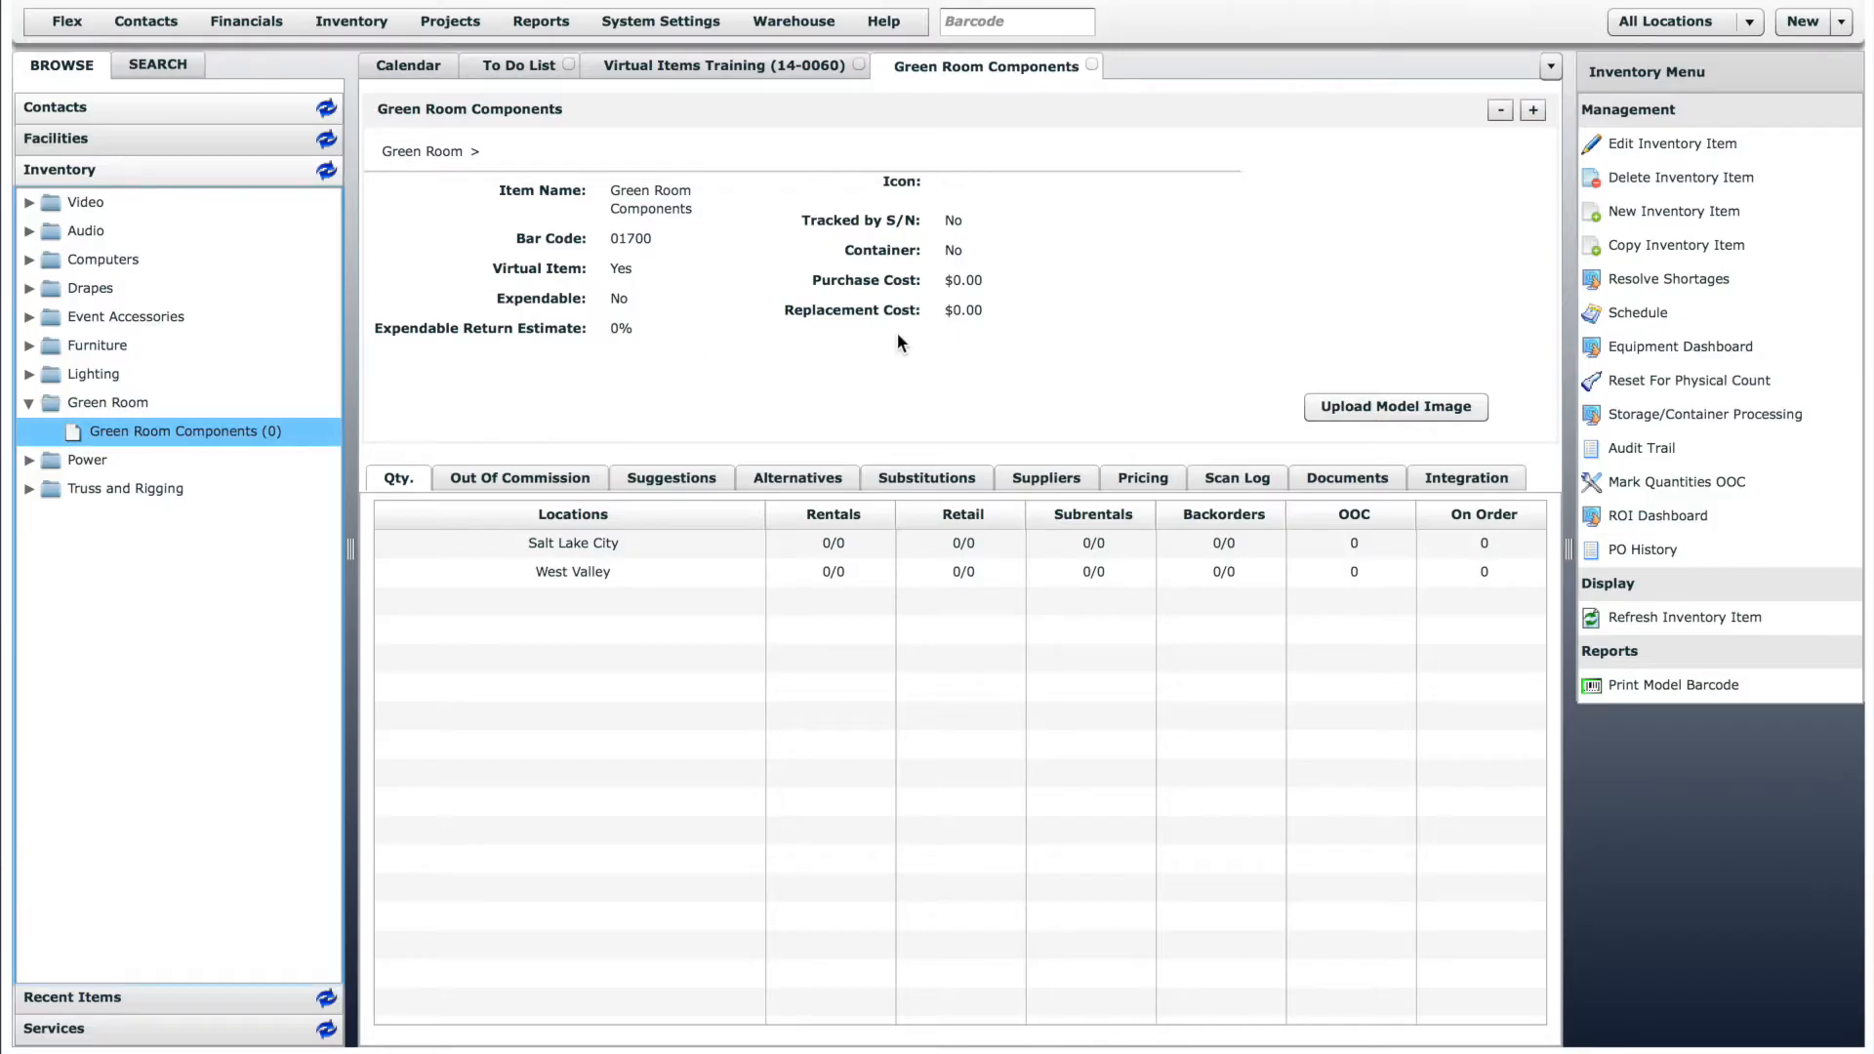
Review the structure preset choices in the Green Room Components edit form, save it as is, and view the item's pricing models.
click(1666, 149)
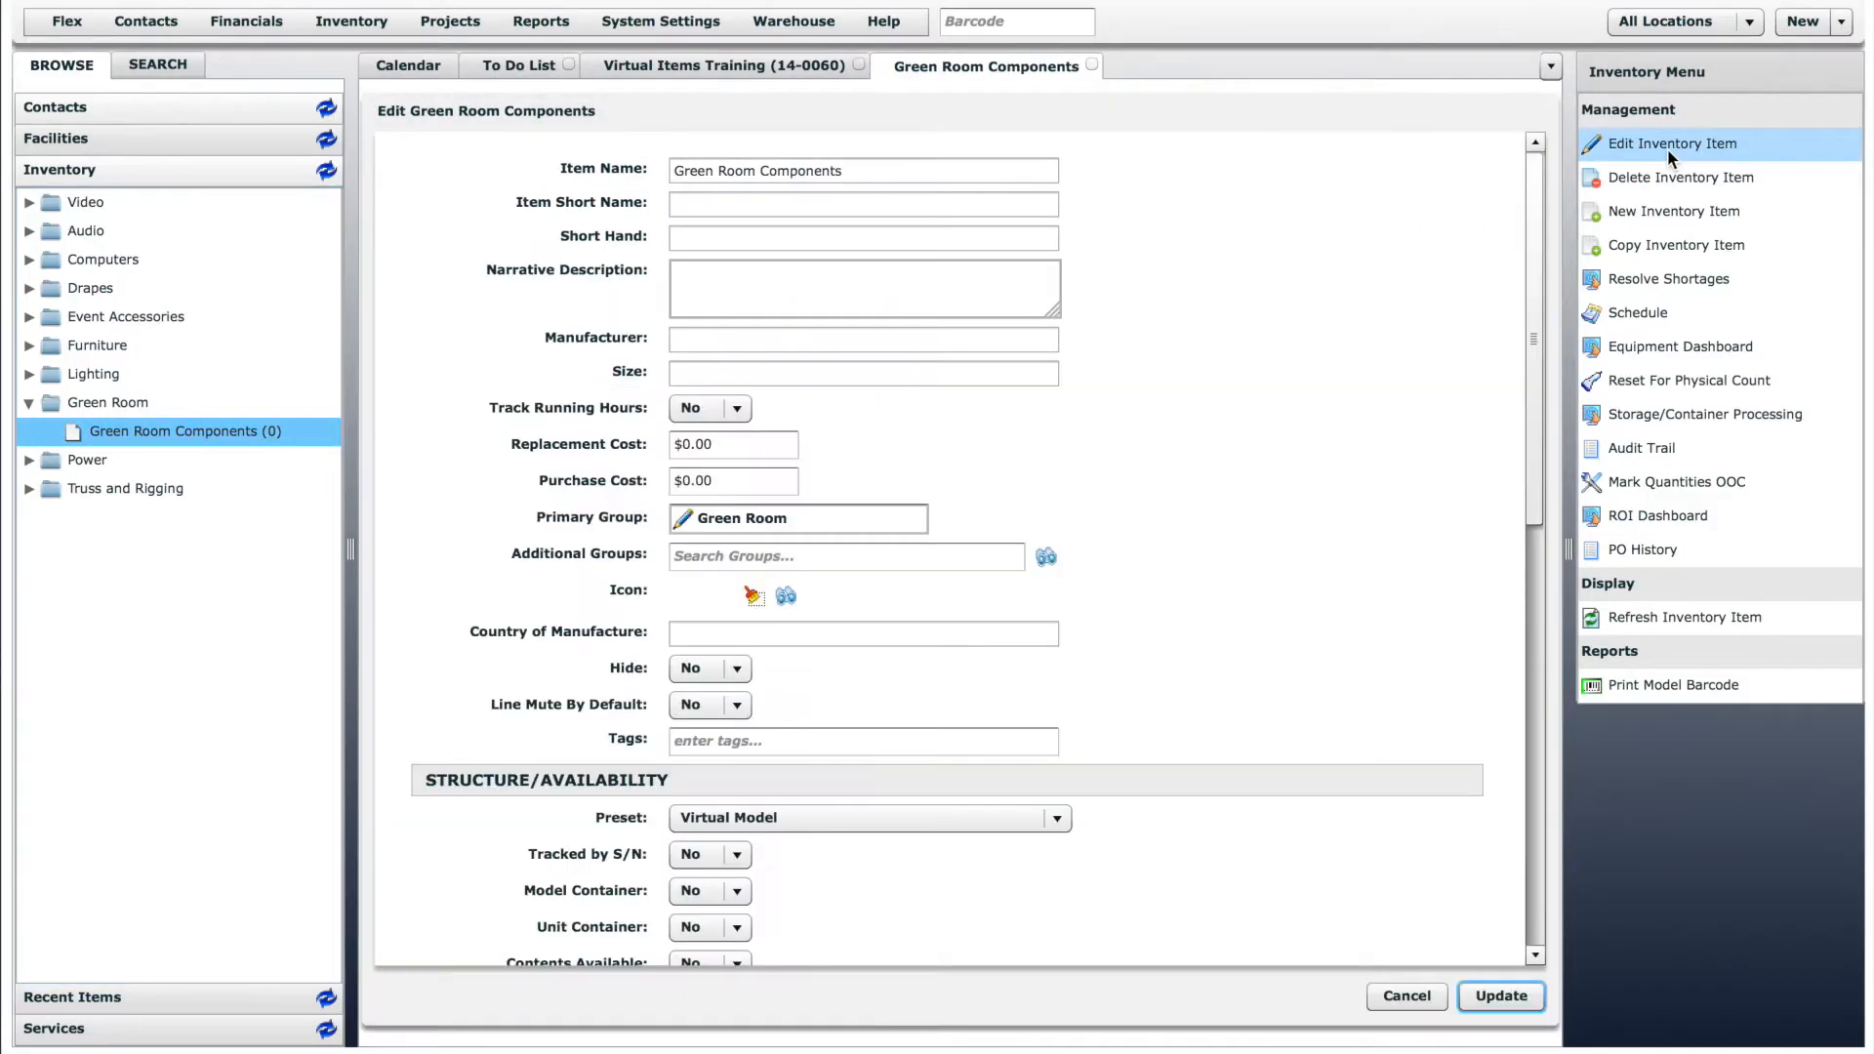
drag(1535, 289, 1538, 450)
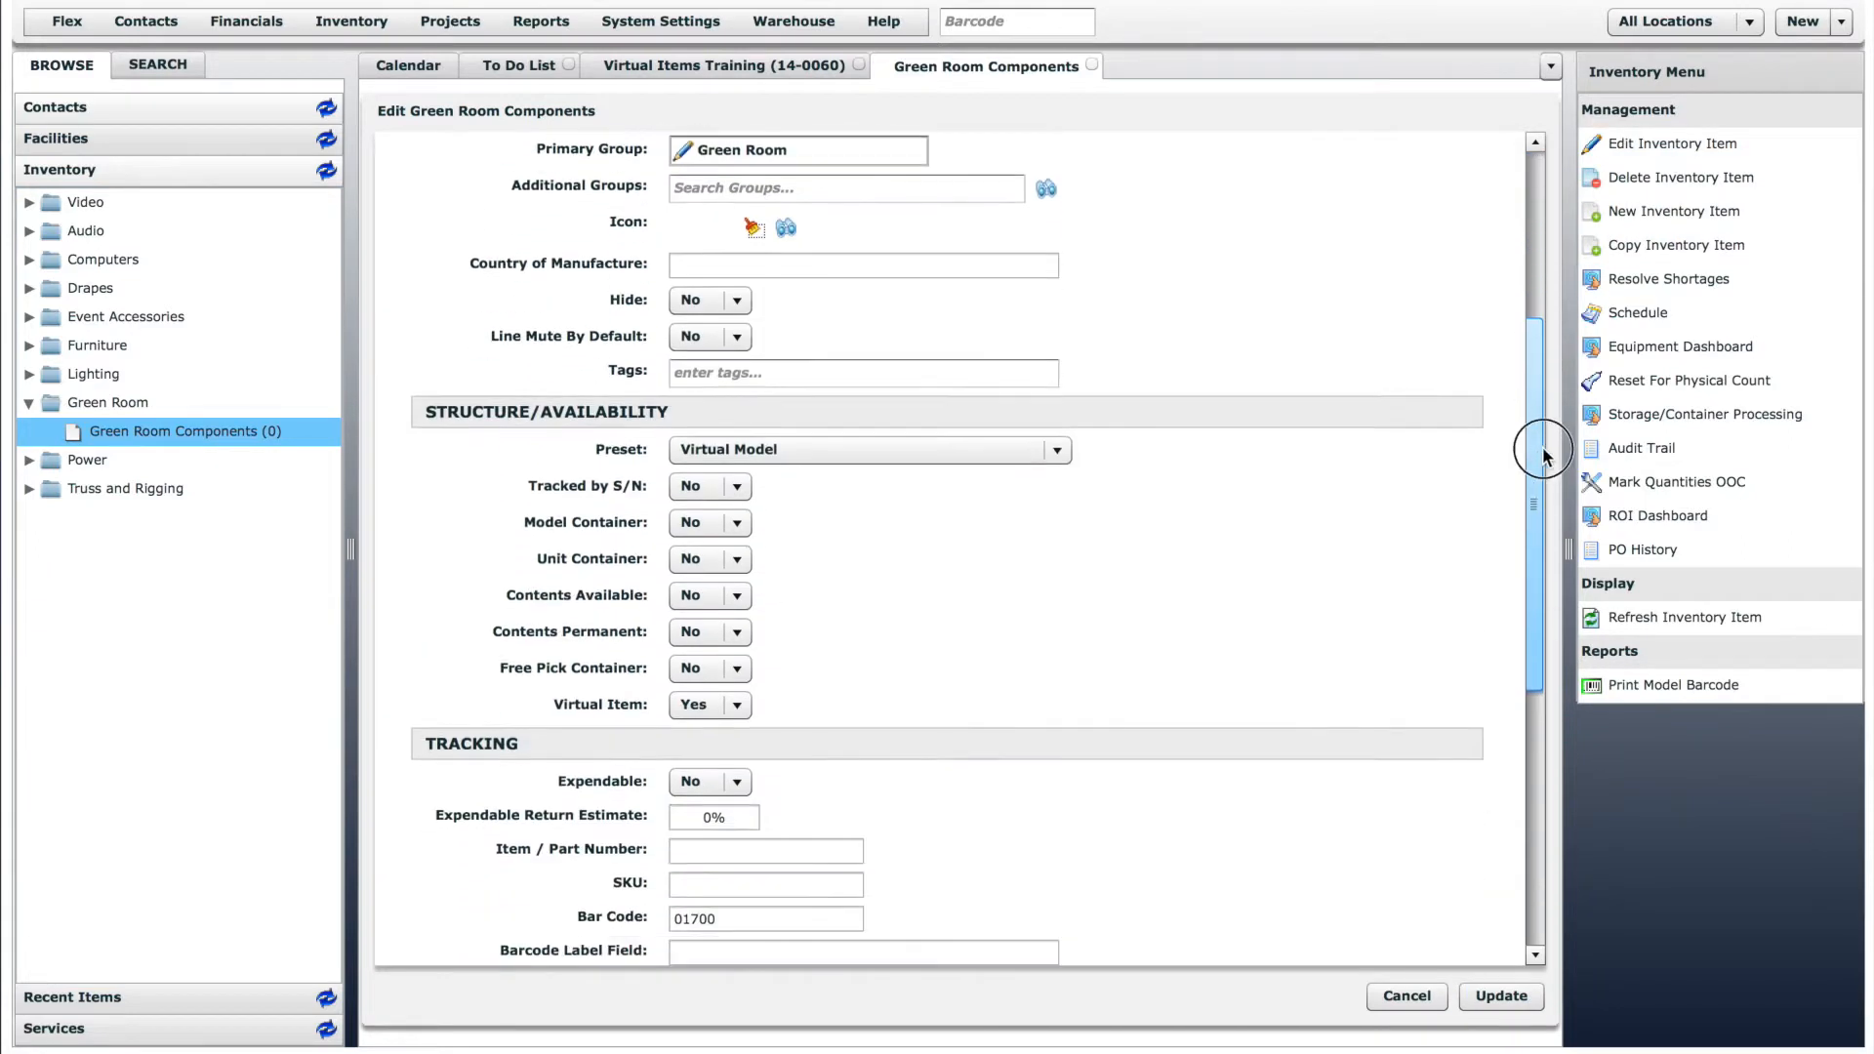
click(1057, 451)
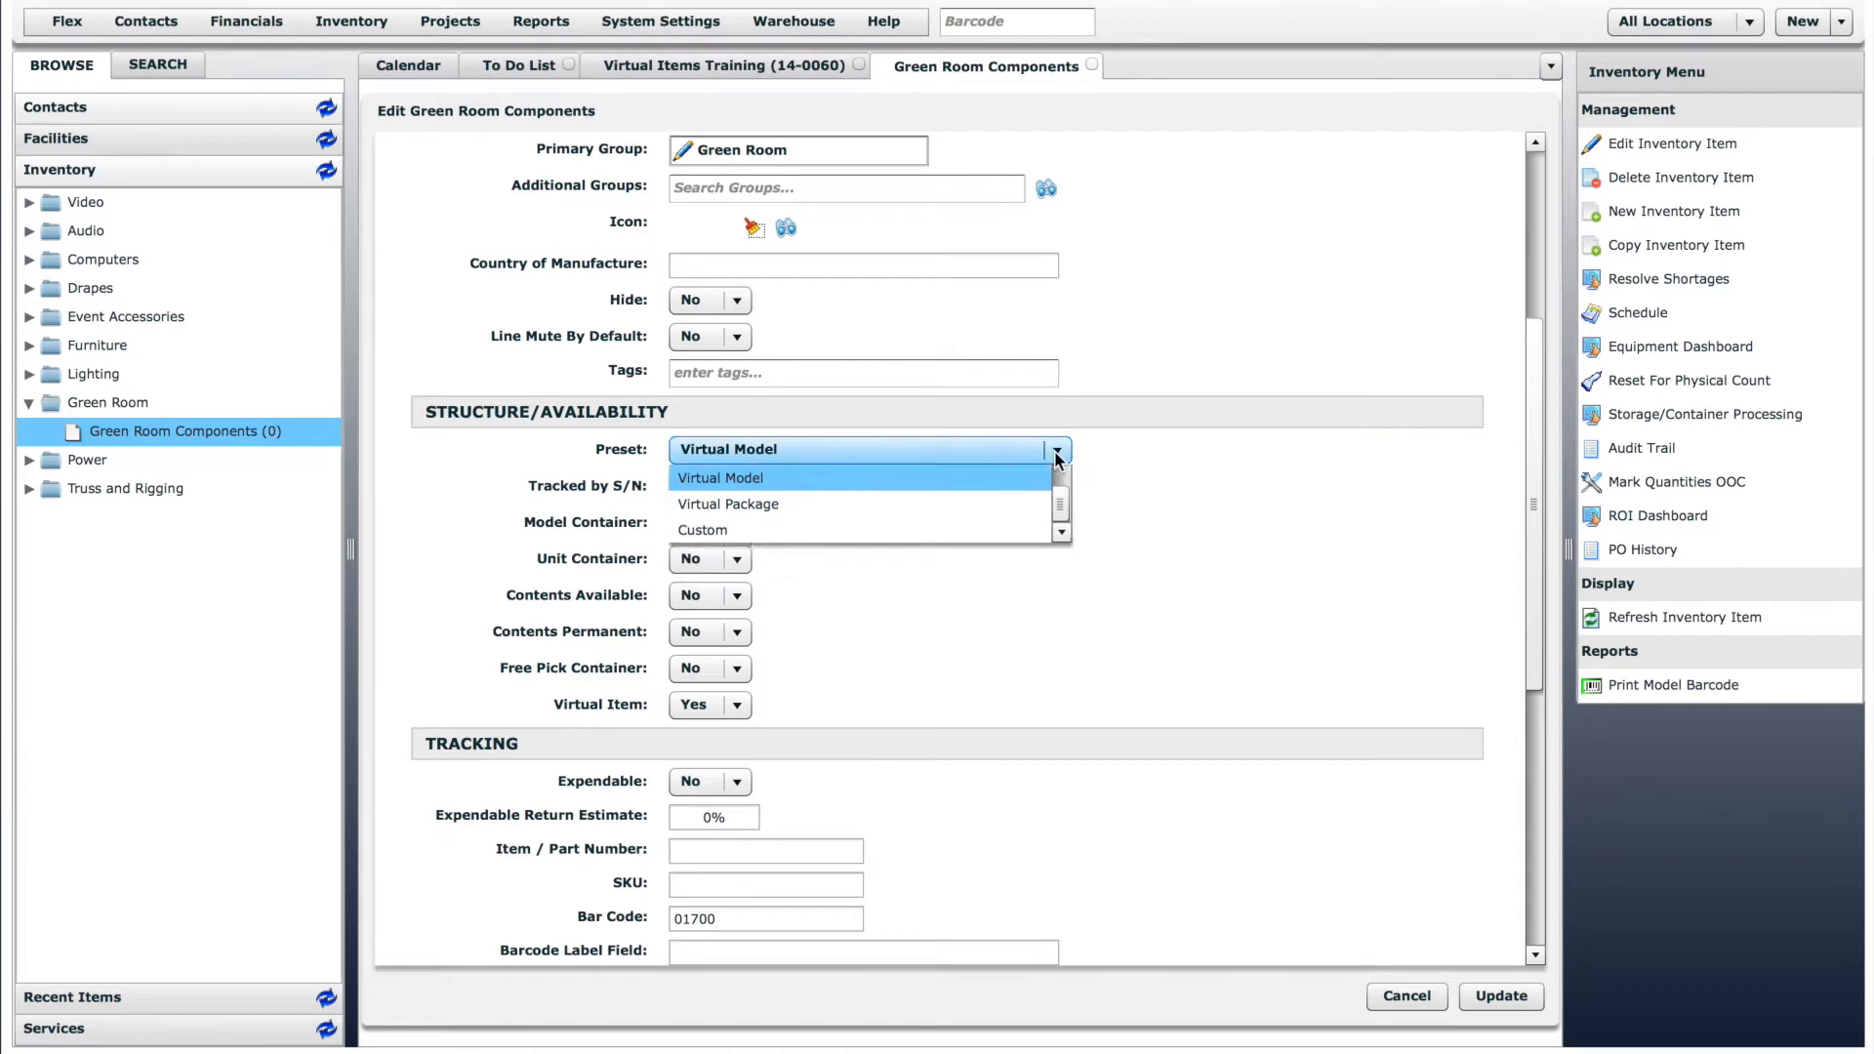
click(1057, 453)
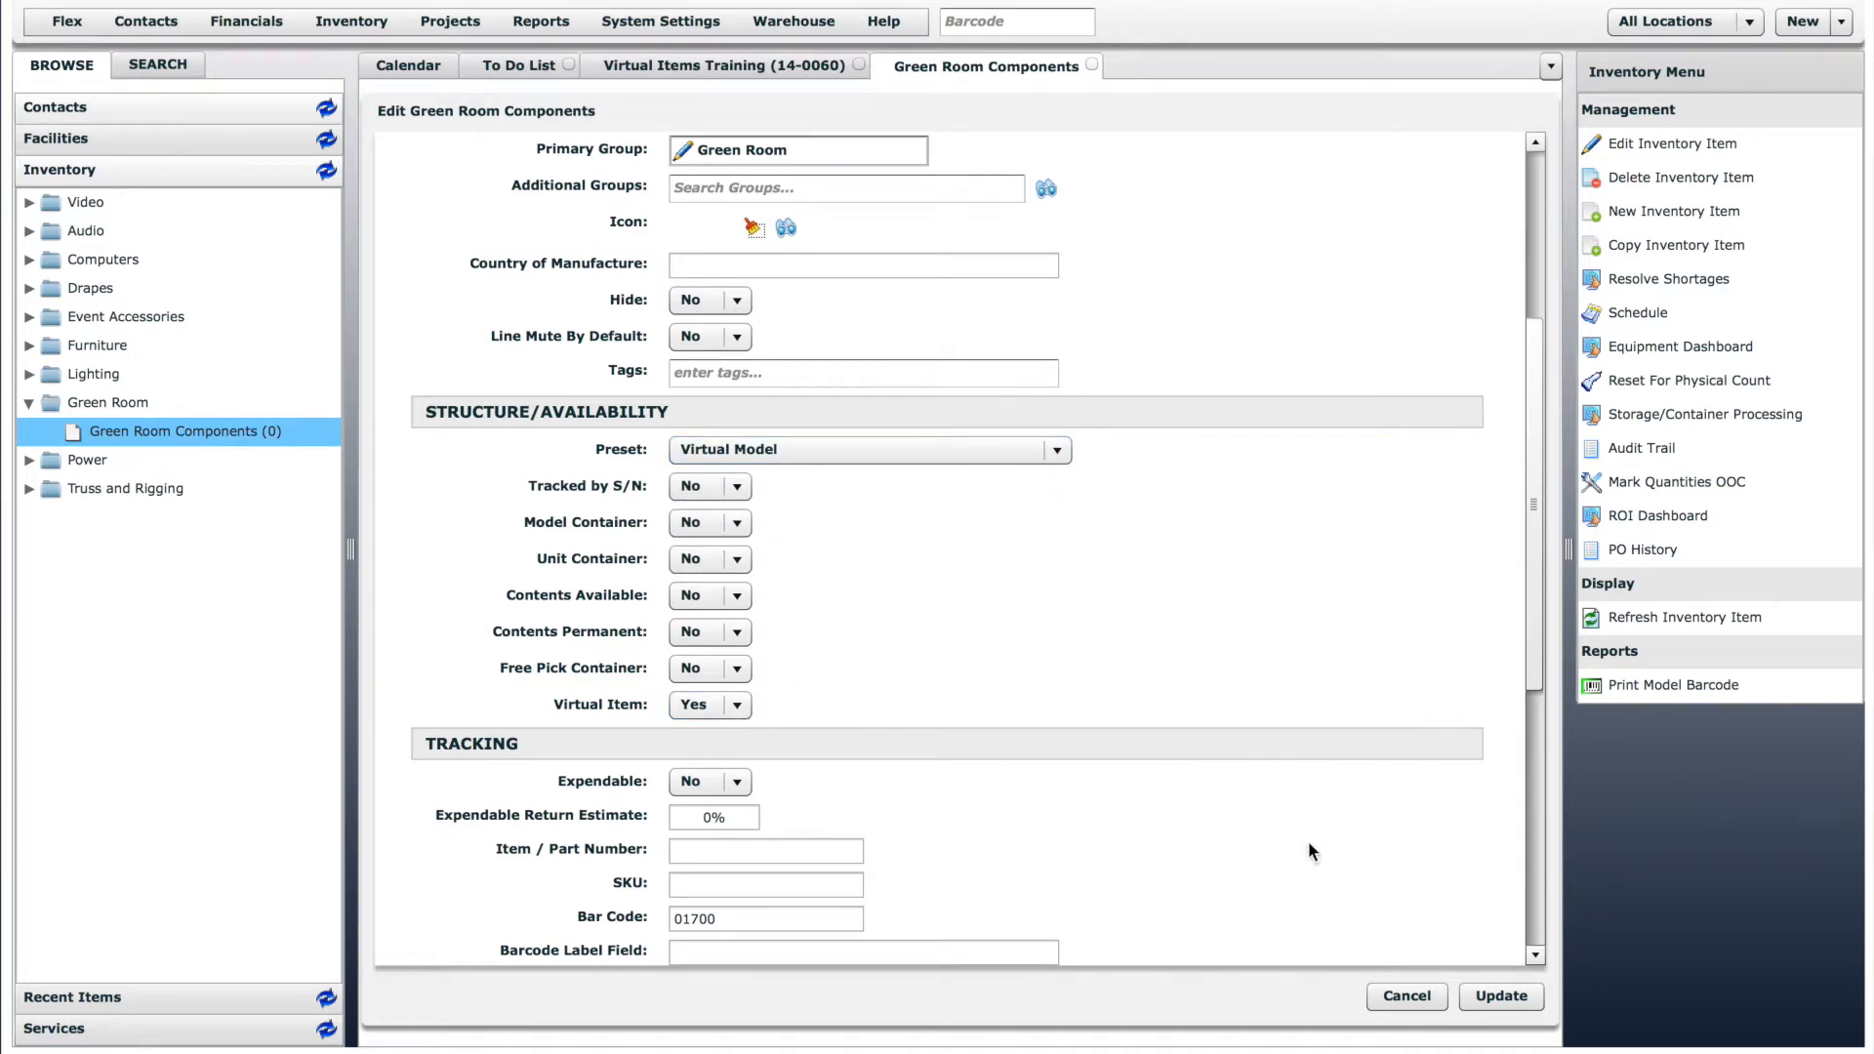
click(1518, 996)
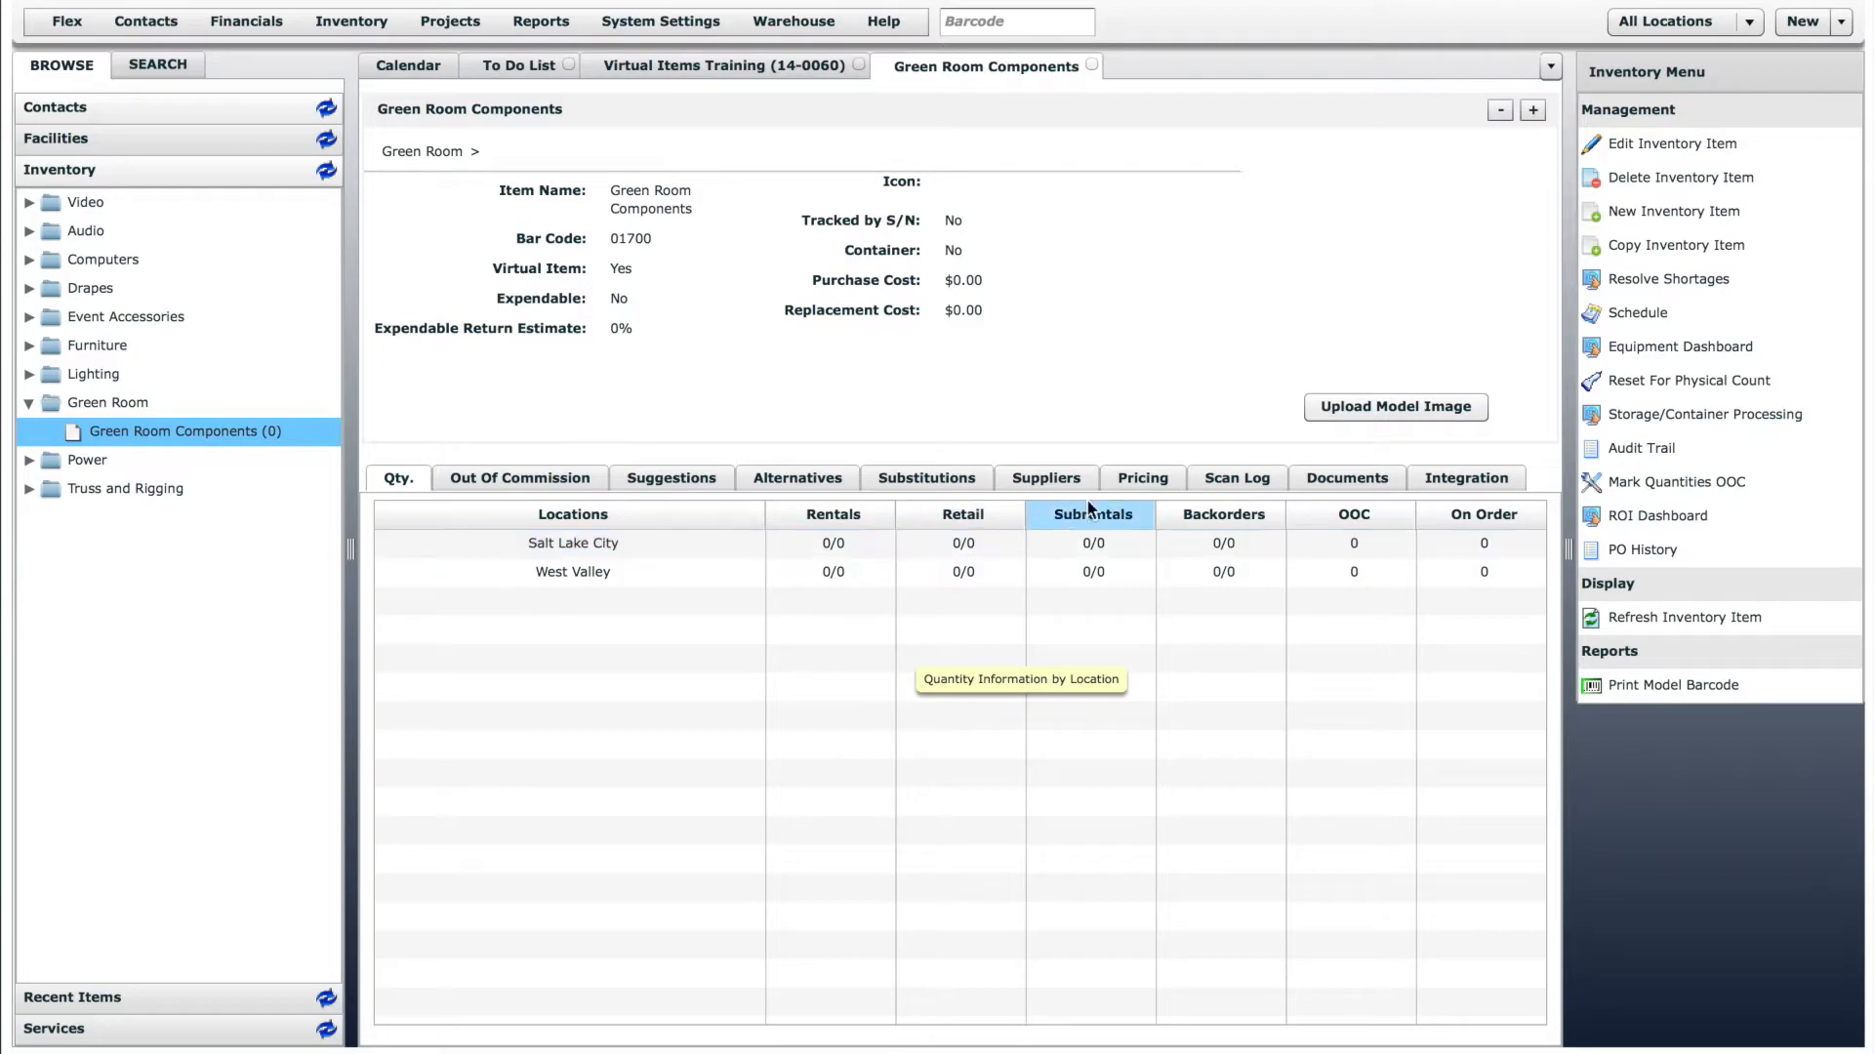
click(1143, 480)
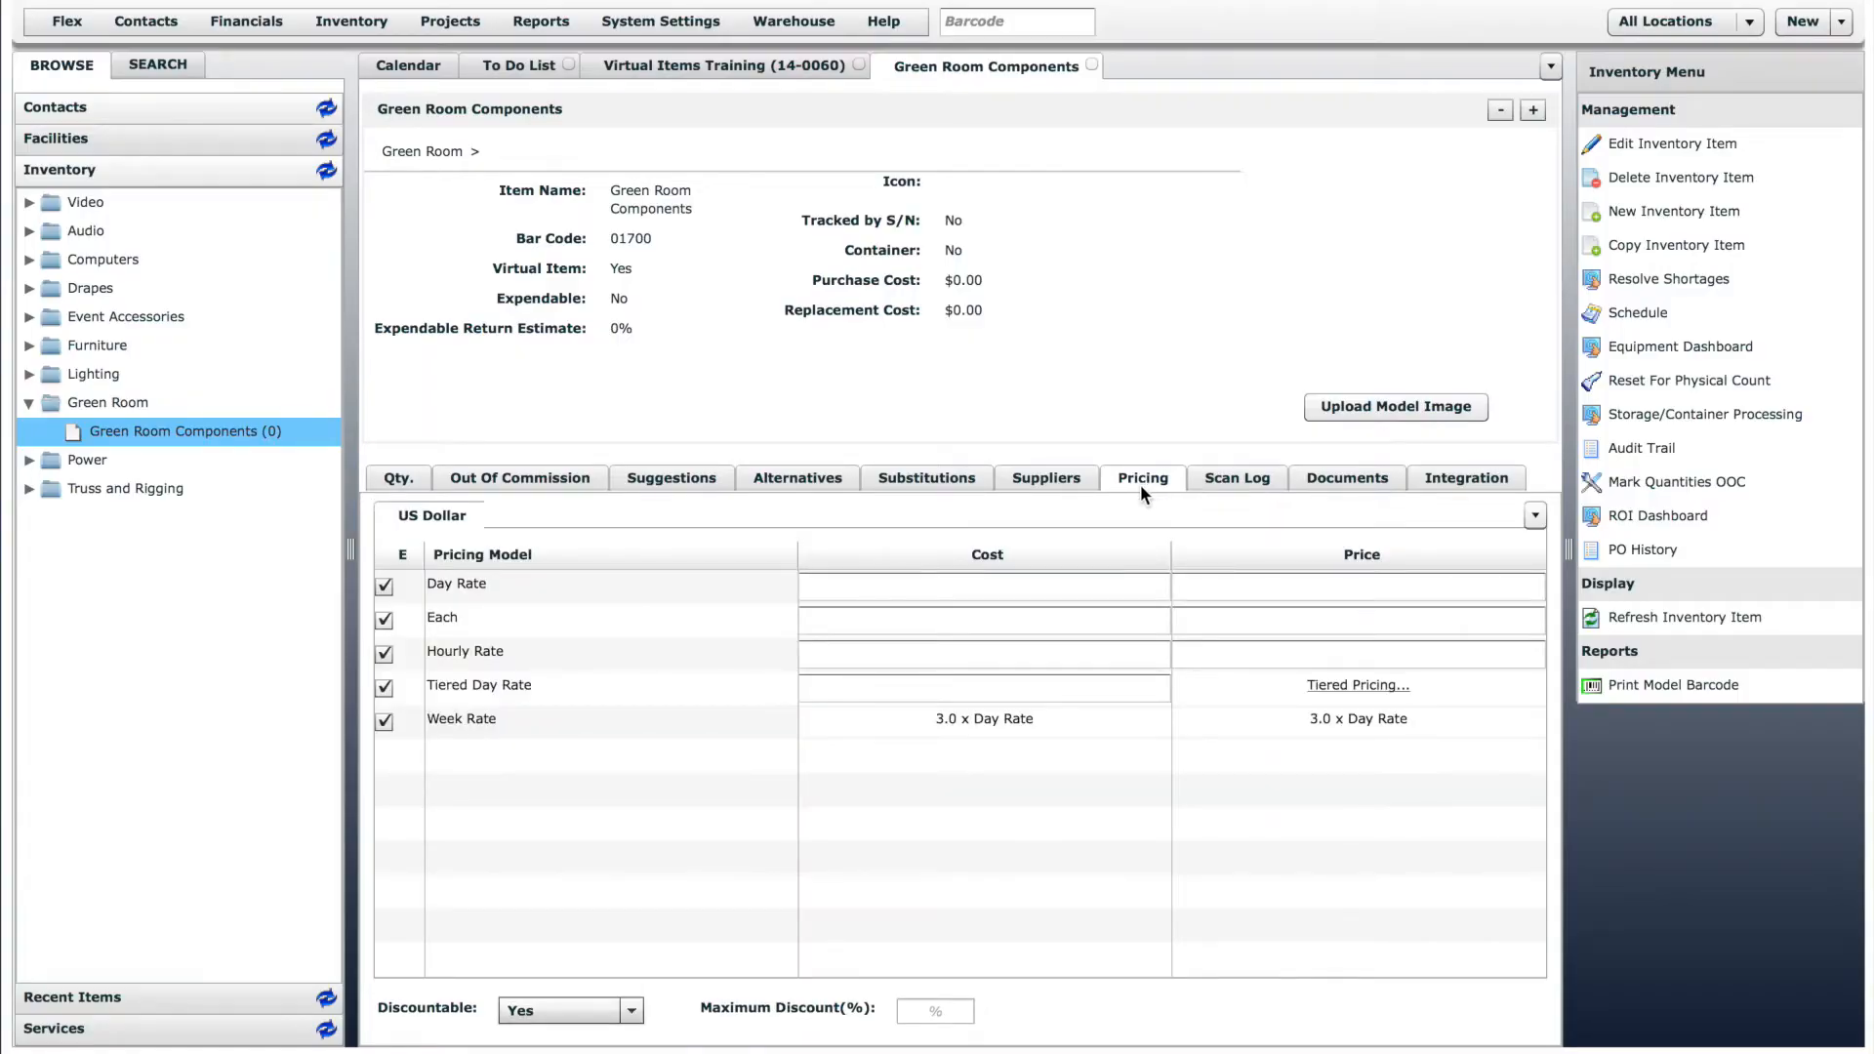
Add Armchair, Brown Loveseat, Large Brown Sofa, Large White Sofa and White Loveseat as suggestions for Green Room Components, quantity 1 each.
click(693, 482)
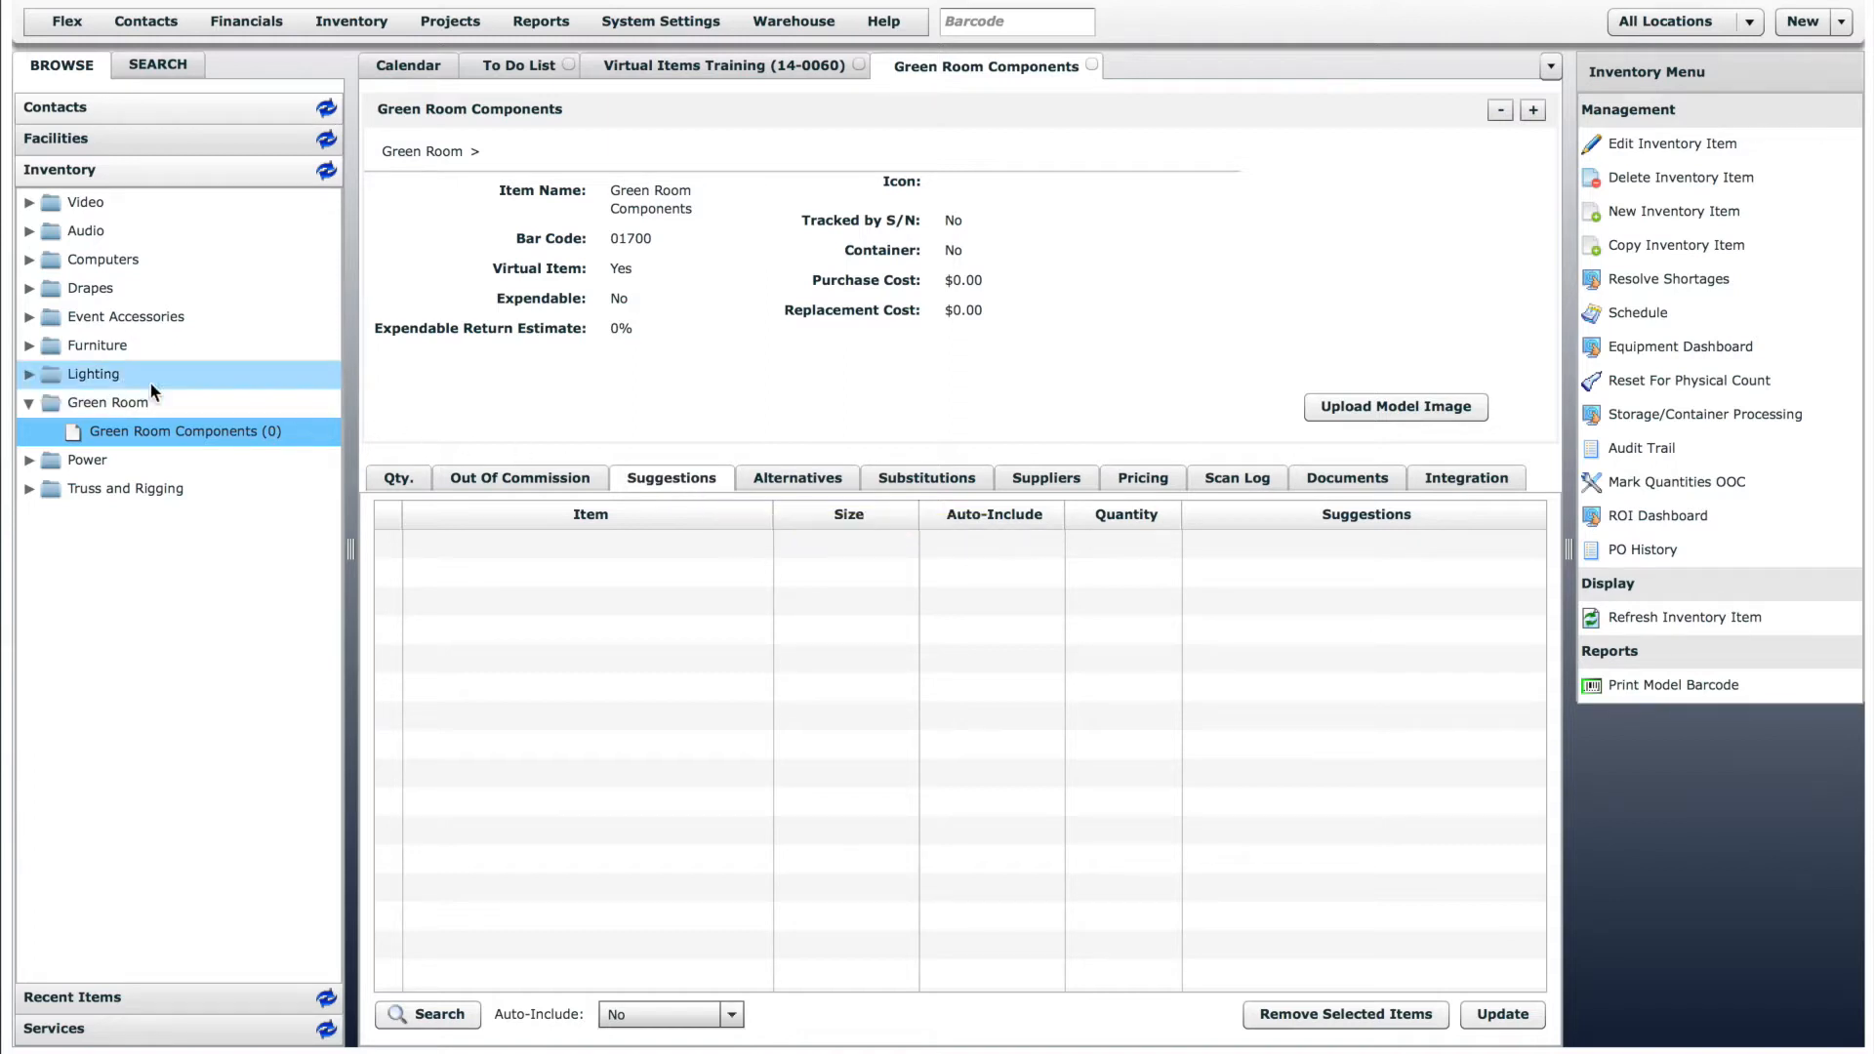
click(28, 348)
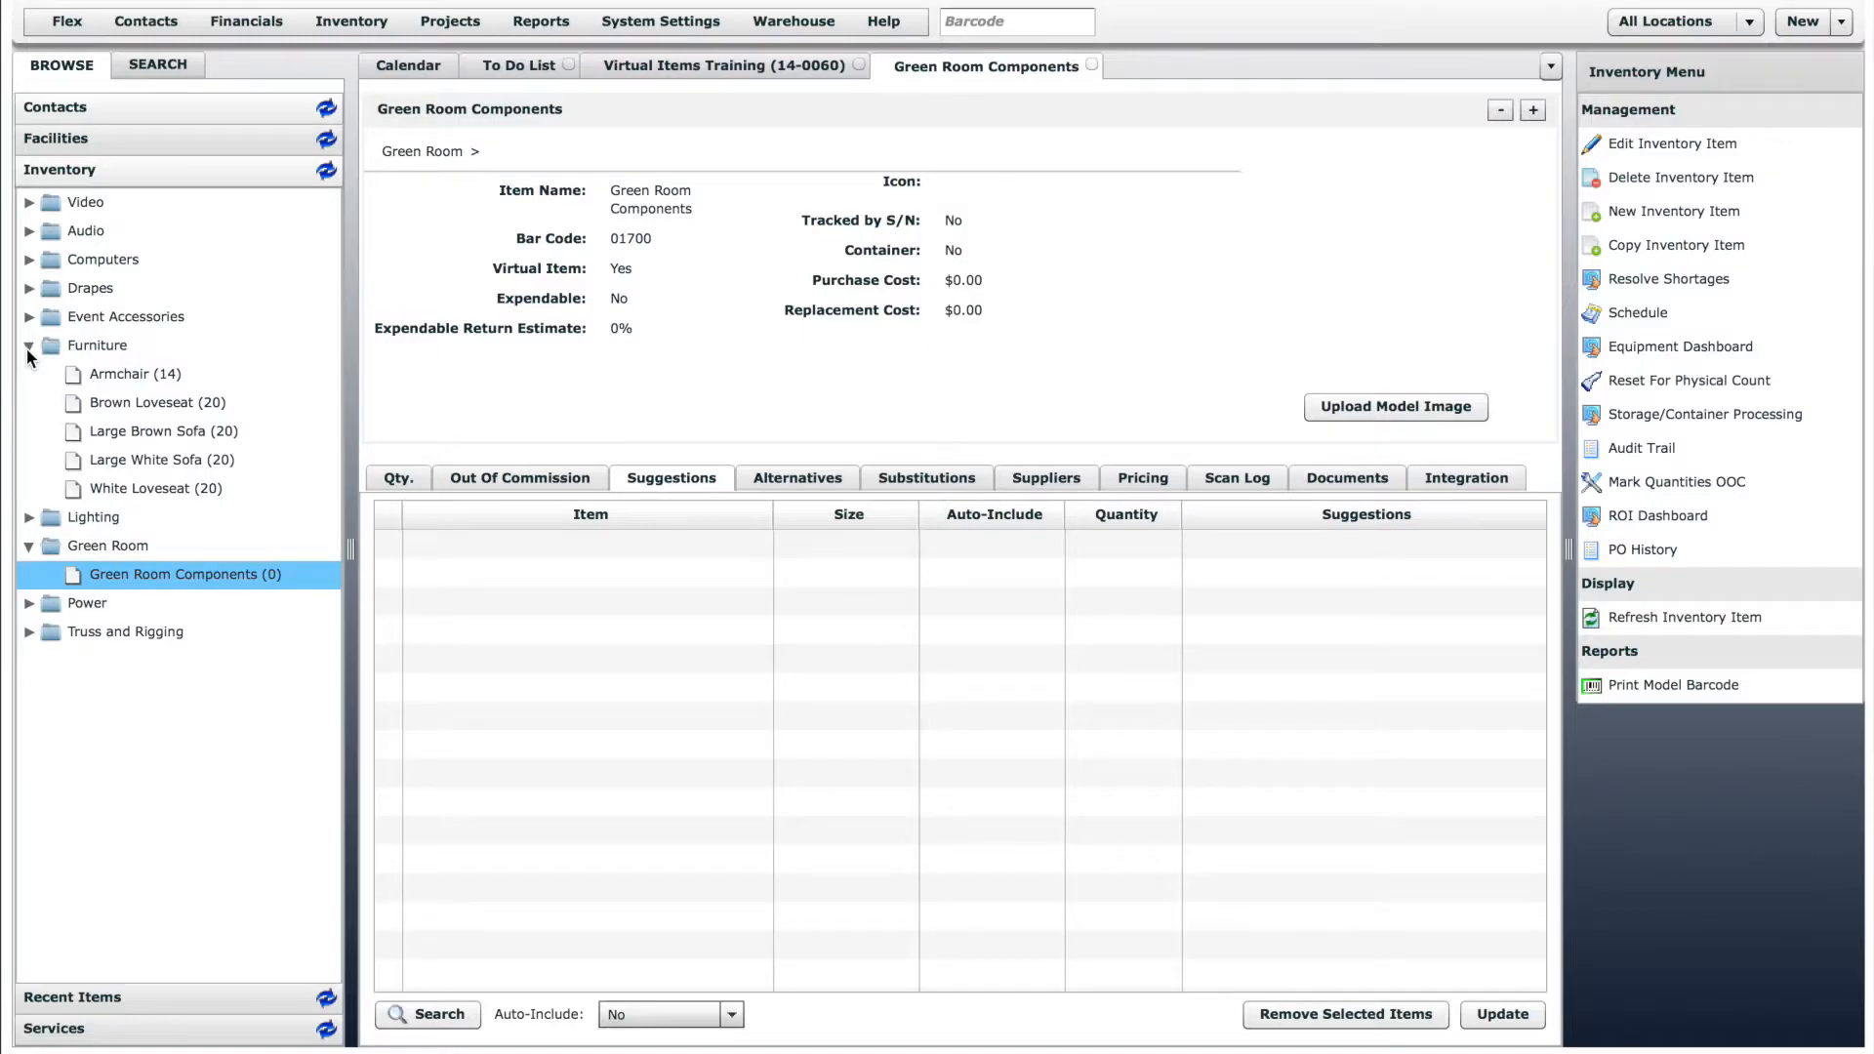
drag(109, 372, 478, 591)
click(1015, 593)
drag(207, 402, 665, 621)
click(1016, 595)
drag(161, 430, 625, 622)
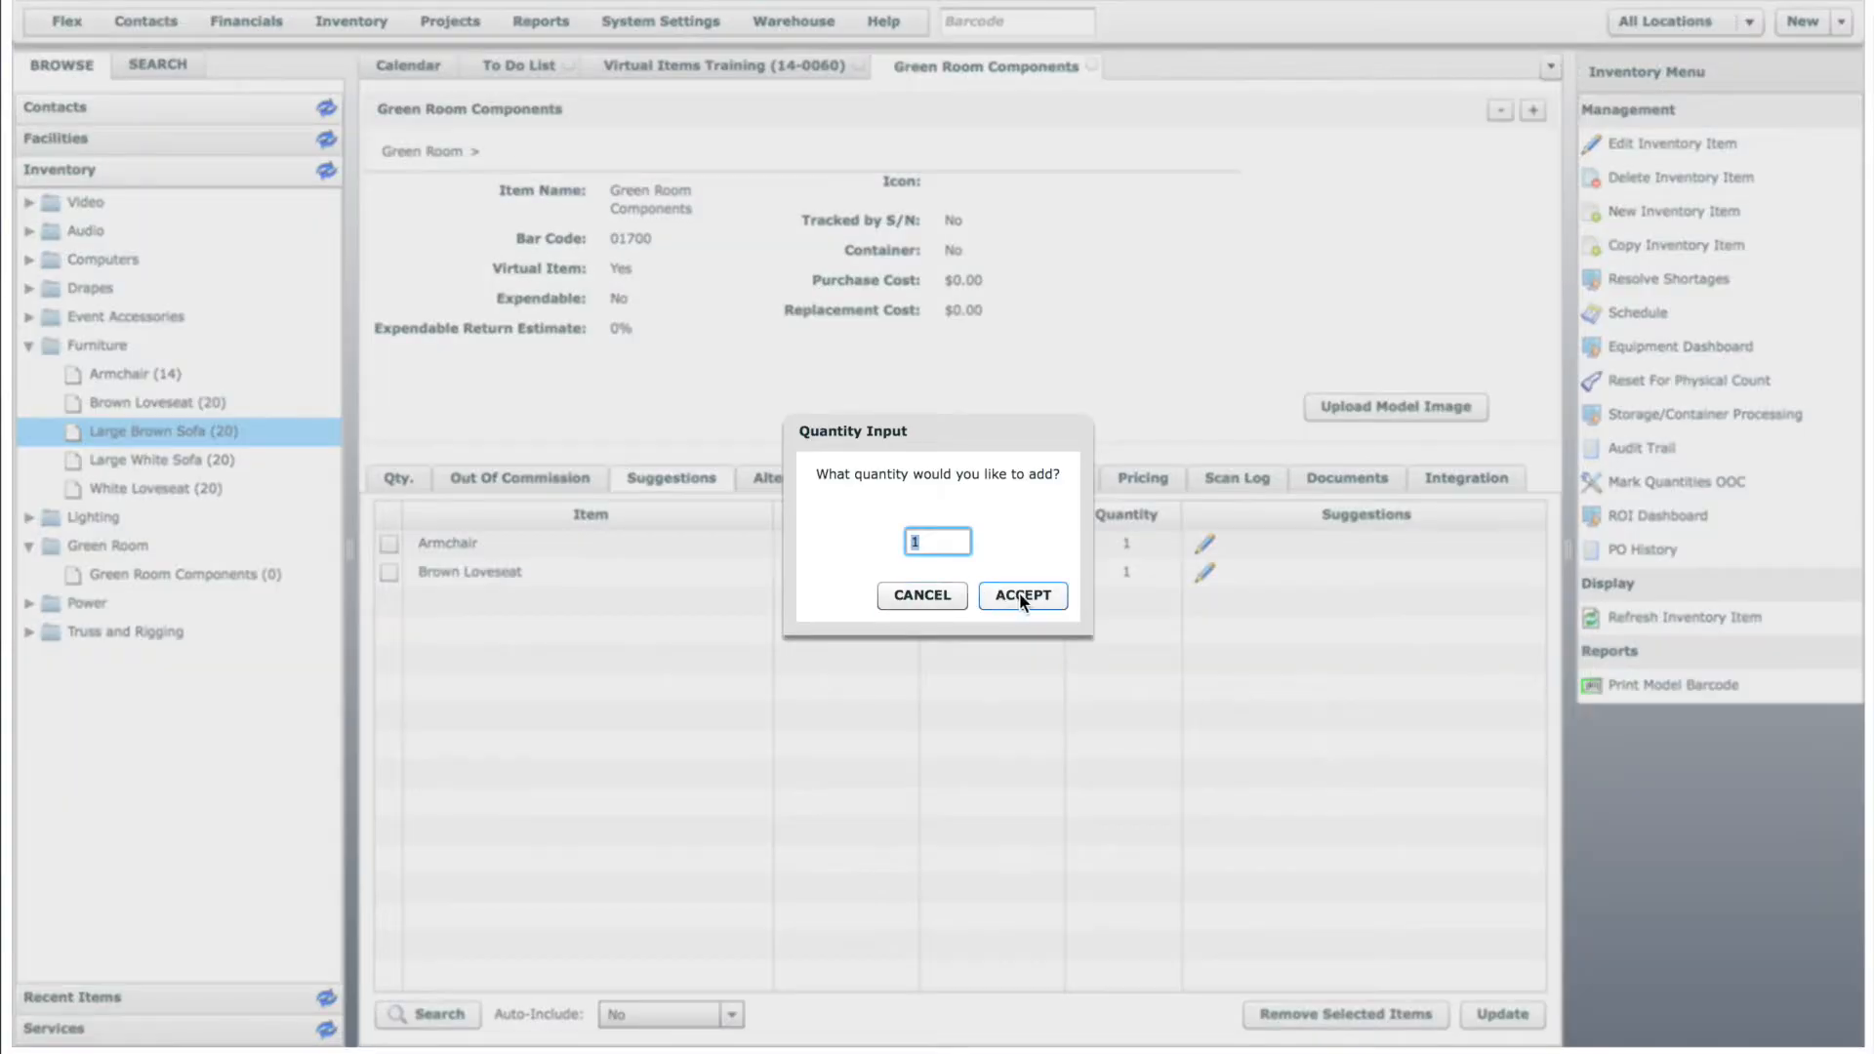
click(1011, 597)
drag(161, 458, 635, 699)
click(1019, 595)
drag(110, 490, 664, 732)
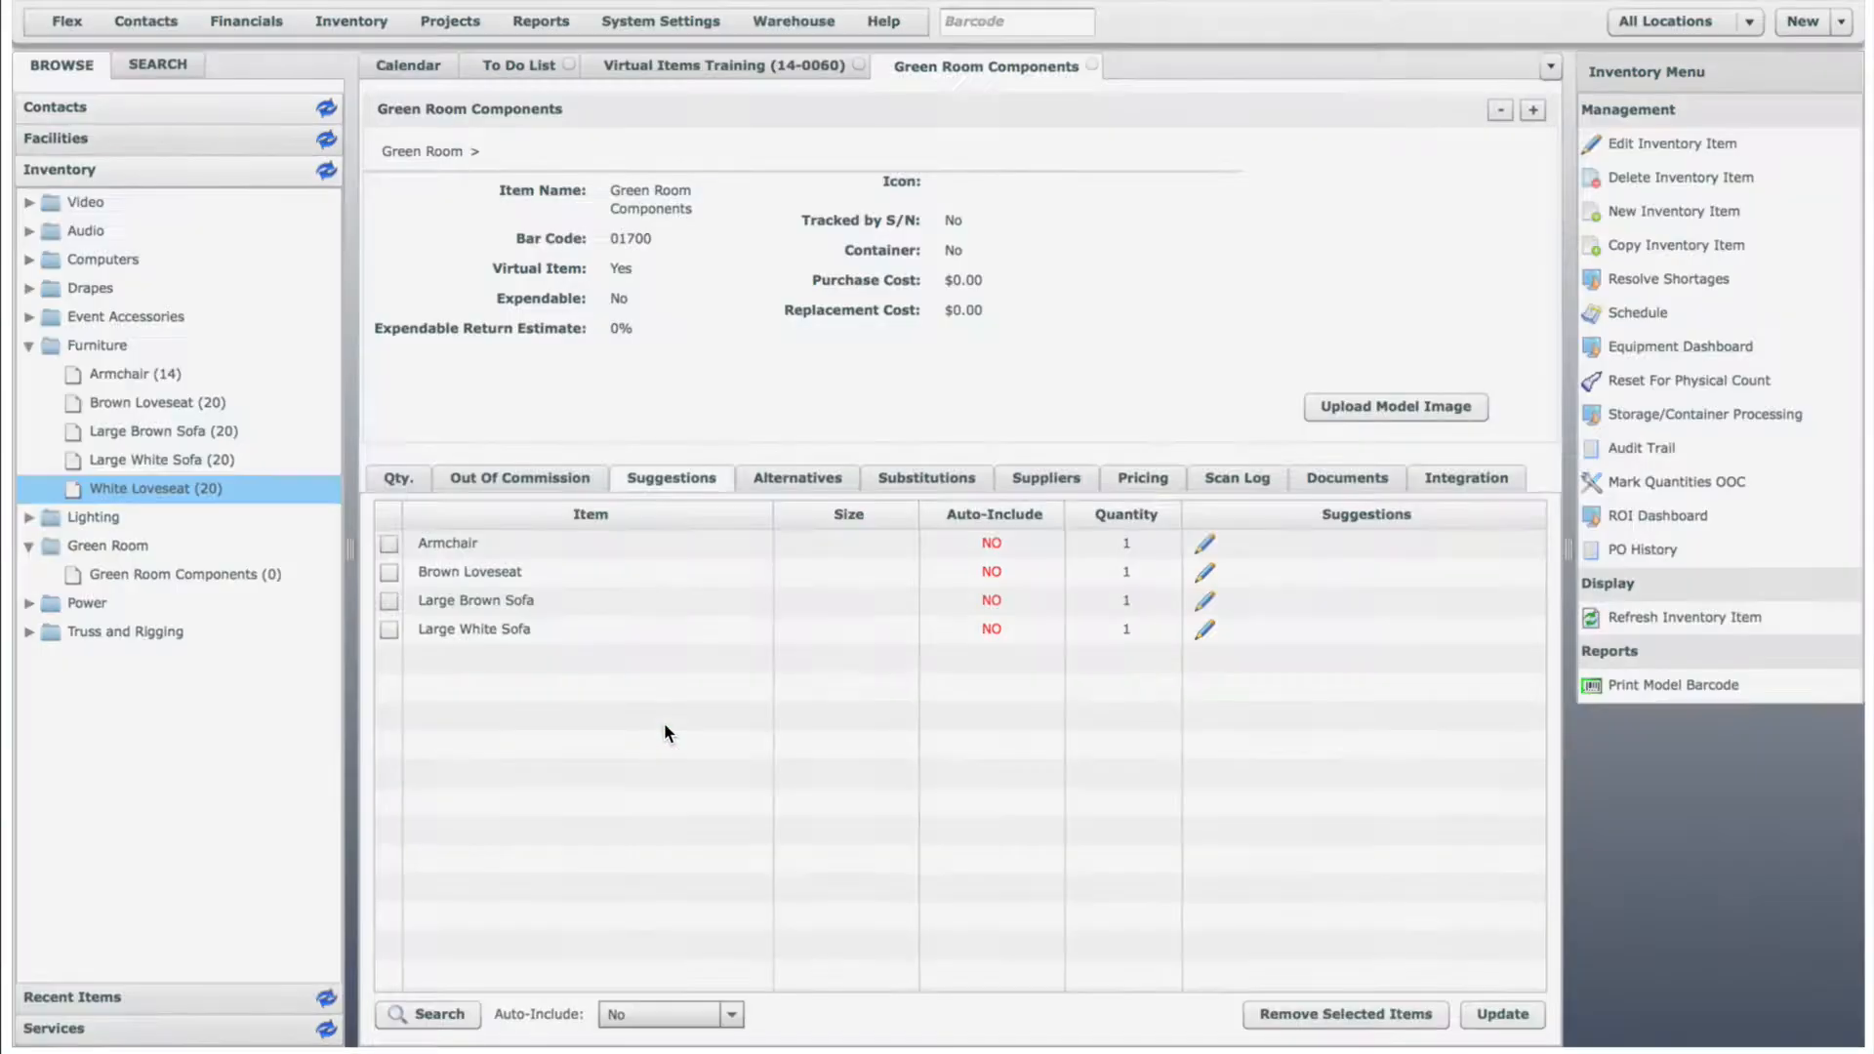
click(1020, 595)
Assign the Green Room Furniture suggestion type to the Armchair and the Brown Loveseat.
click(1203, 544)
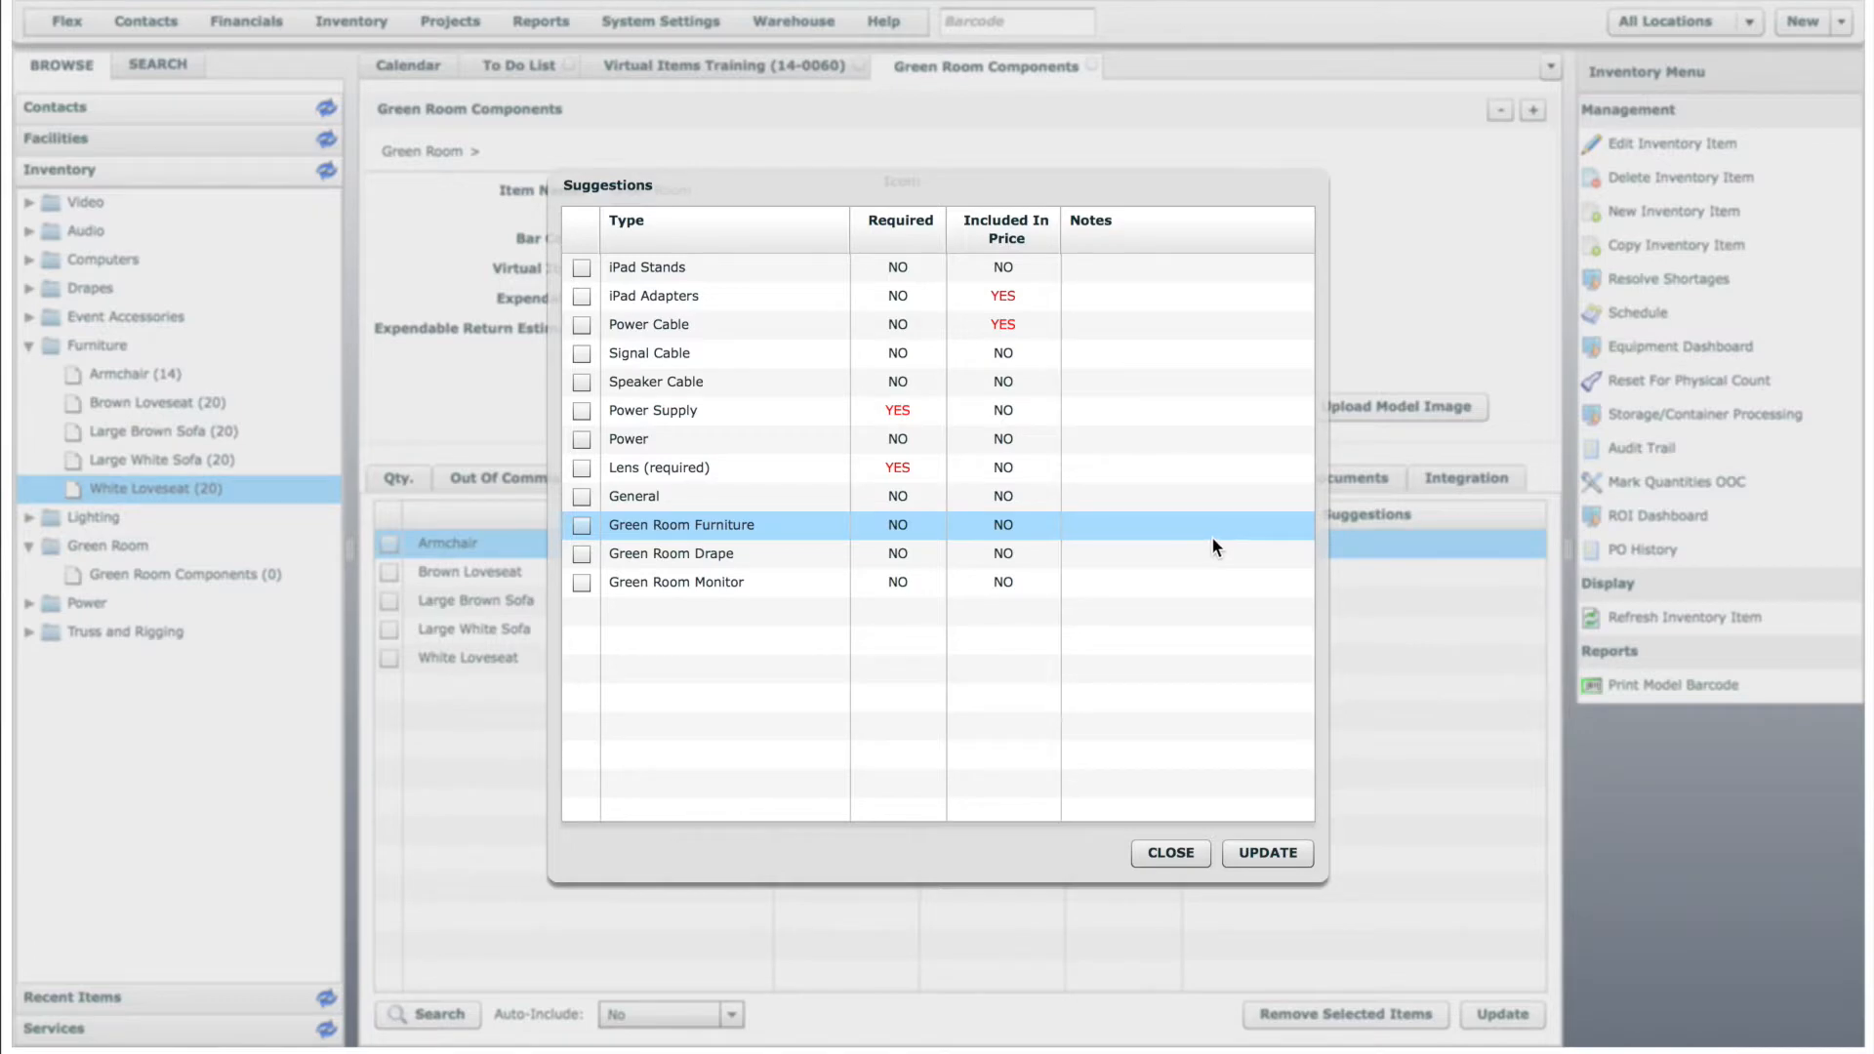
click(583, 525)
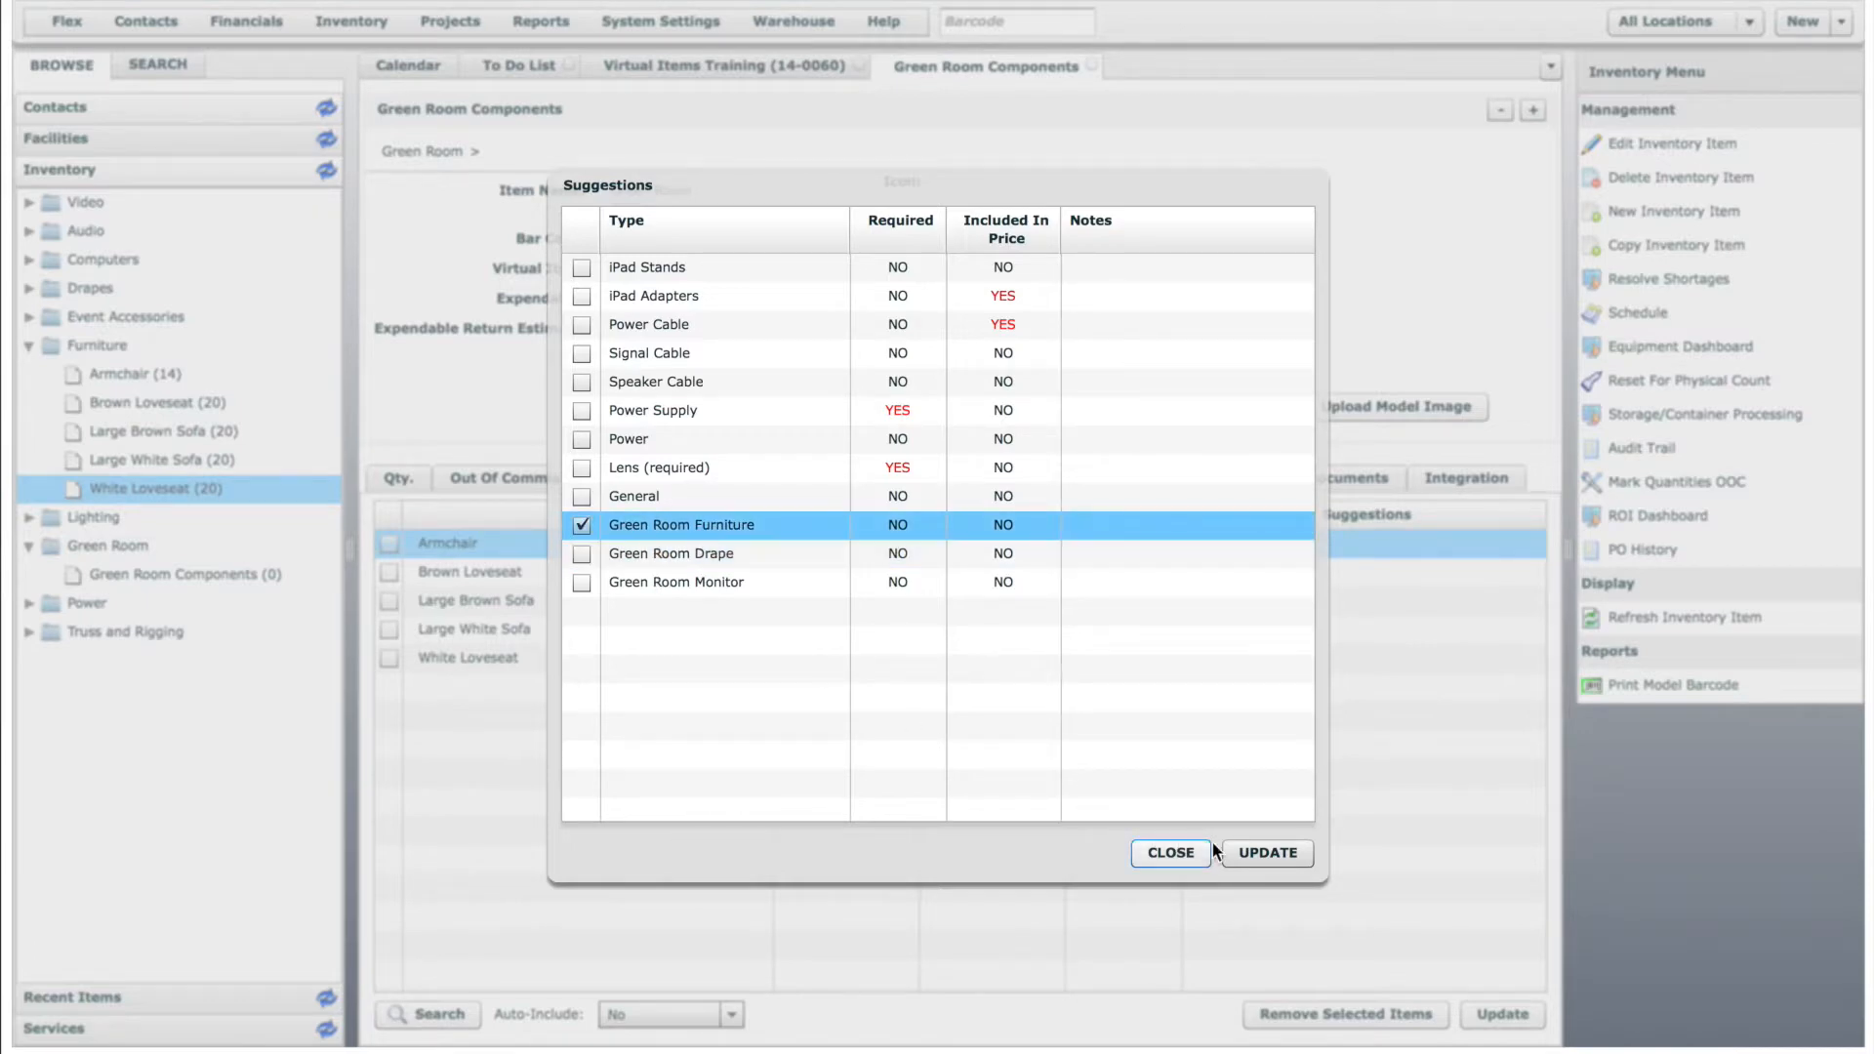
click(1261, 849)
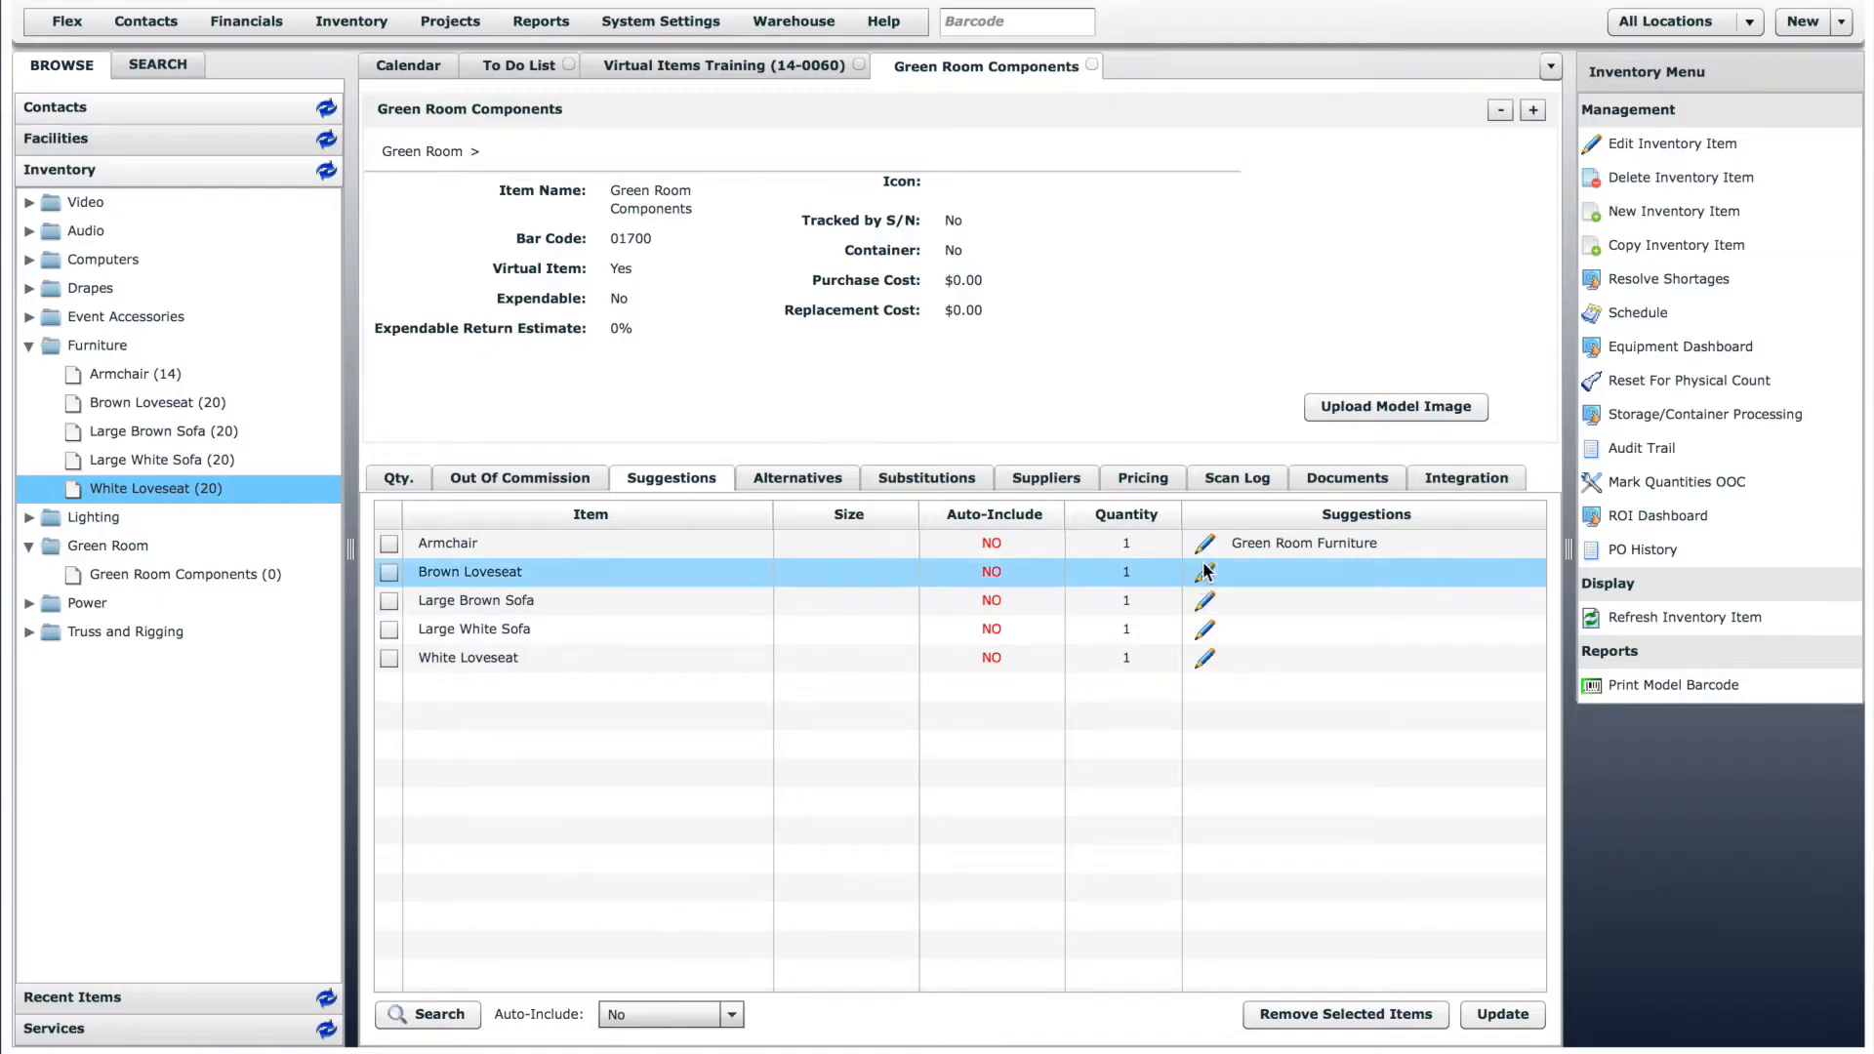
click(1206, 573)
click(584, 526)
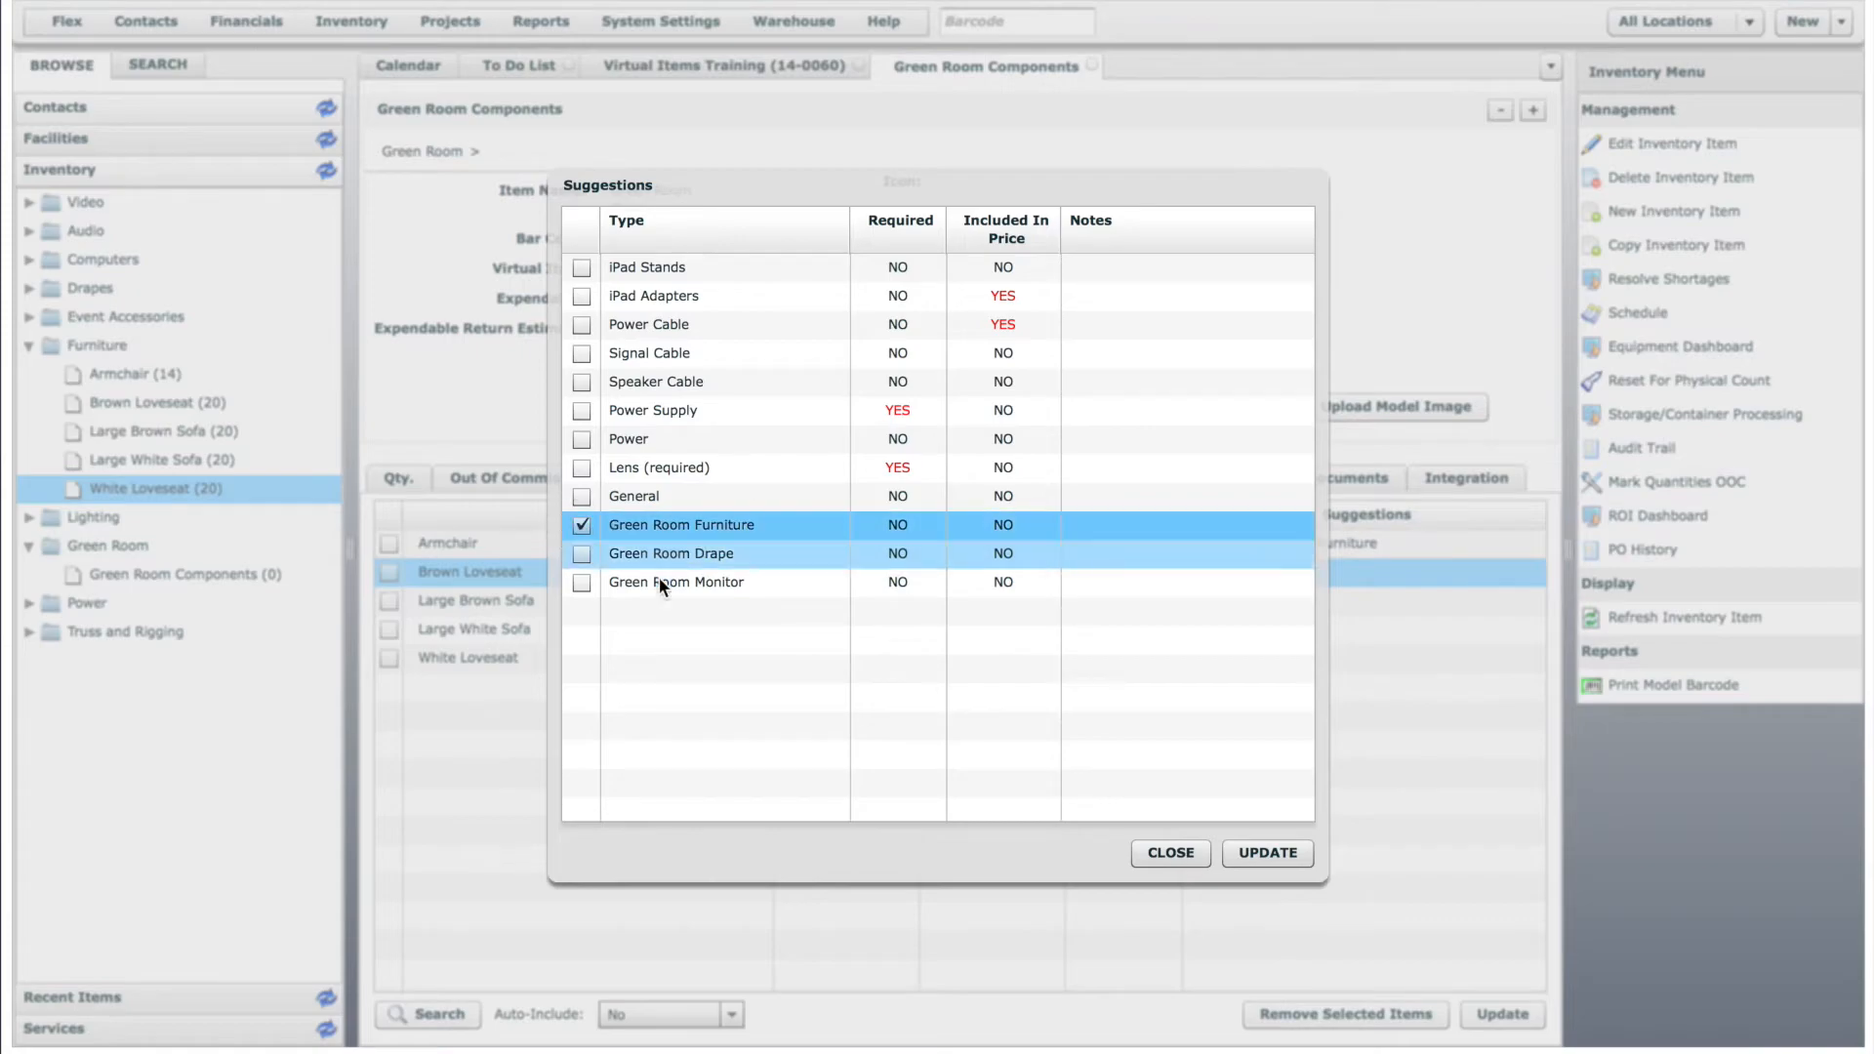
click(1241, 850)
Assign the Green Room Furniture suggestion type to the Large Brown Sofa, Large White Sofa and White Loveseat.
click(1206, 602)
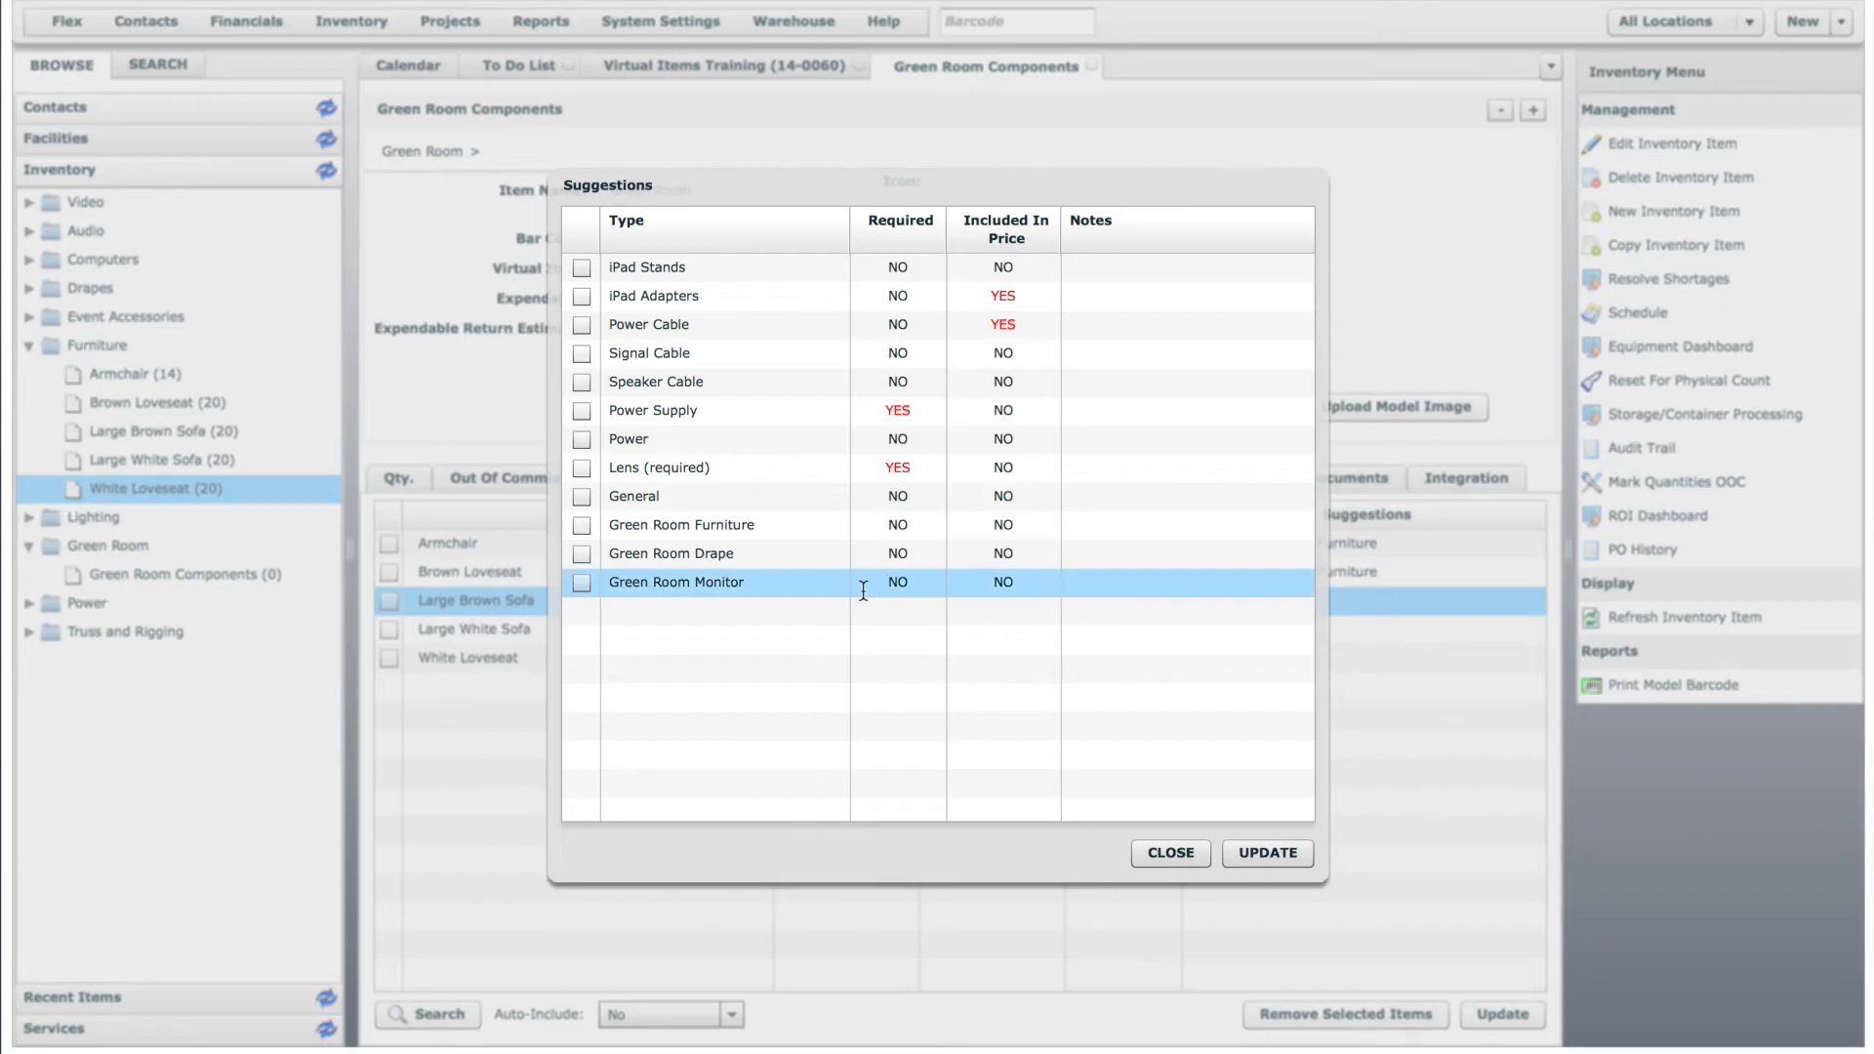
click(582, 524)
click(1268, 851)
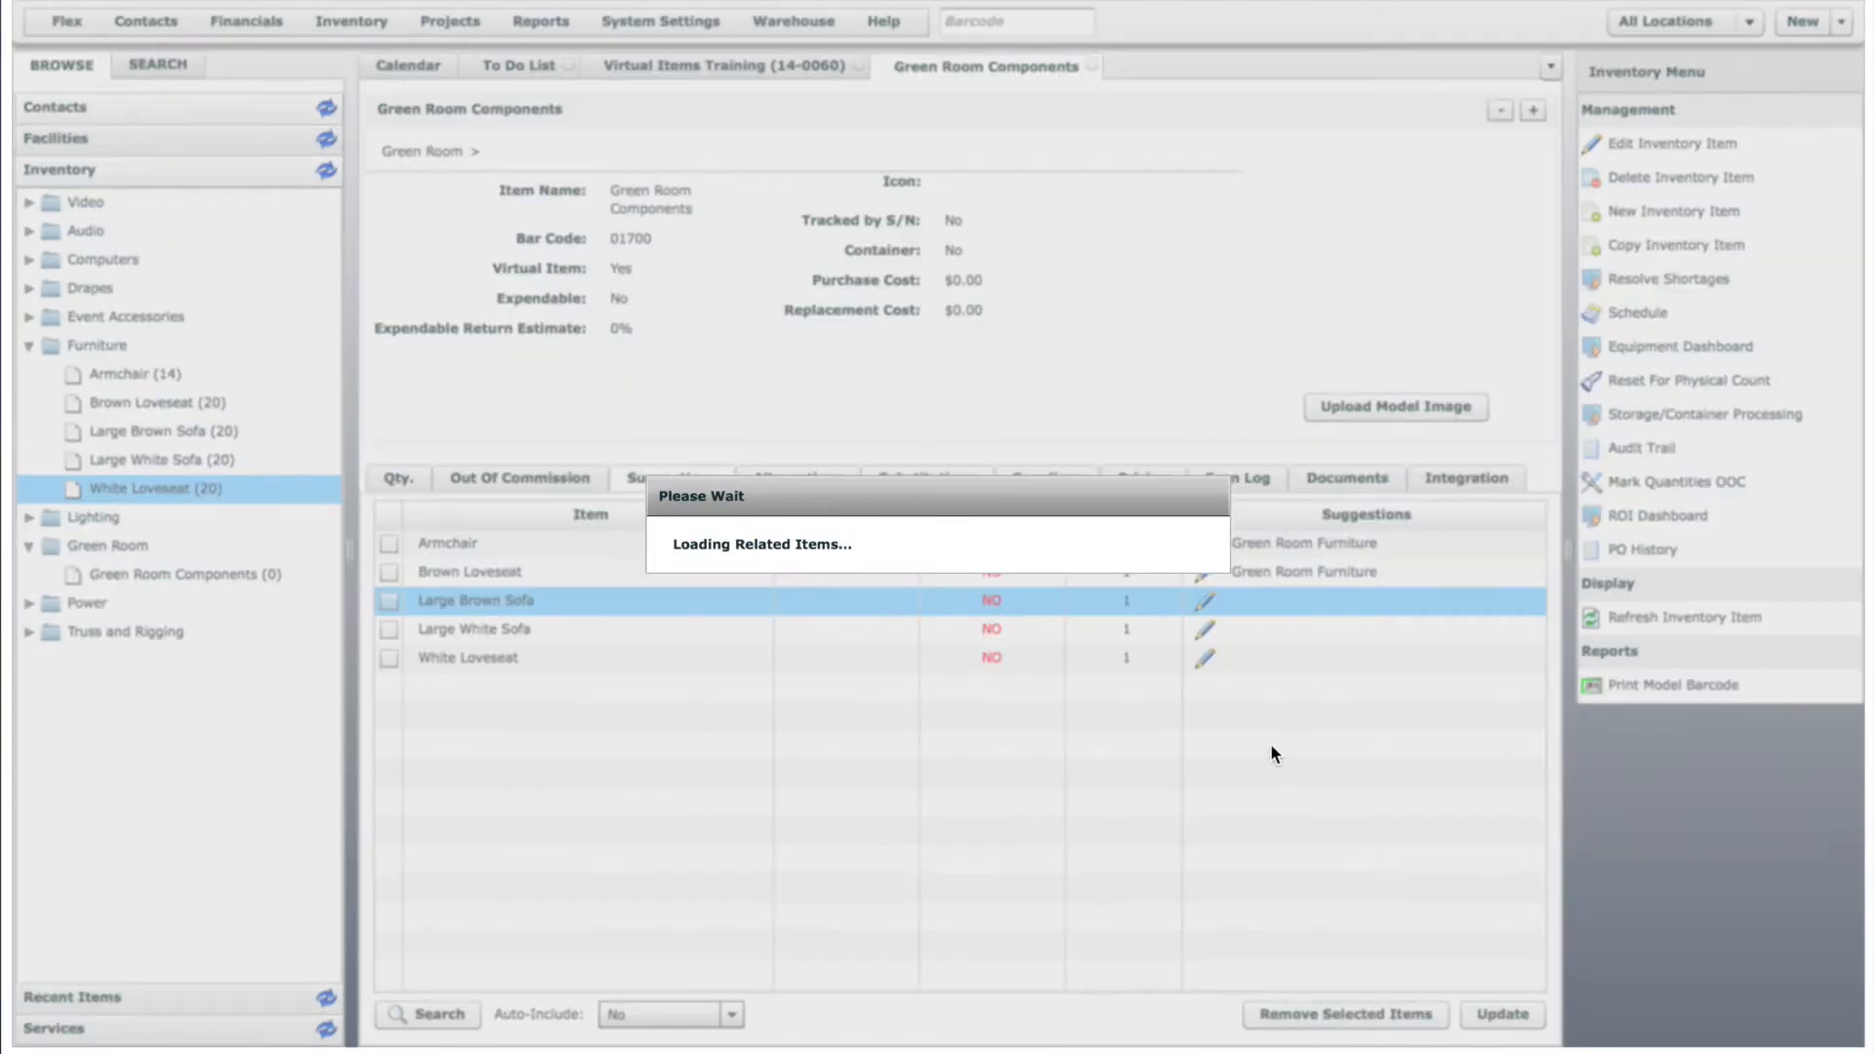
click(1206, 630)
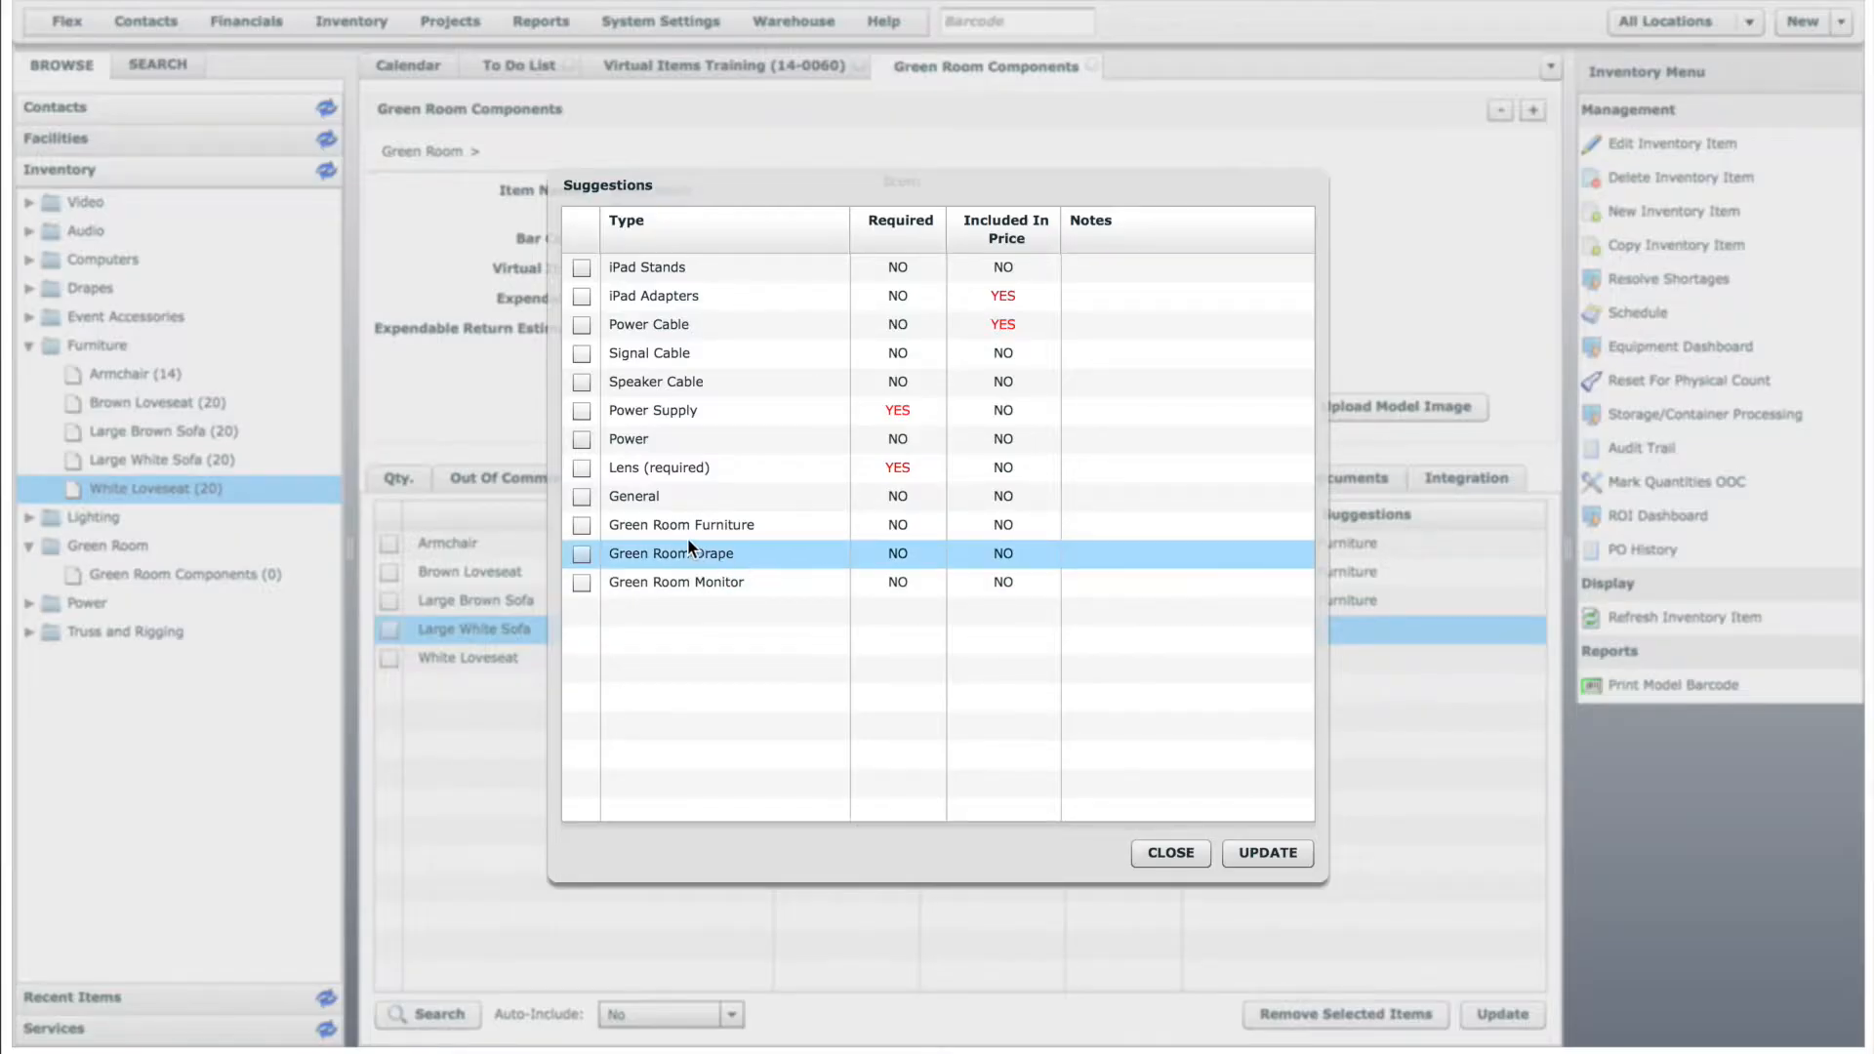
click(582, 524)
click(1268, 852)
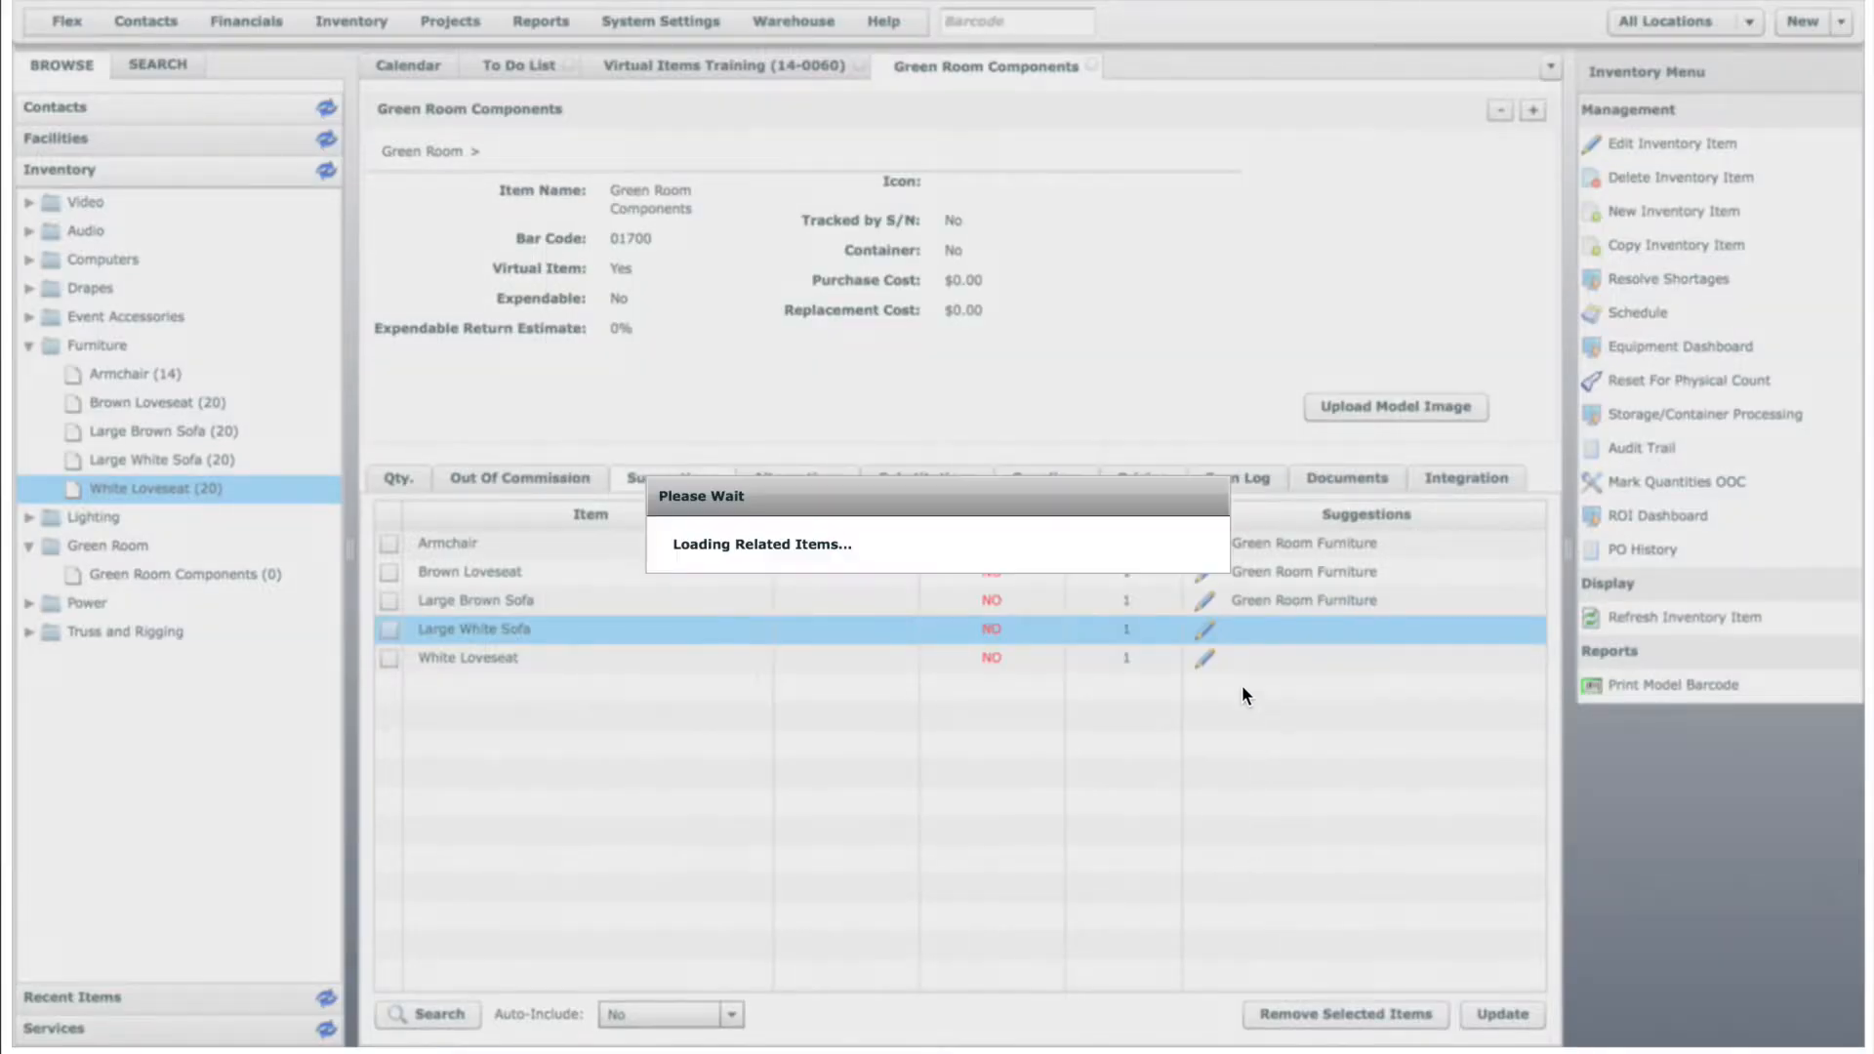
click(1206, 659)
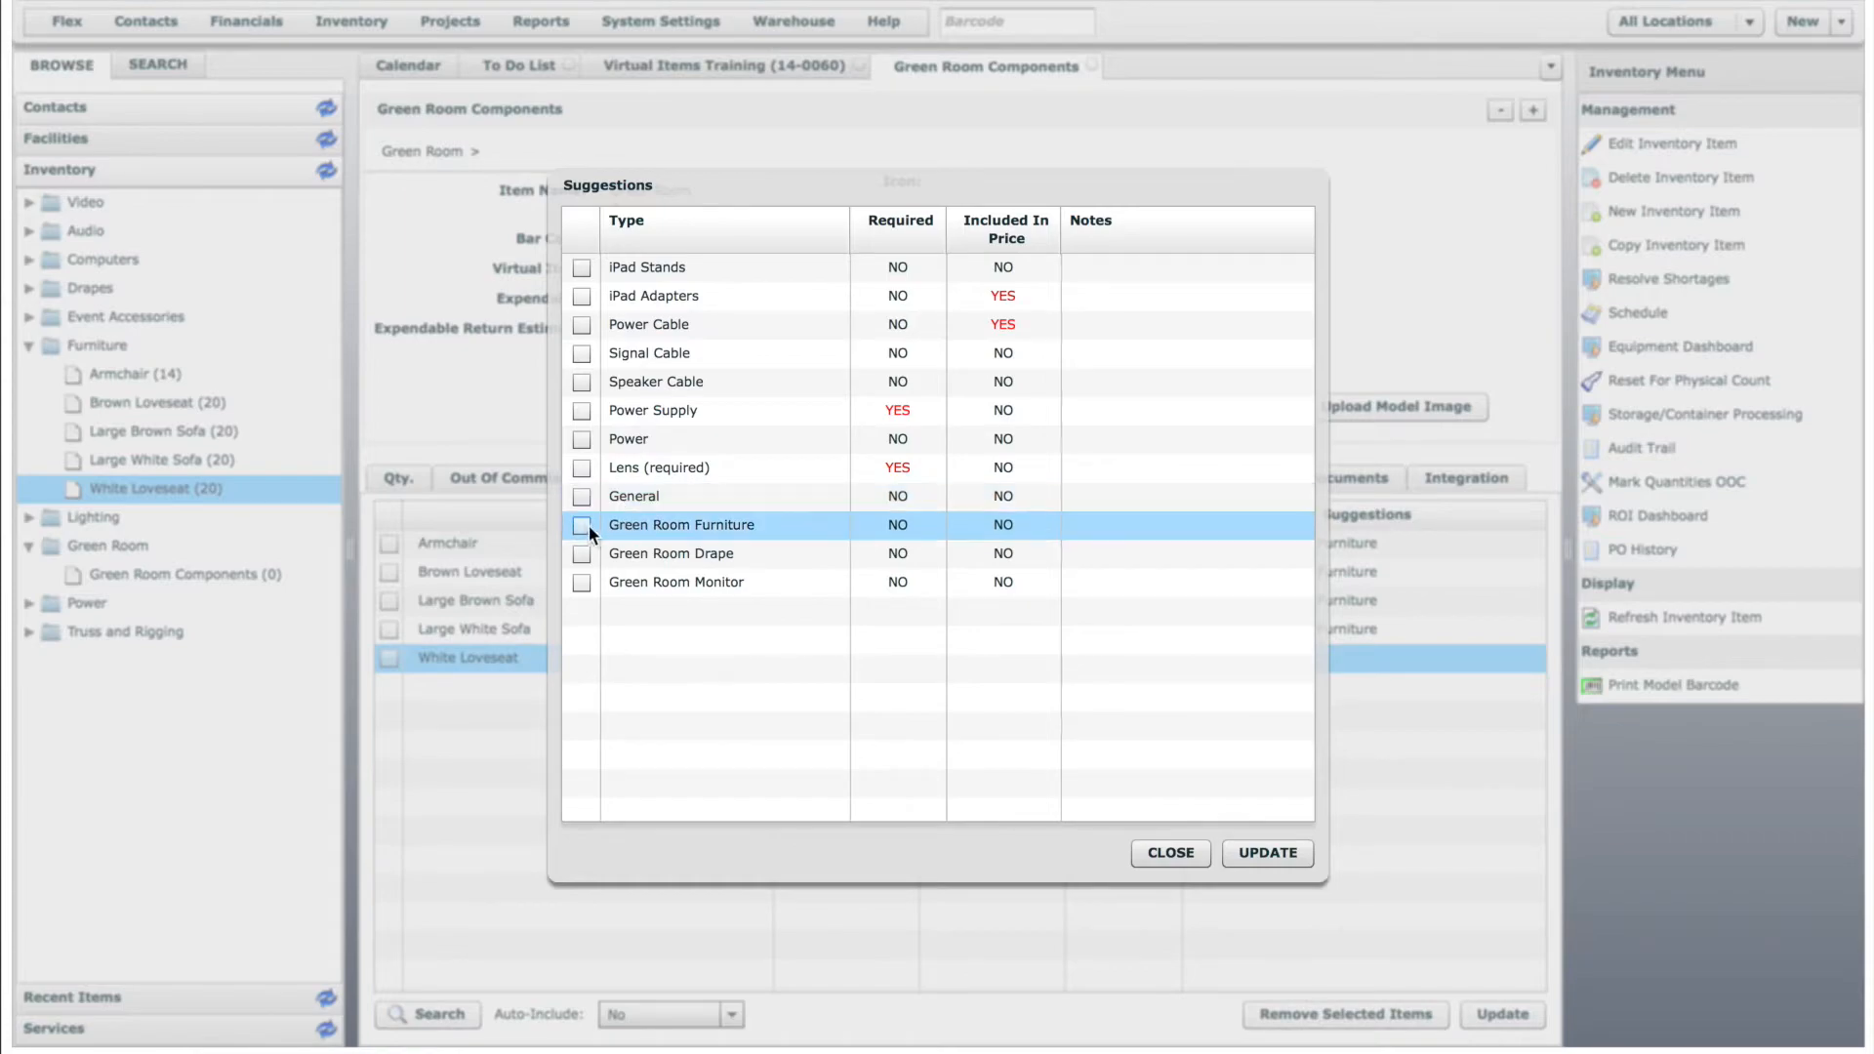
click(585, 525)
click(1265, 851)
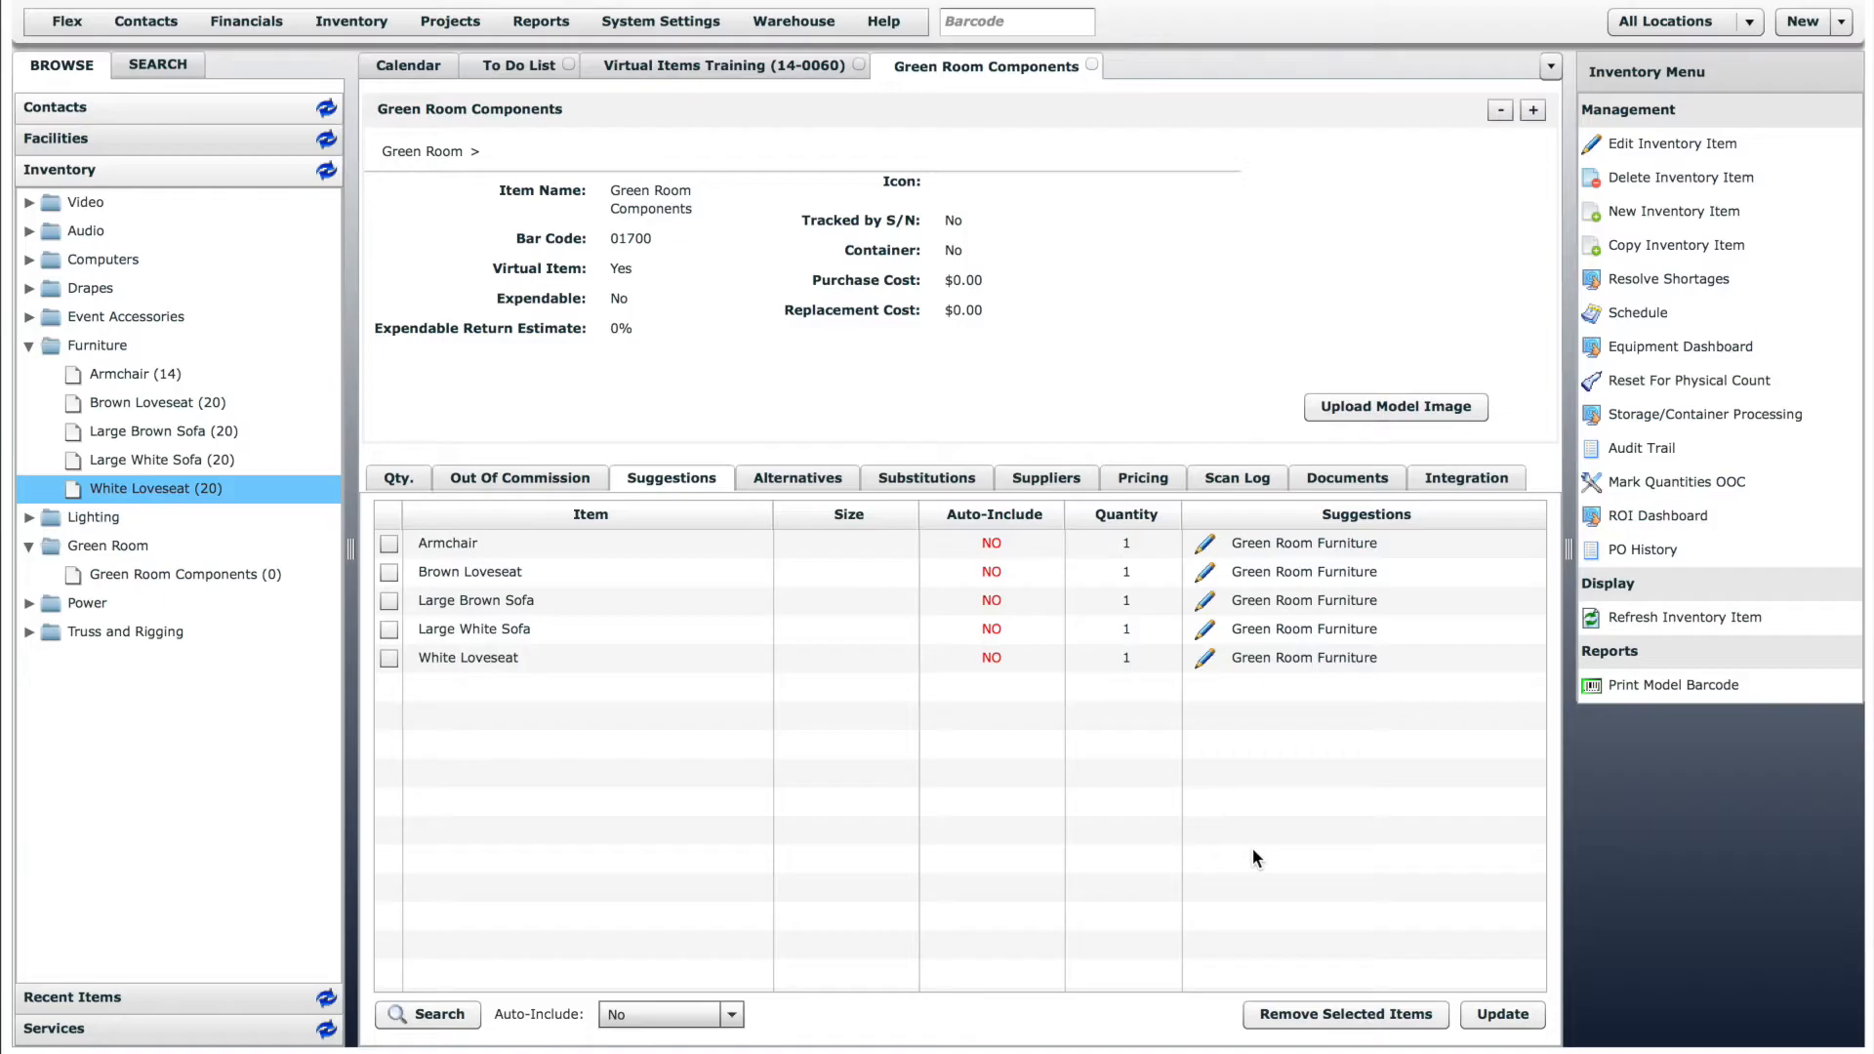
Add the 42" LCD TV and 48" LCD TV from Video's TVs and Monitors group as suggestions, quantity 1 each.
click(29, 202)
click(48, 430)
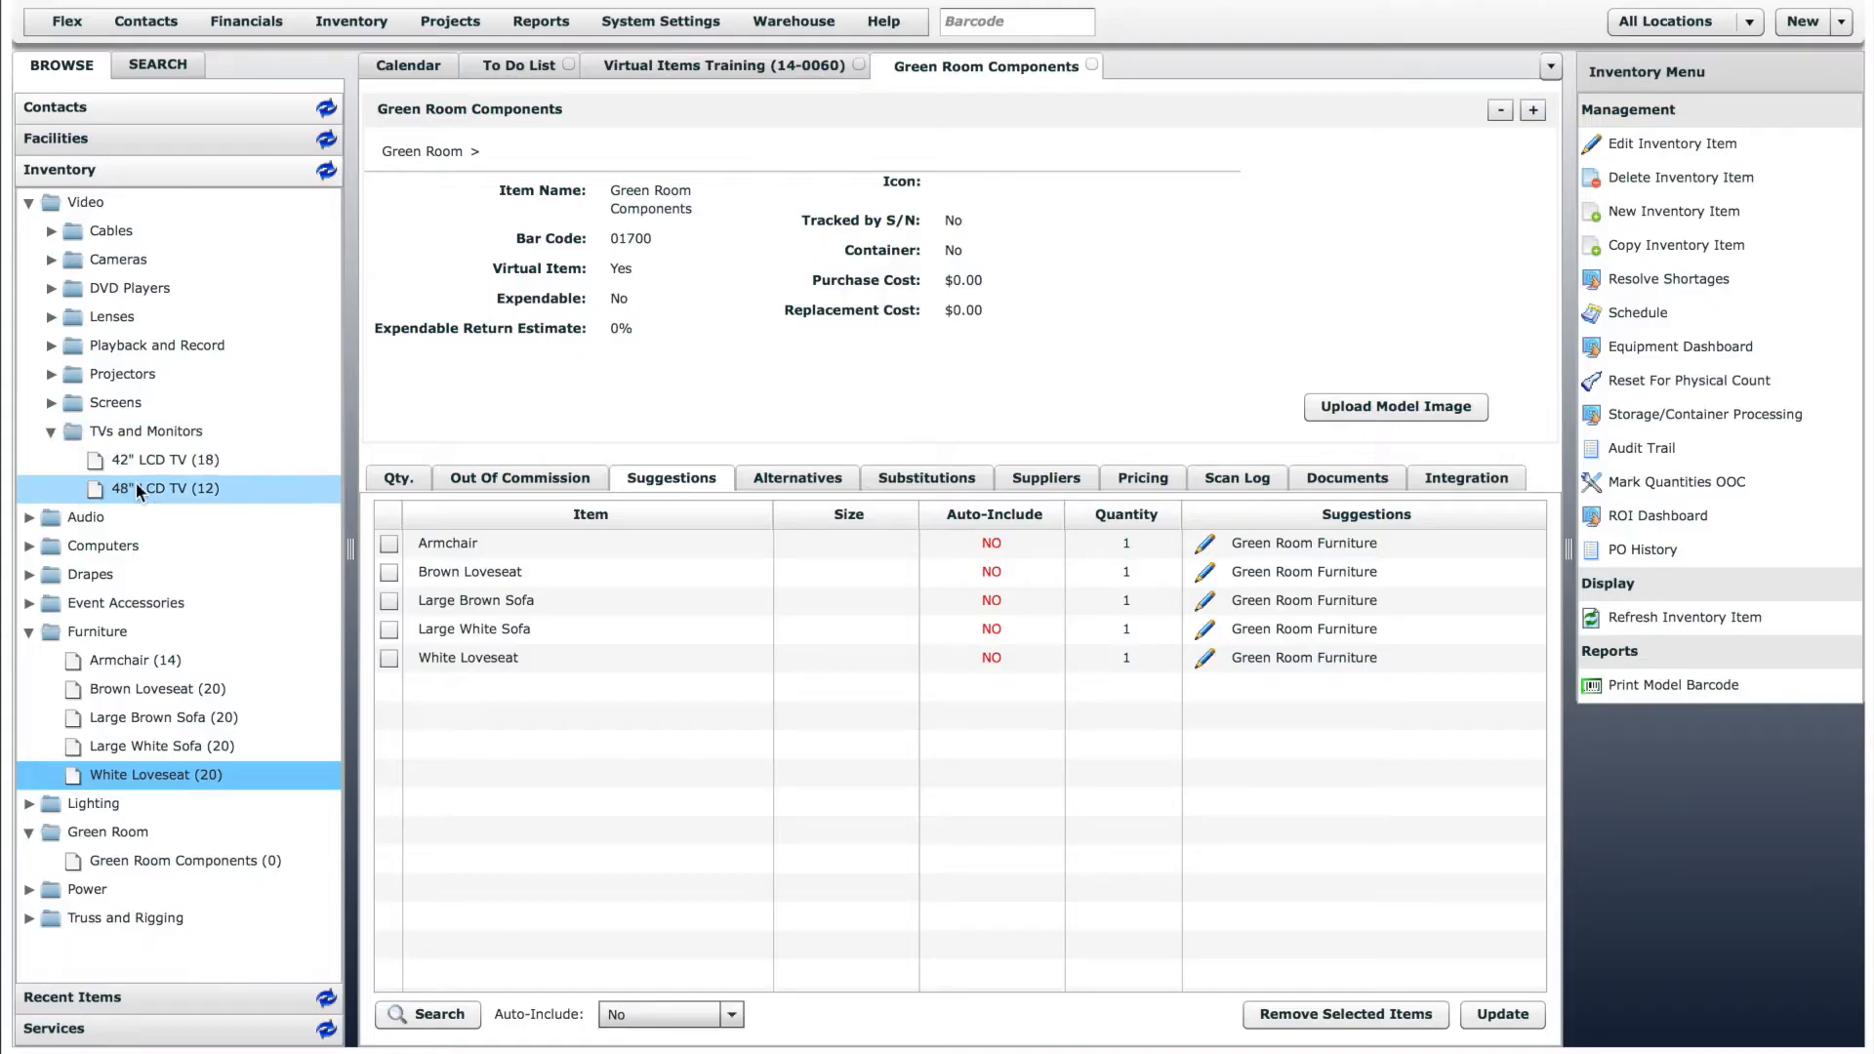
drag(136, 461, 469, 670)
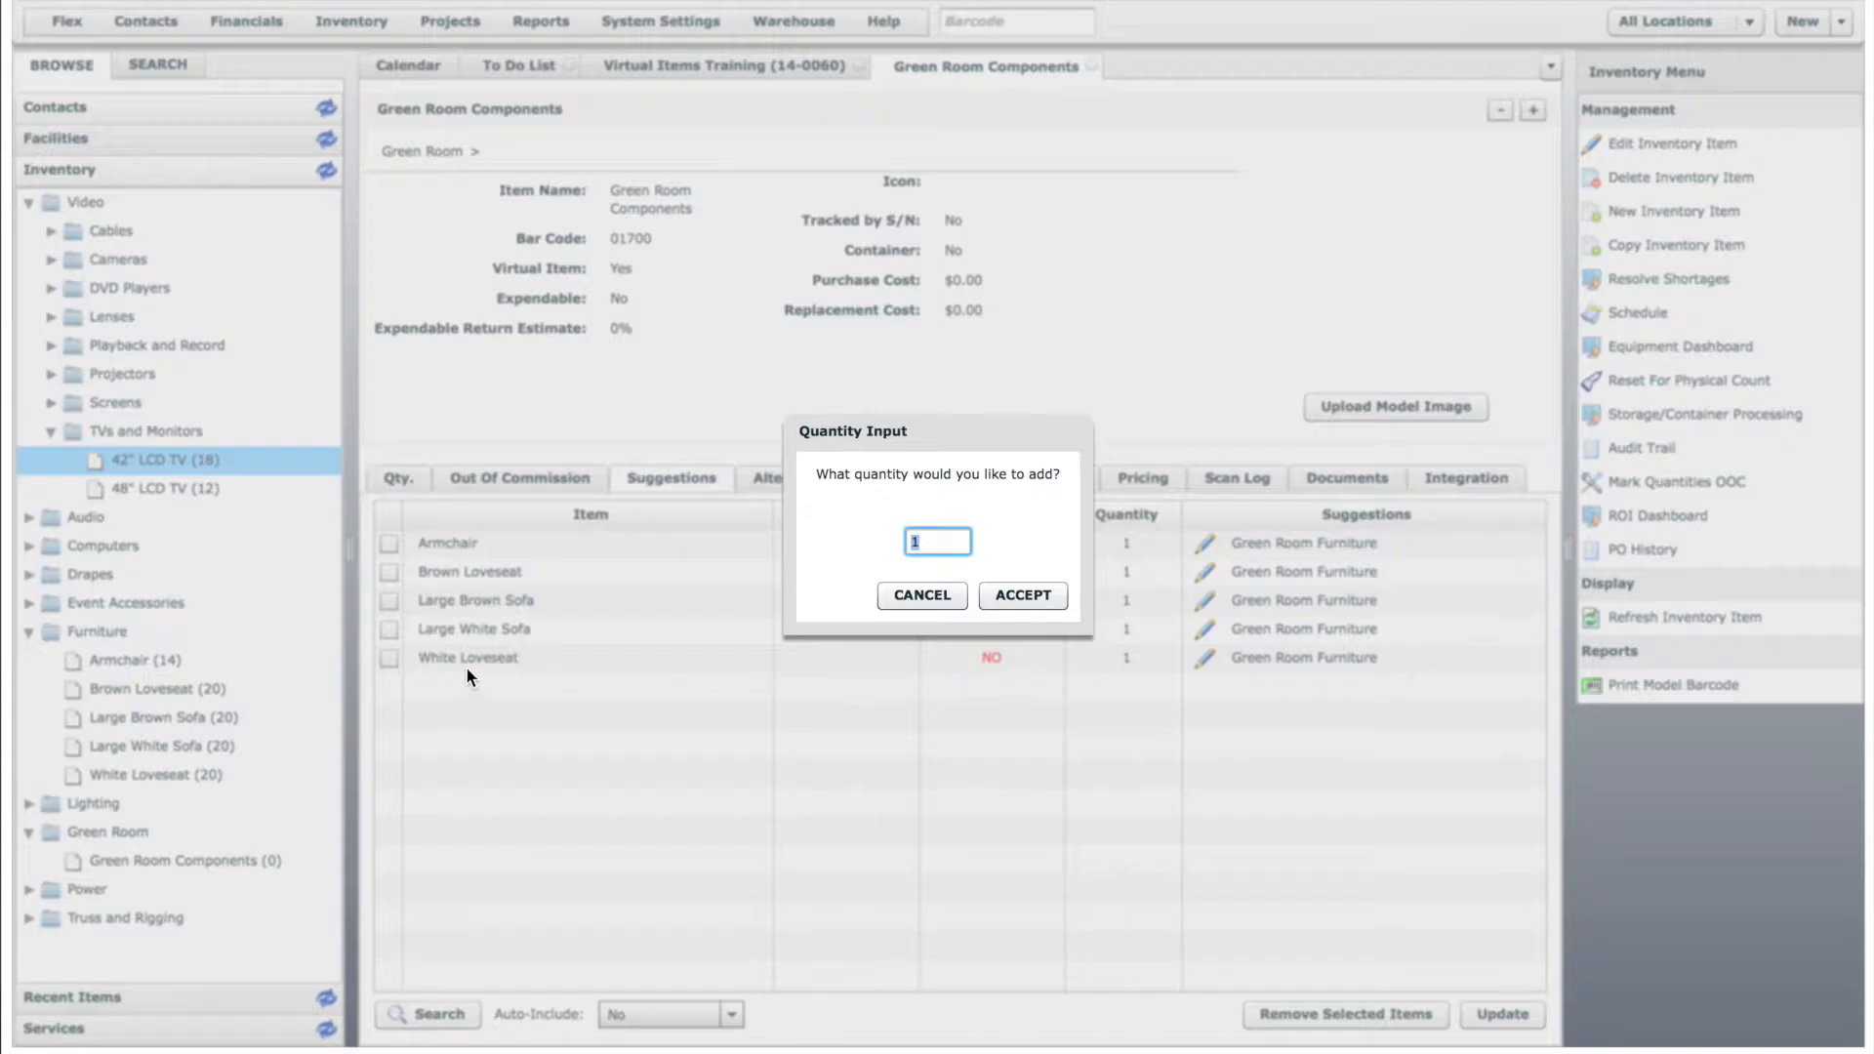
click(1023, 595)
drag(208, 486, 605, 776)
click(1024, 595)
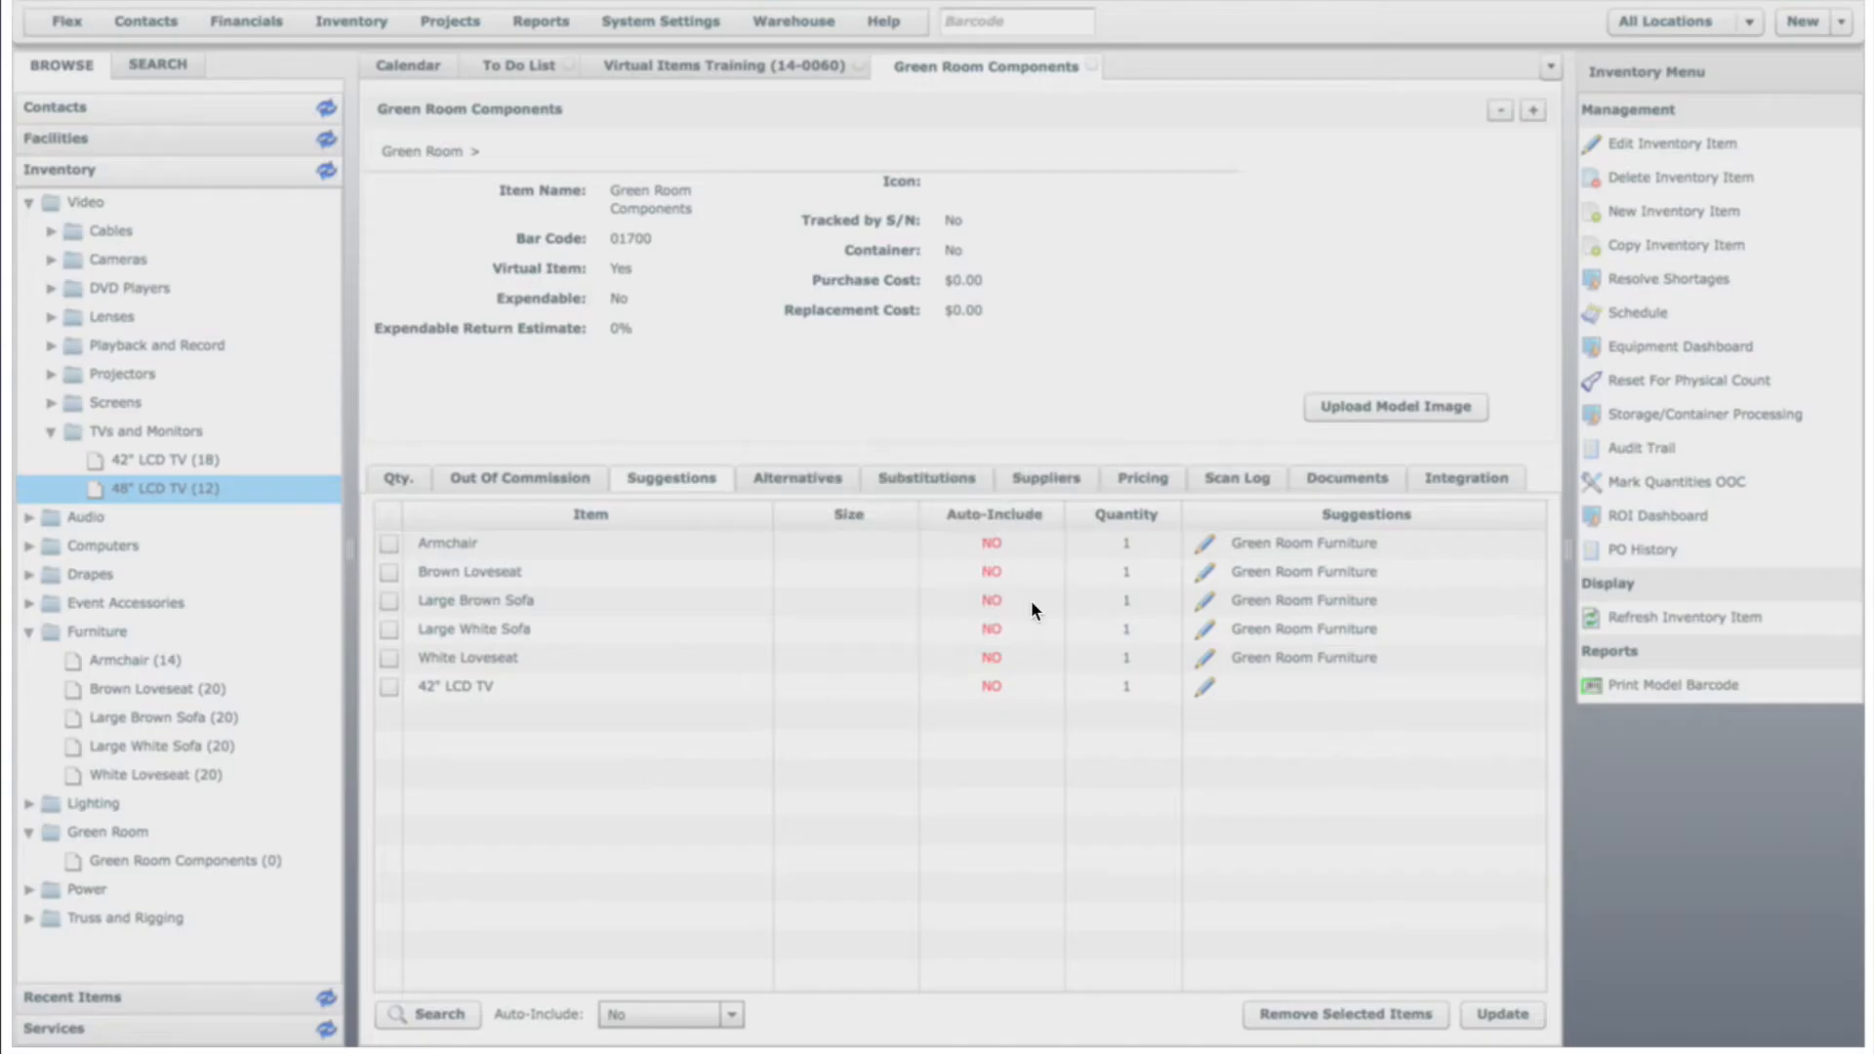
Assign the Green Room Monitor suggestion type to the 42" LCD TV and the 48" LCD TV.
click(1206, 688)
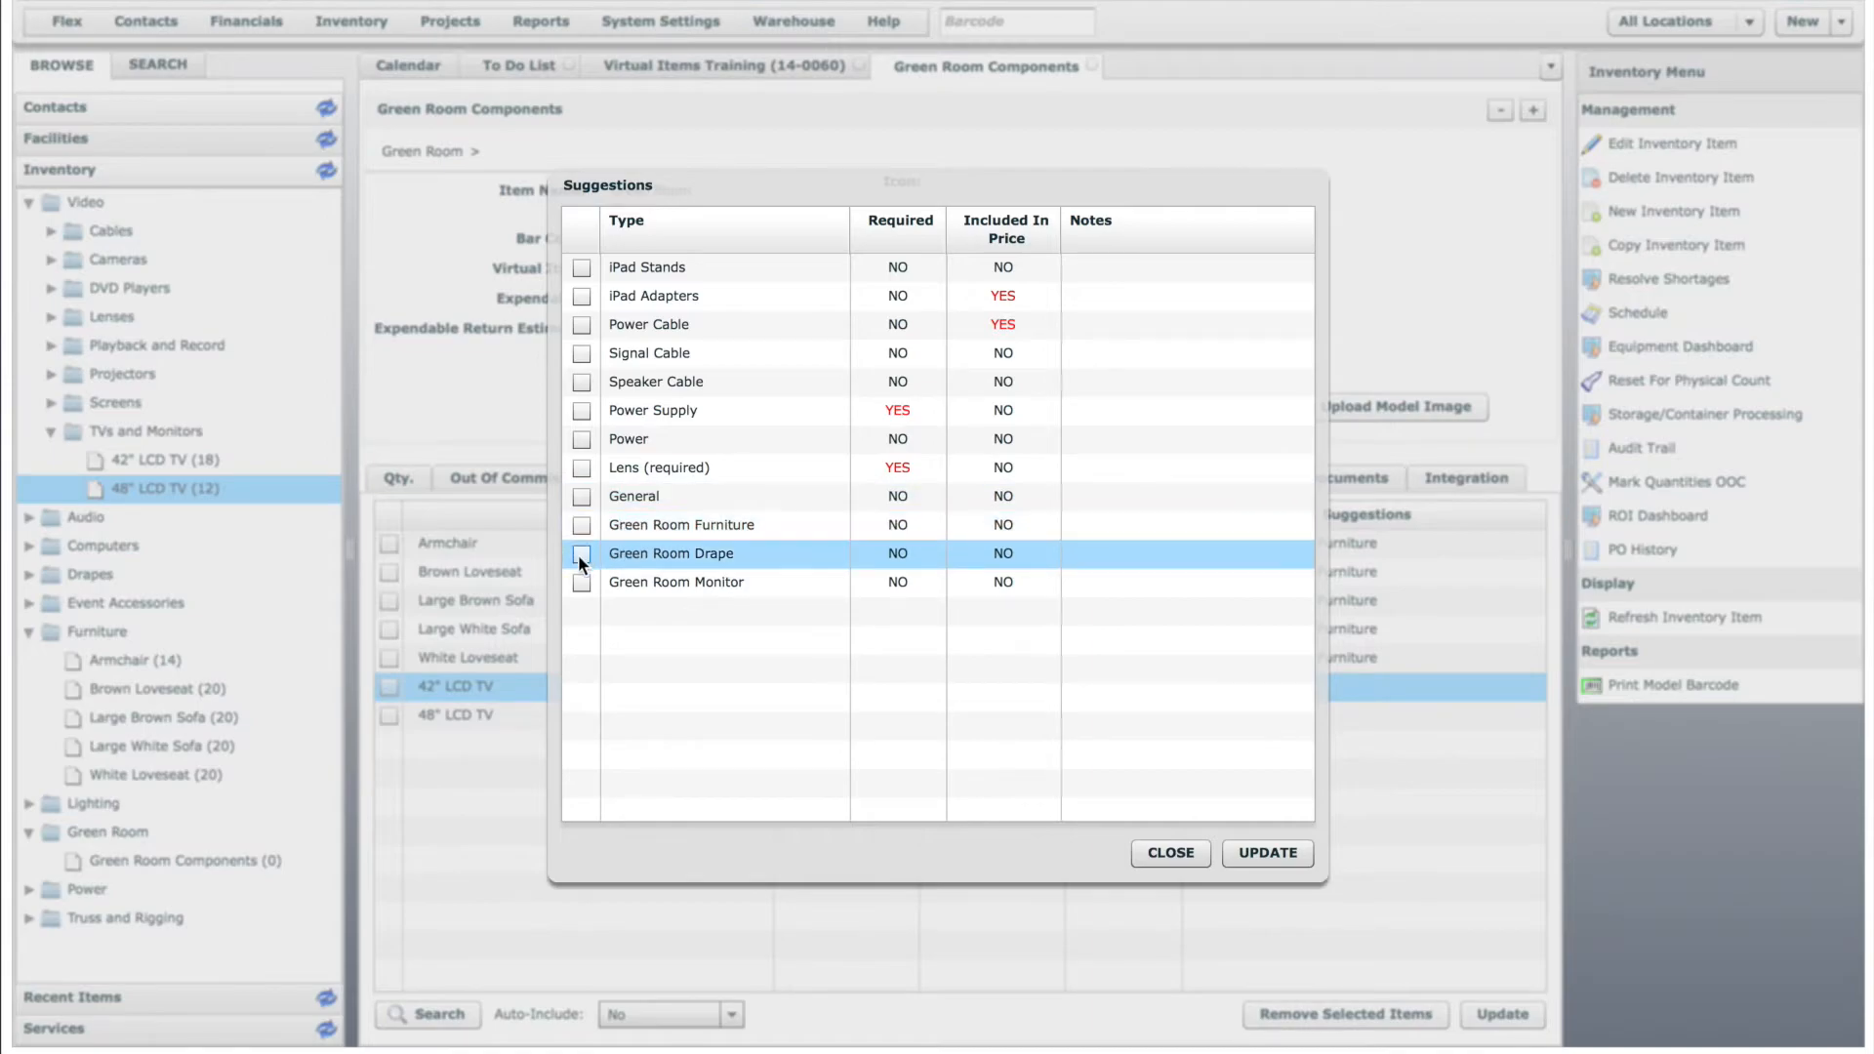
click(581, 581)
click(1269, 851)
click(1207, 716)
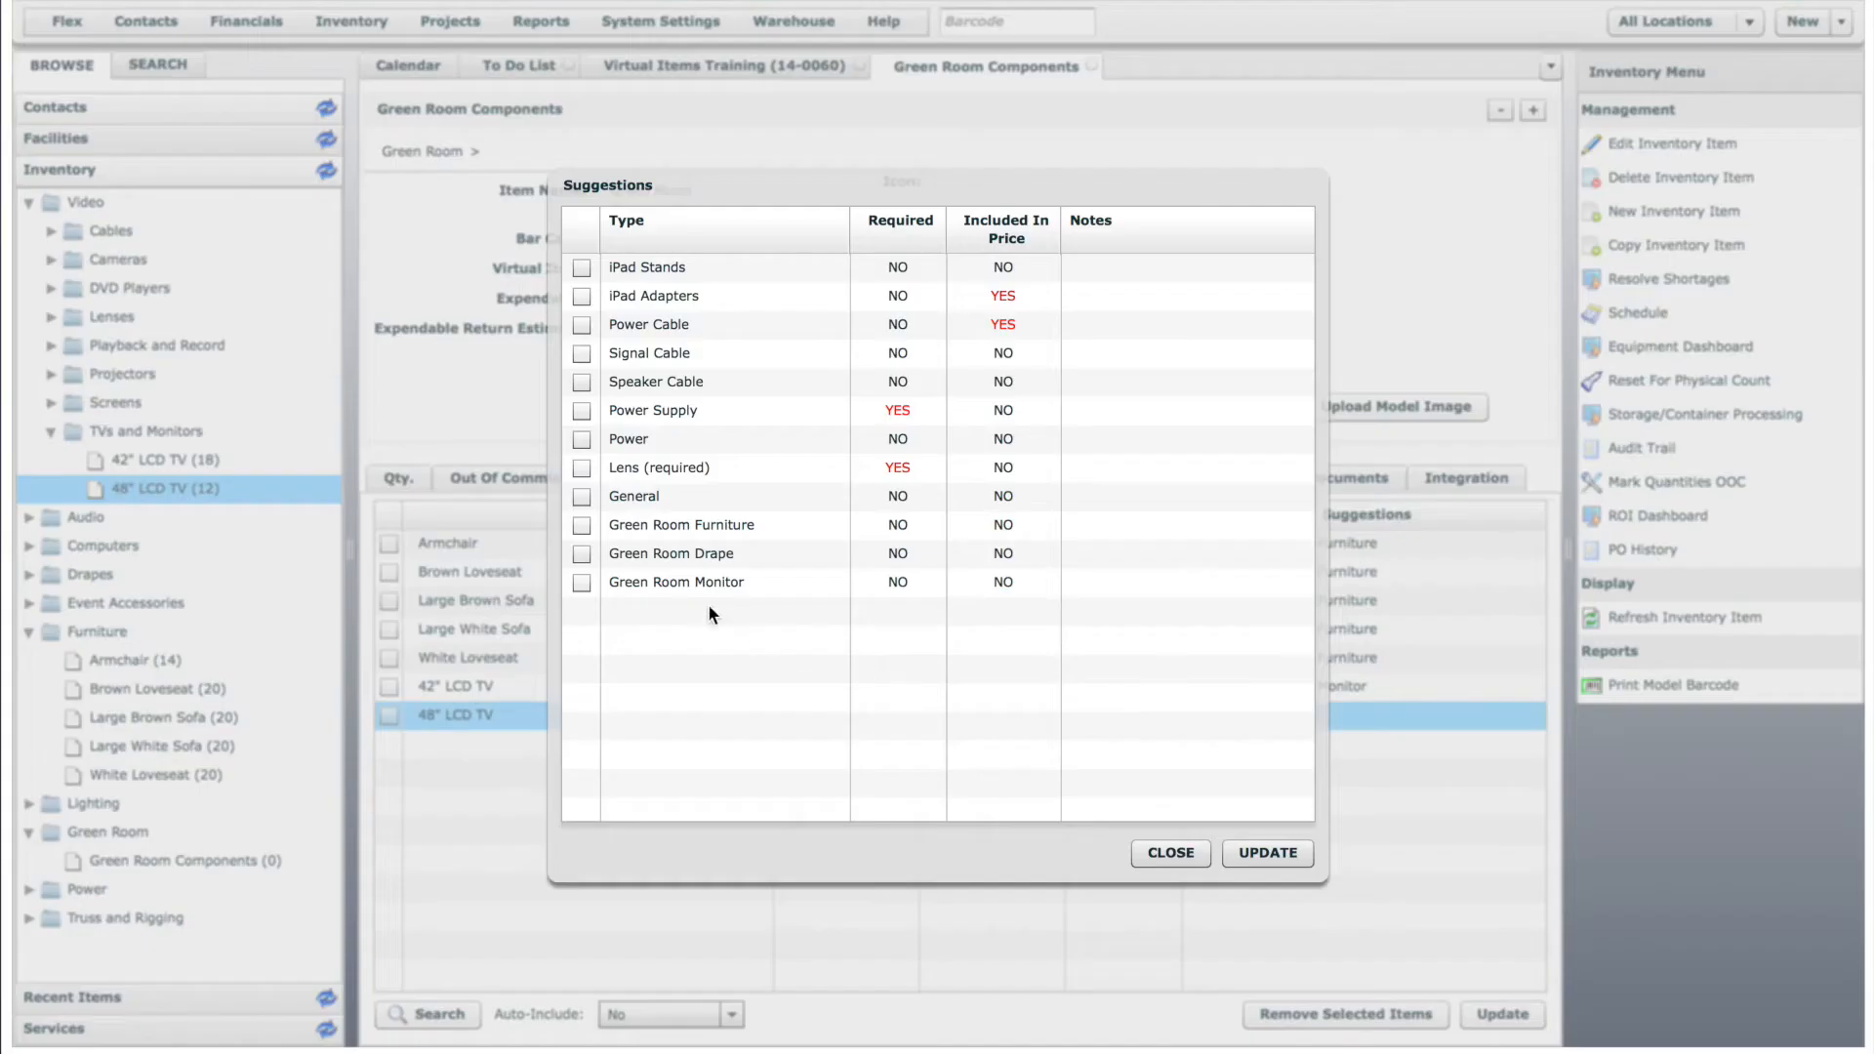
click(581, 582)
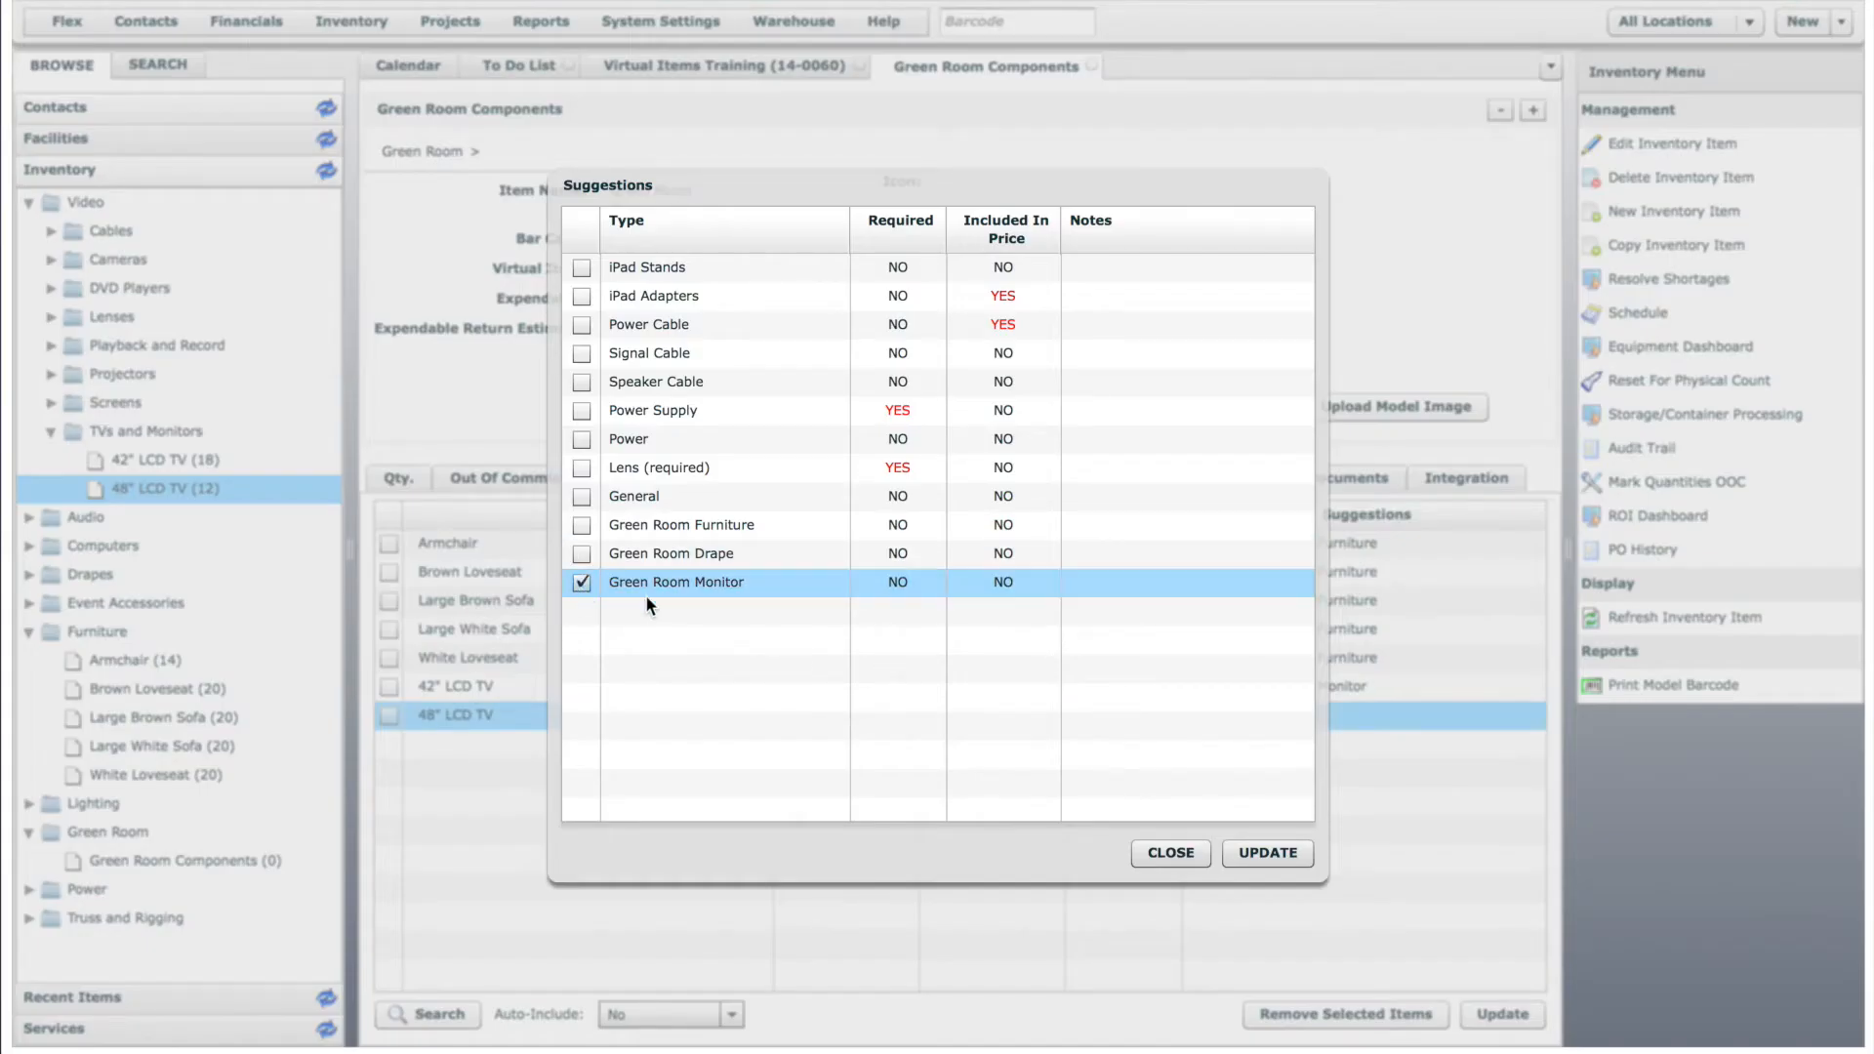
click(1267, 853)
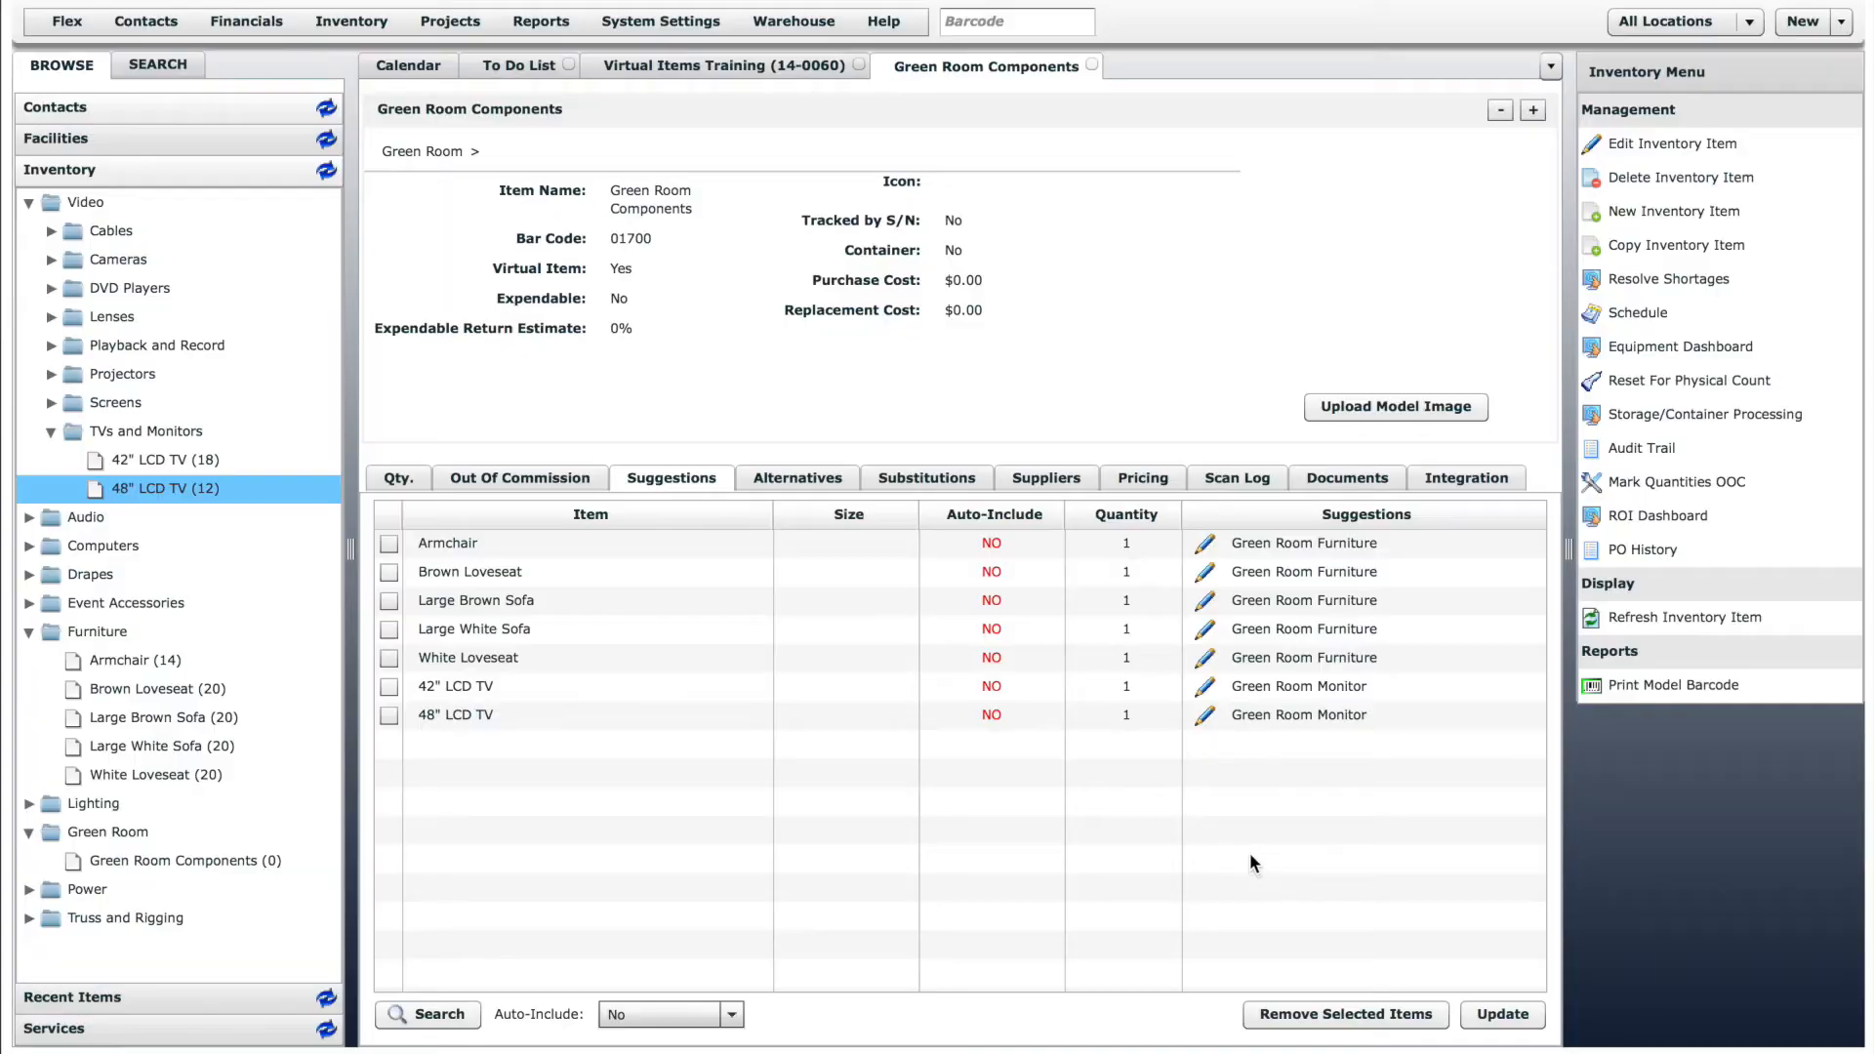
Add 15' Drape, 15' Upright, Crossbar and Upright Base from the Drapes group as suggestions, quantity 1 each.
click(29, 574)
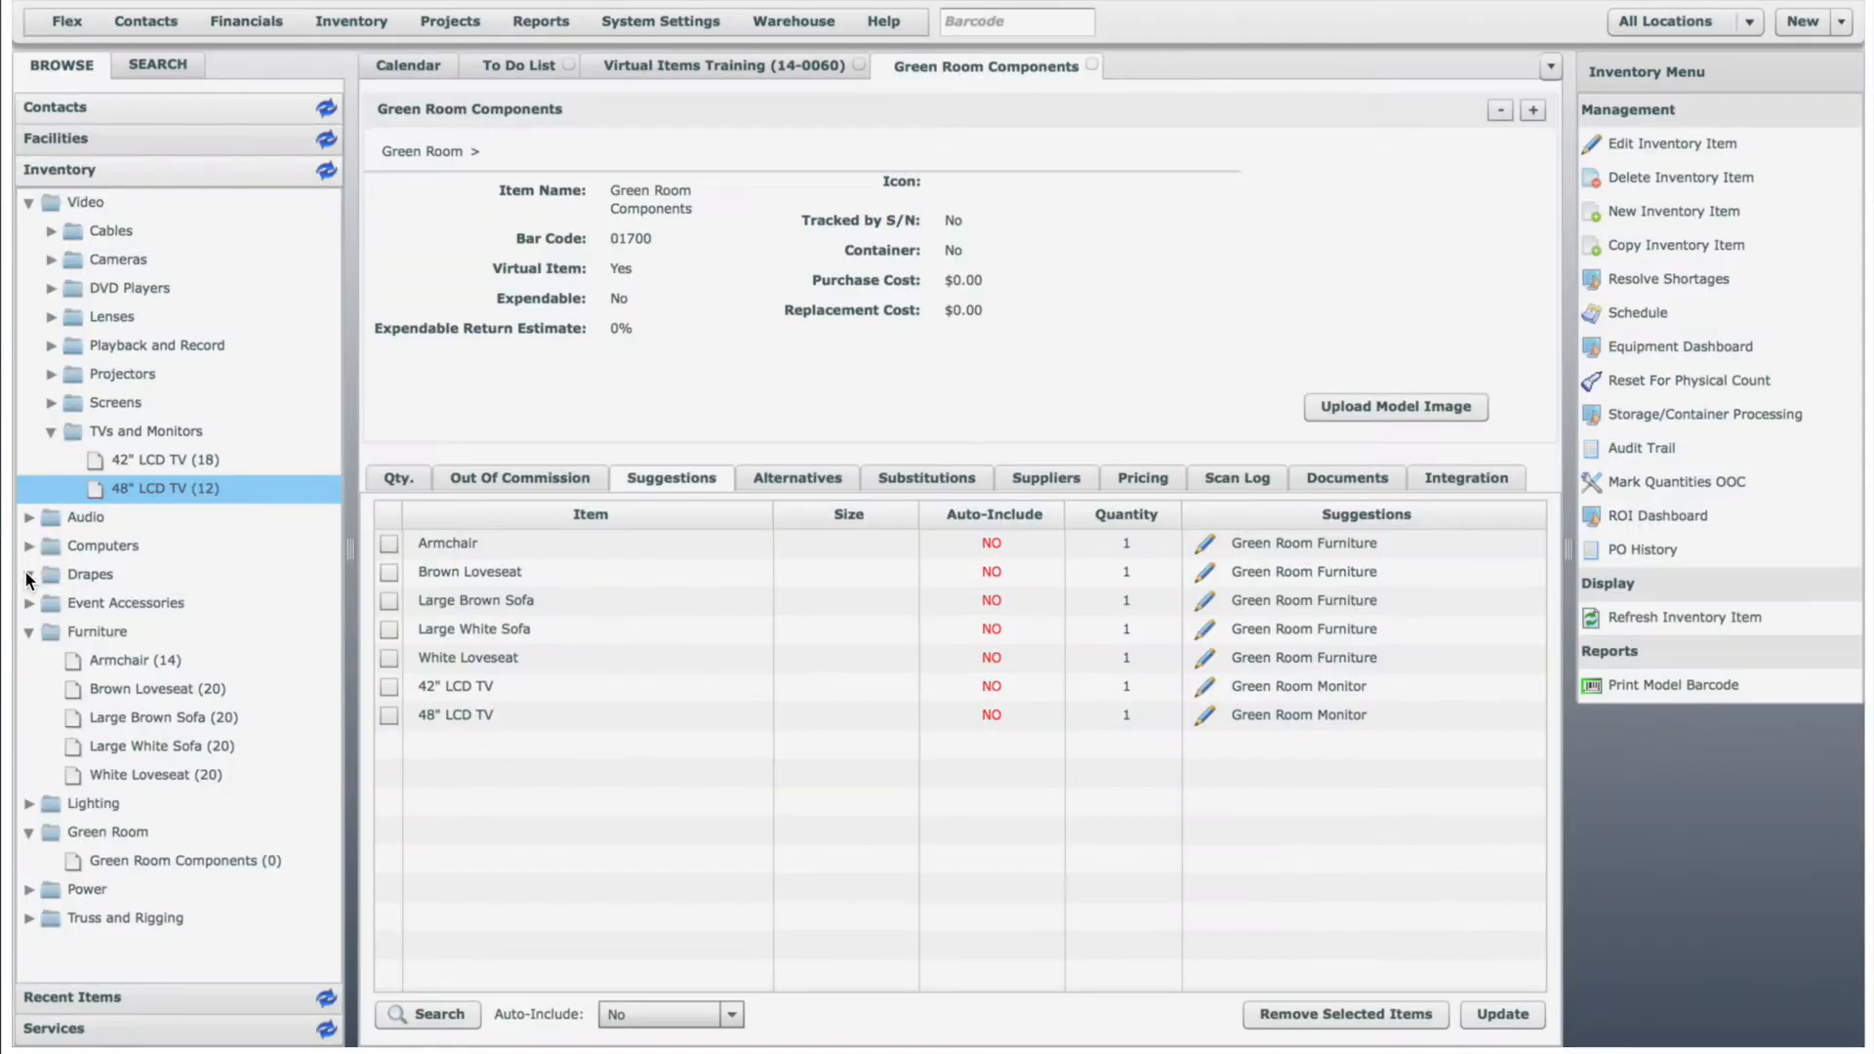
drag(113, 605, 548, 822)
click(999, 591)
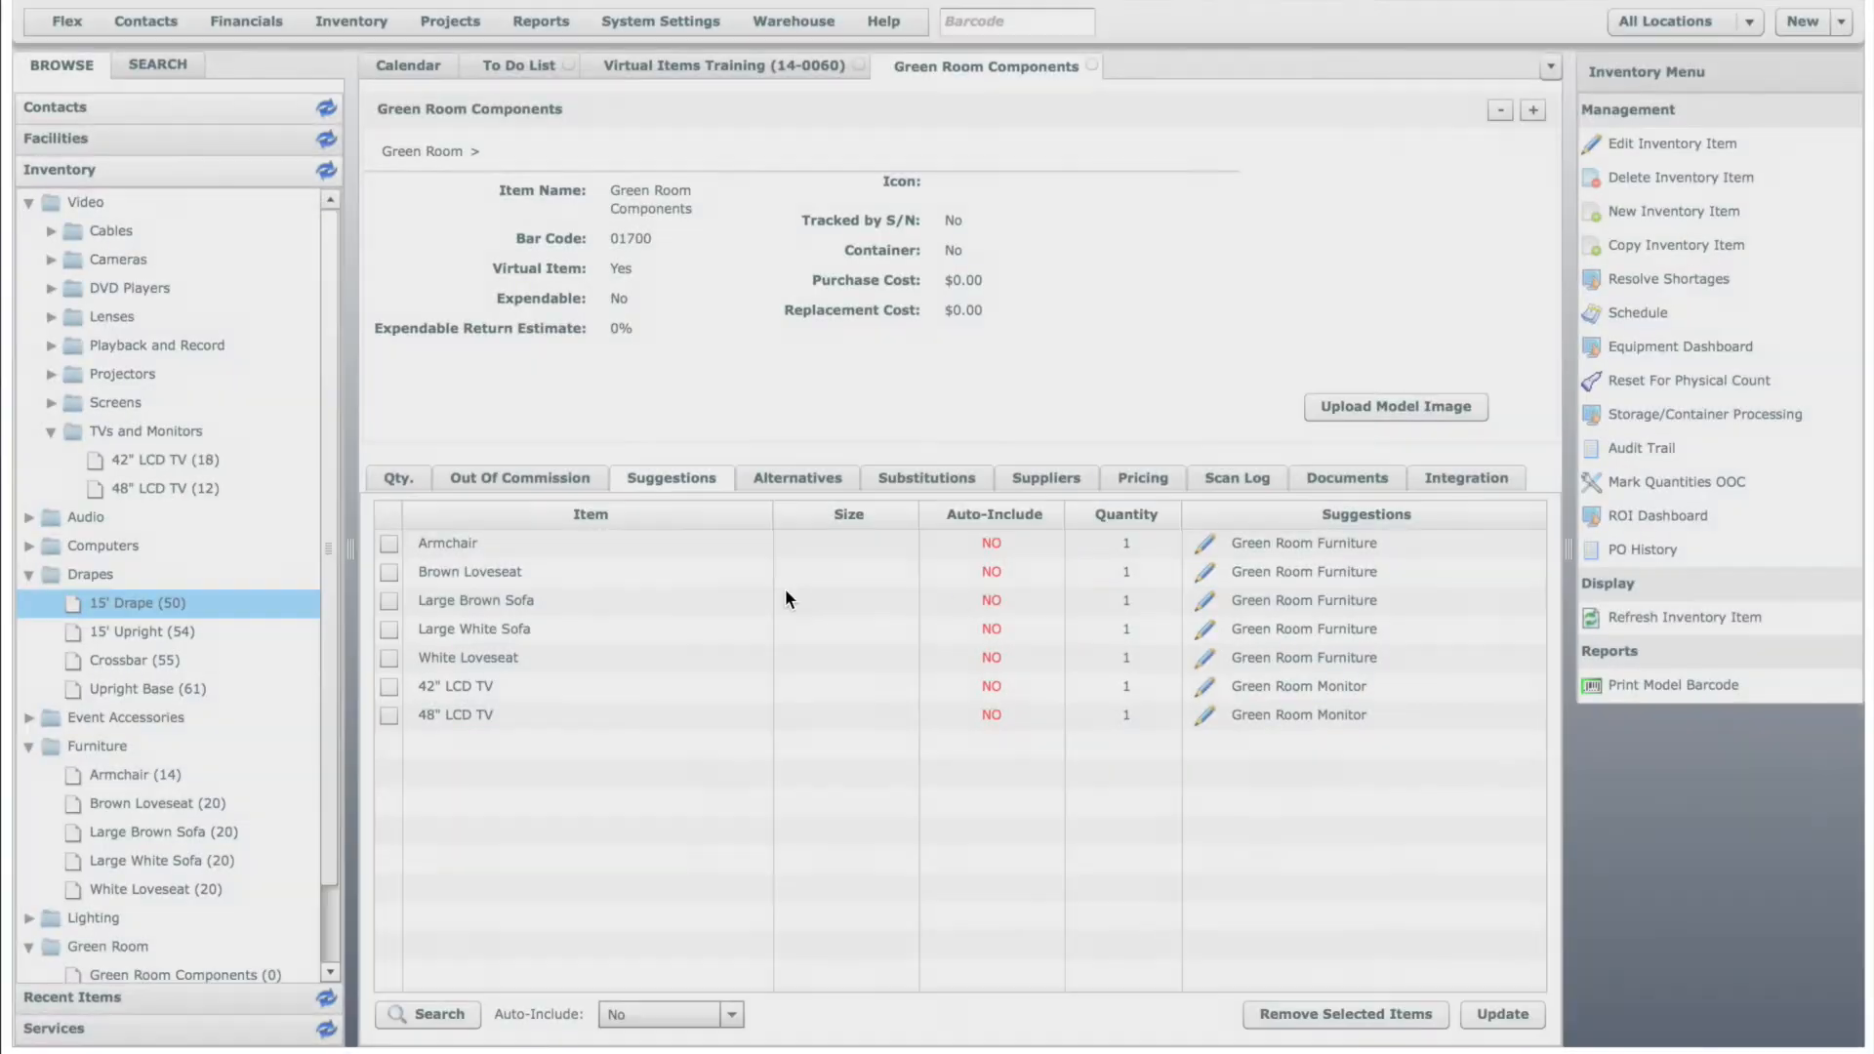
drag(115, 630, 433, 799)
click(1023, 592)
click(131, 660)
drag(132, 667, 493, 845)
click(1019, 592)
drag(235, 687, 549, 837)
click(1007, 591)
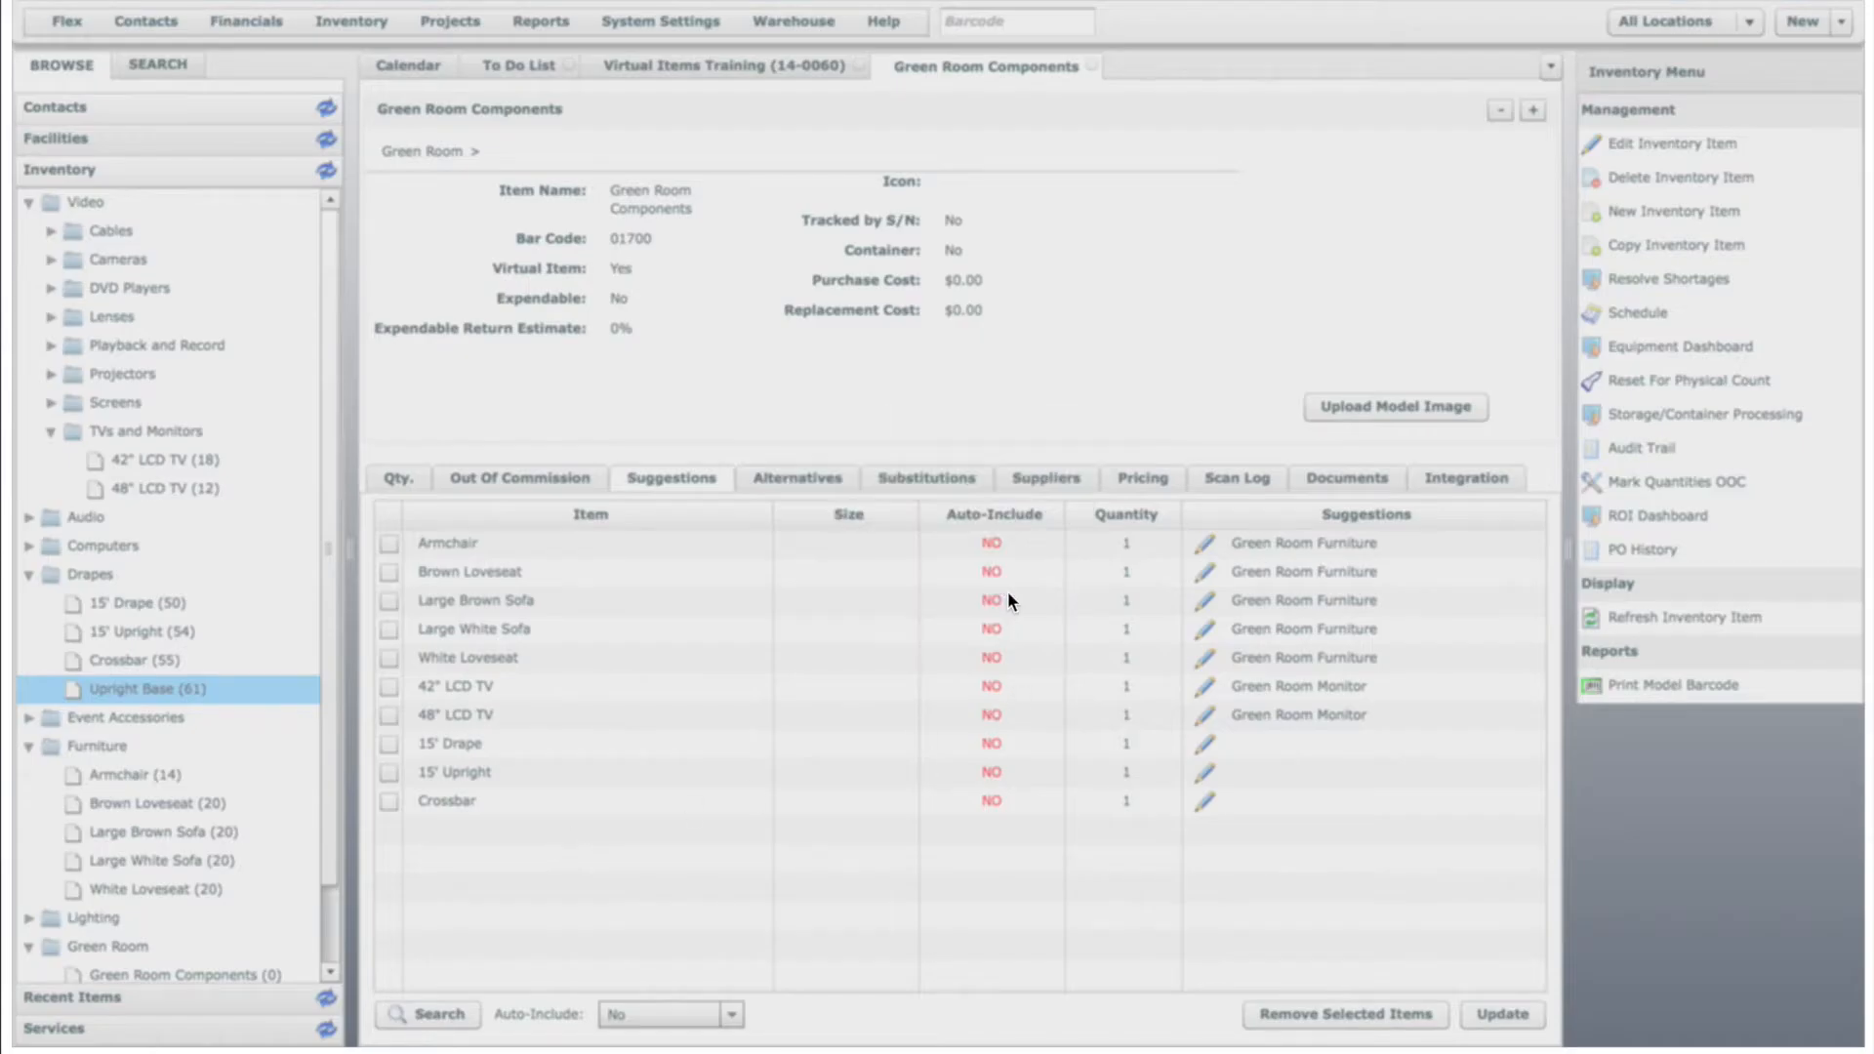
Assign the Green Room Drape suggestion type to the 15' Drape.
click(1205, 746)
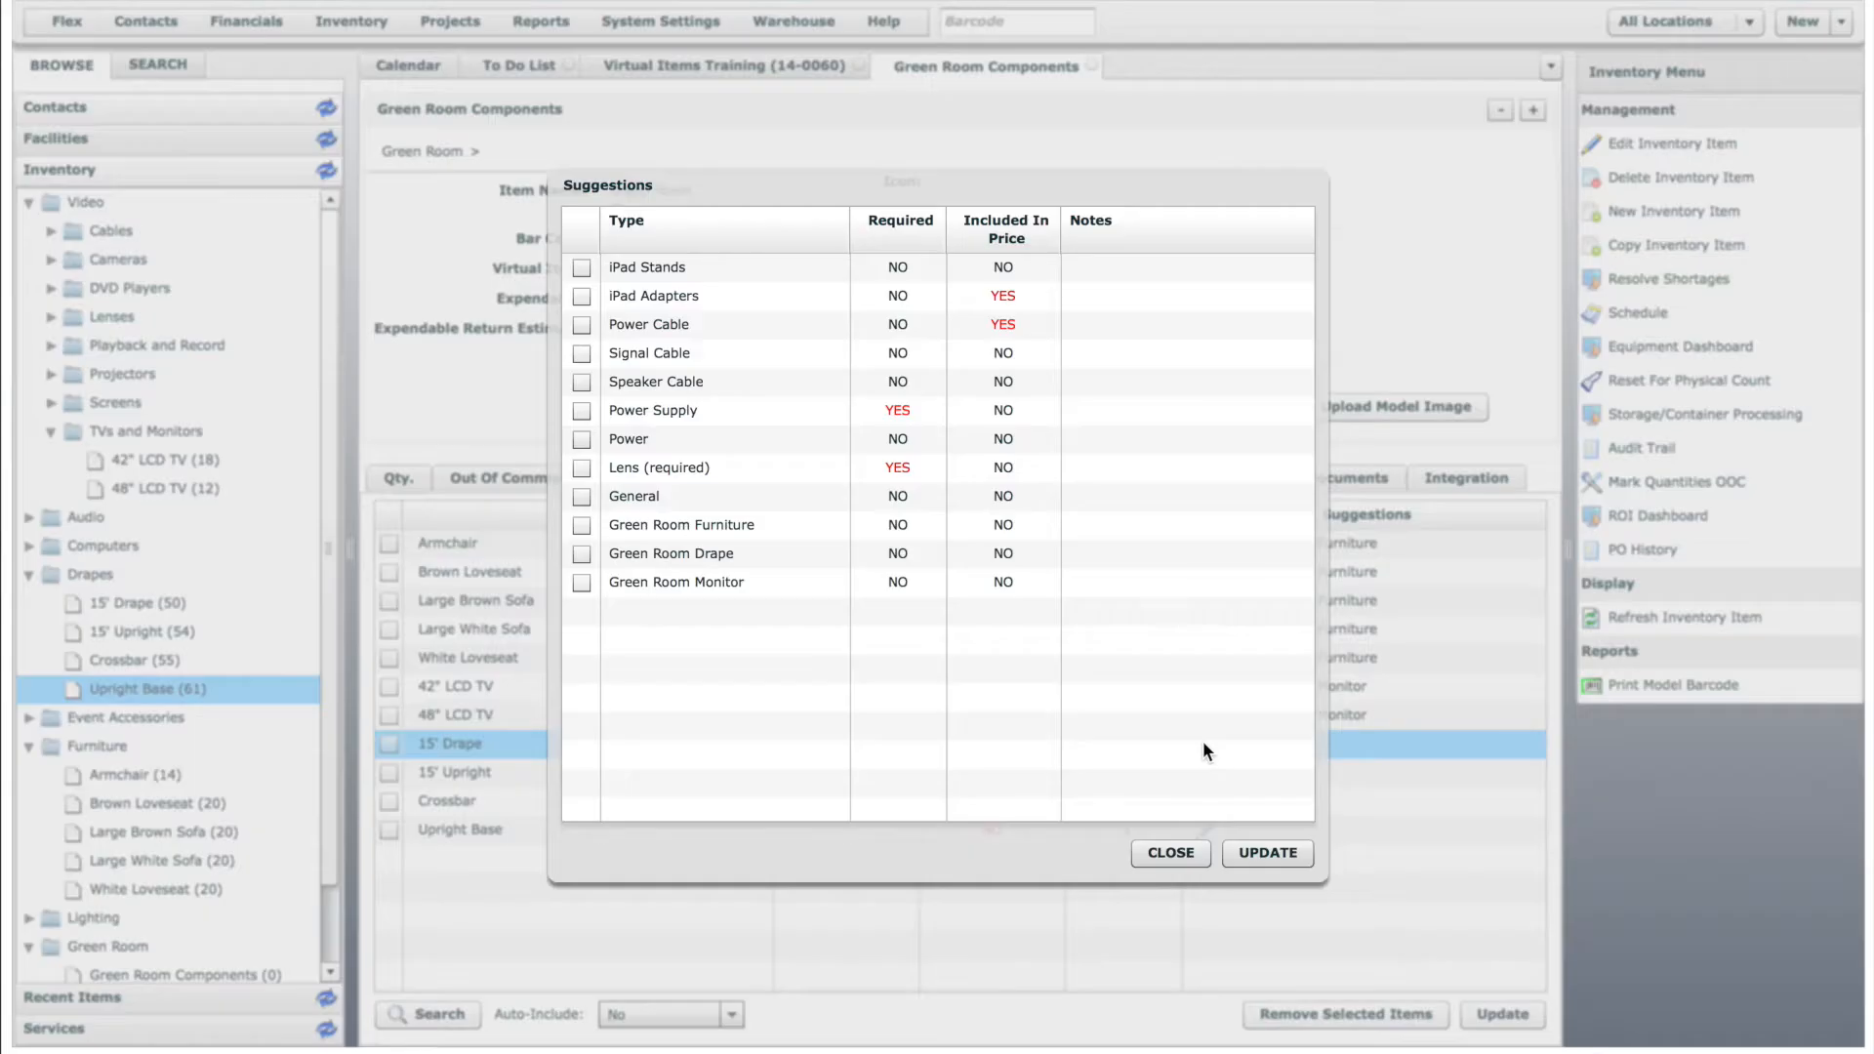
click(582, 554)
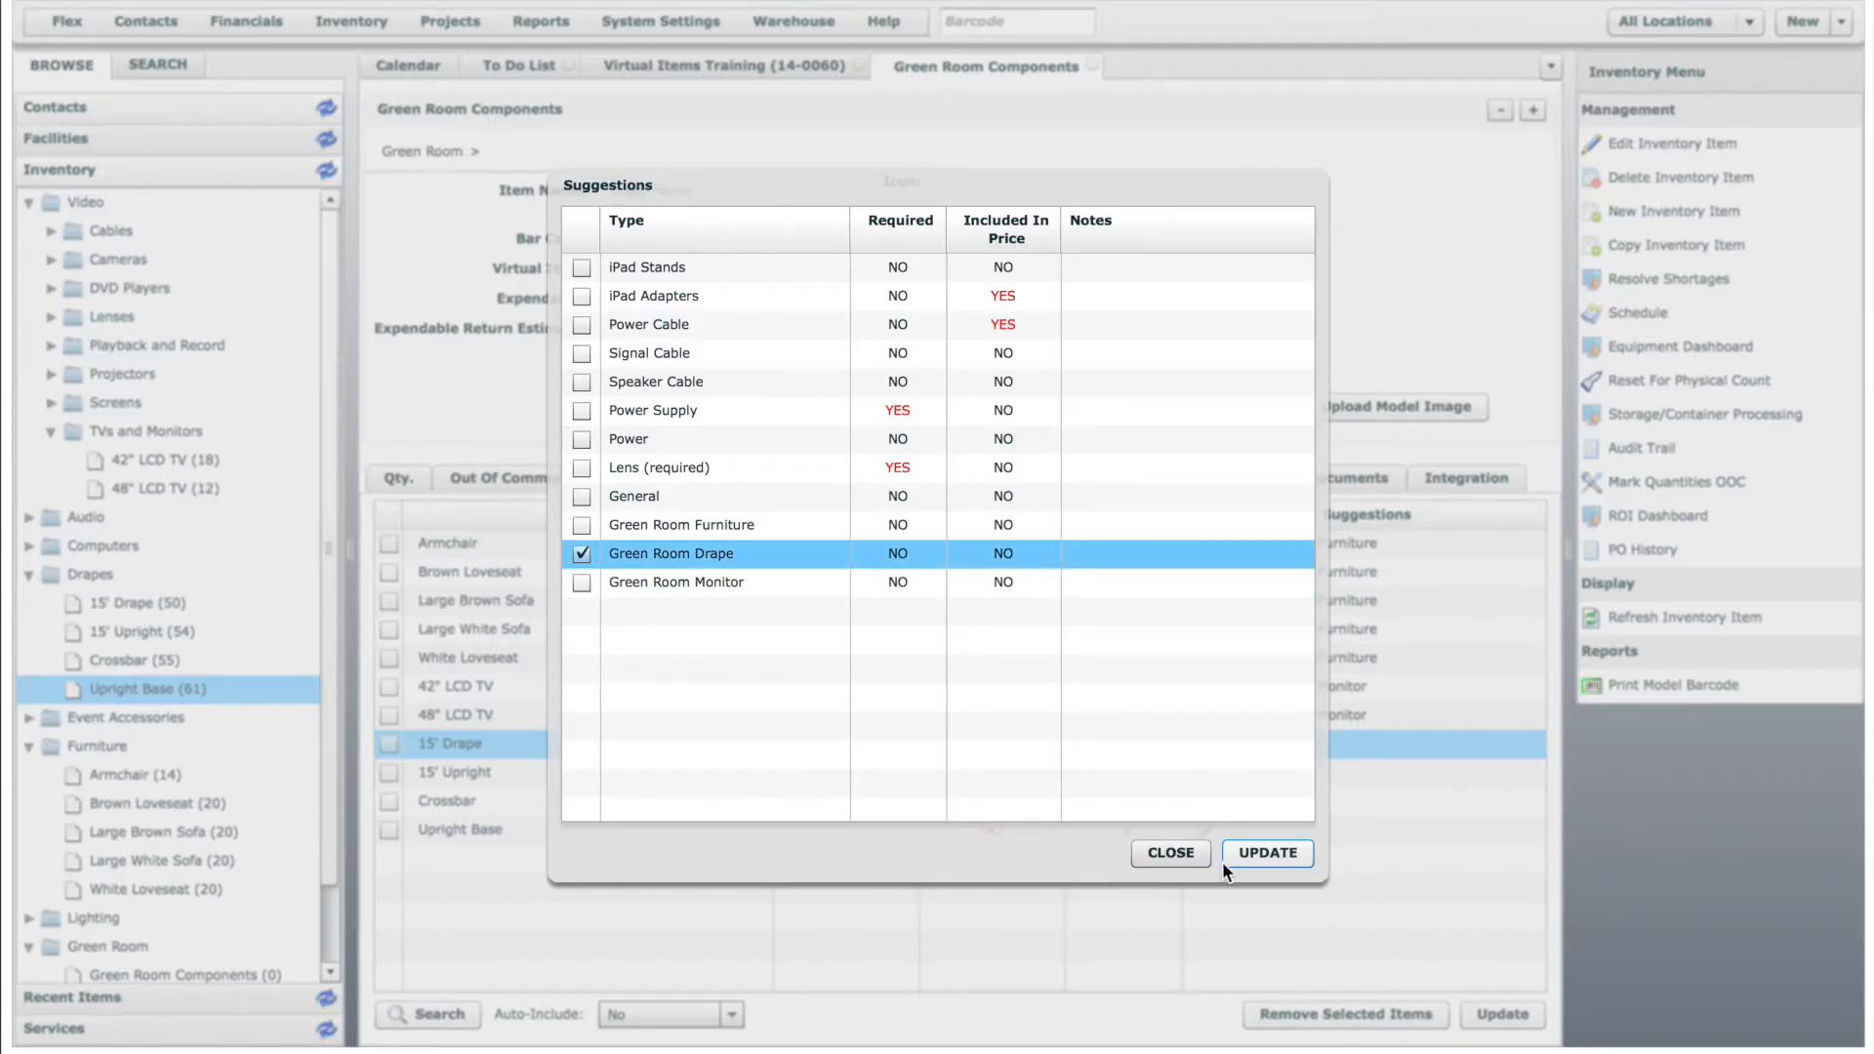
click(1259, 852)
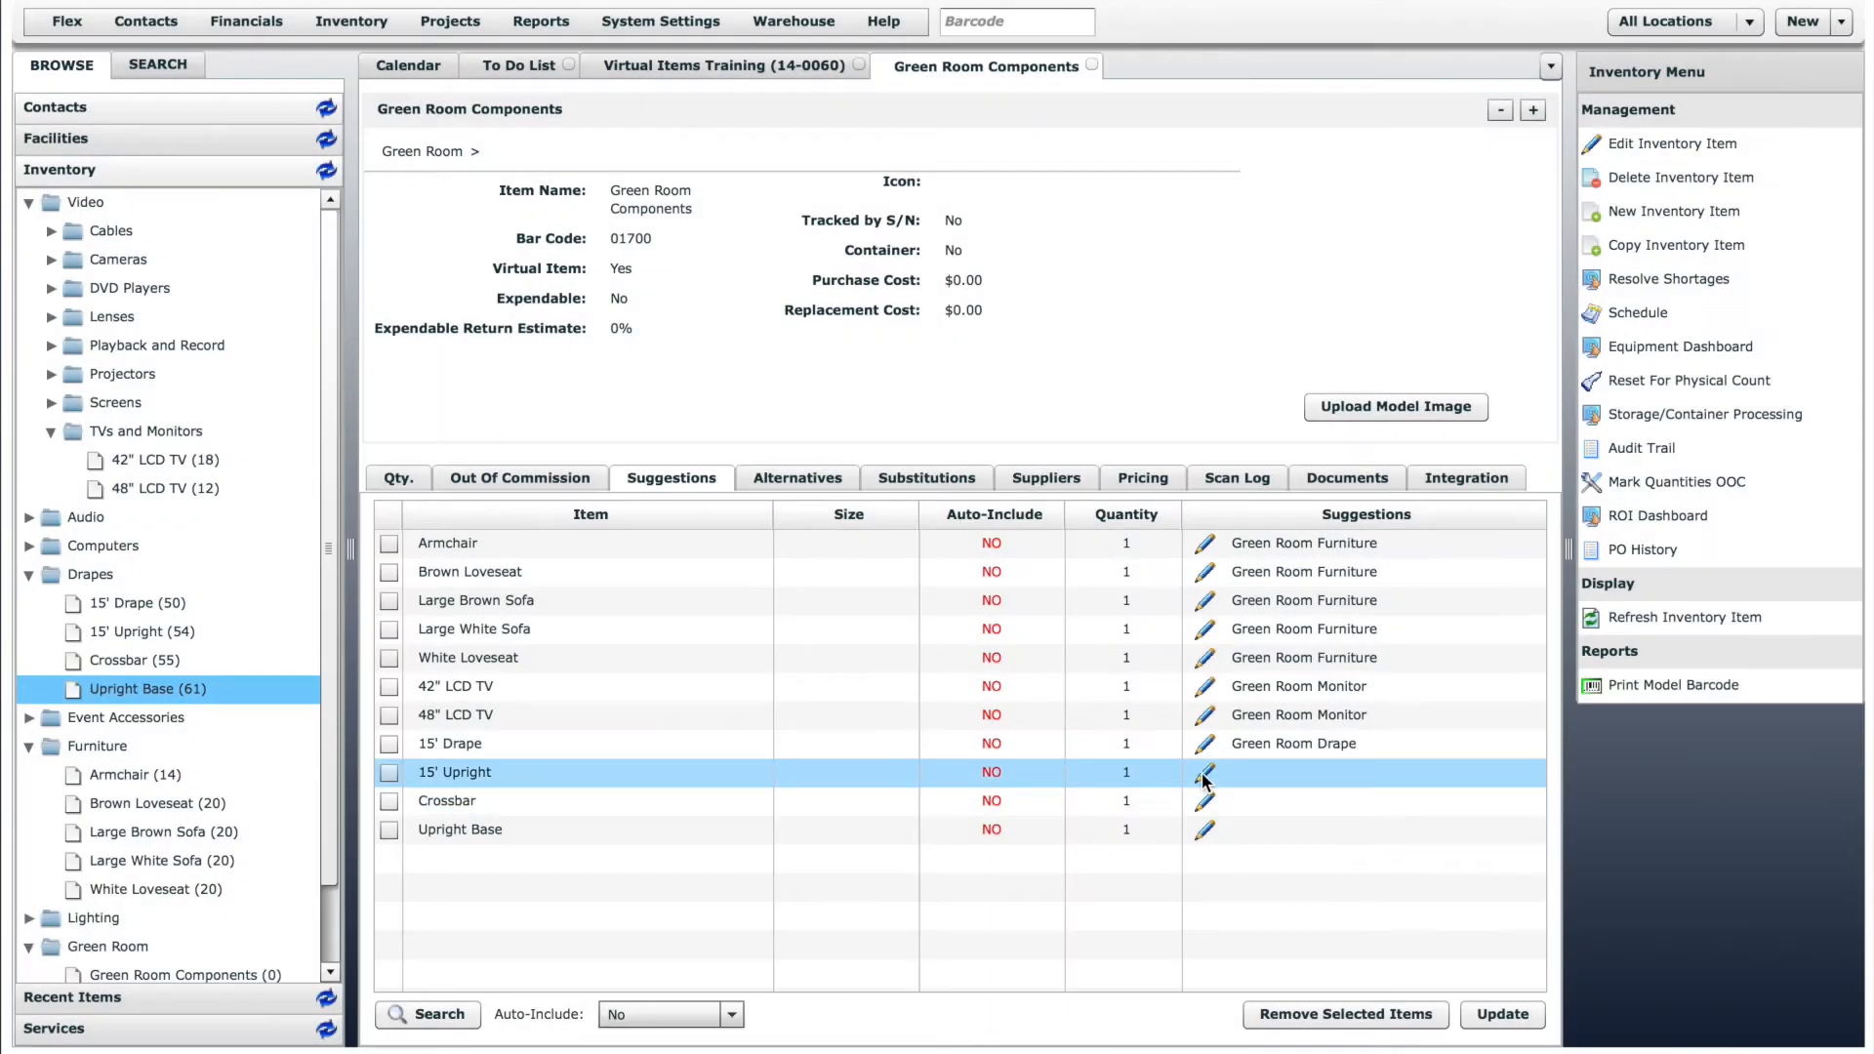
Assign the Green Room Drape suggestion type to the 15' Upright, Crossbar and Upright Base.
click(1205, 776)
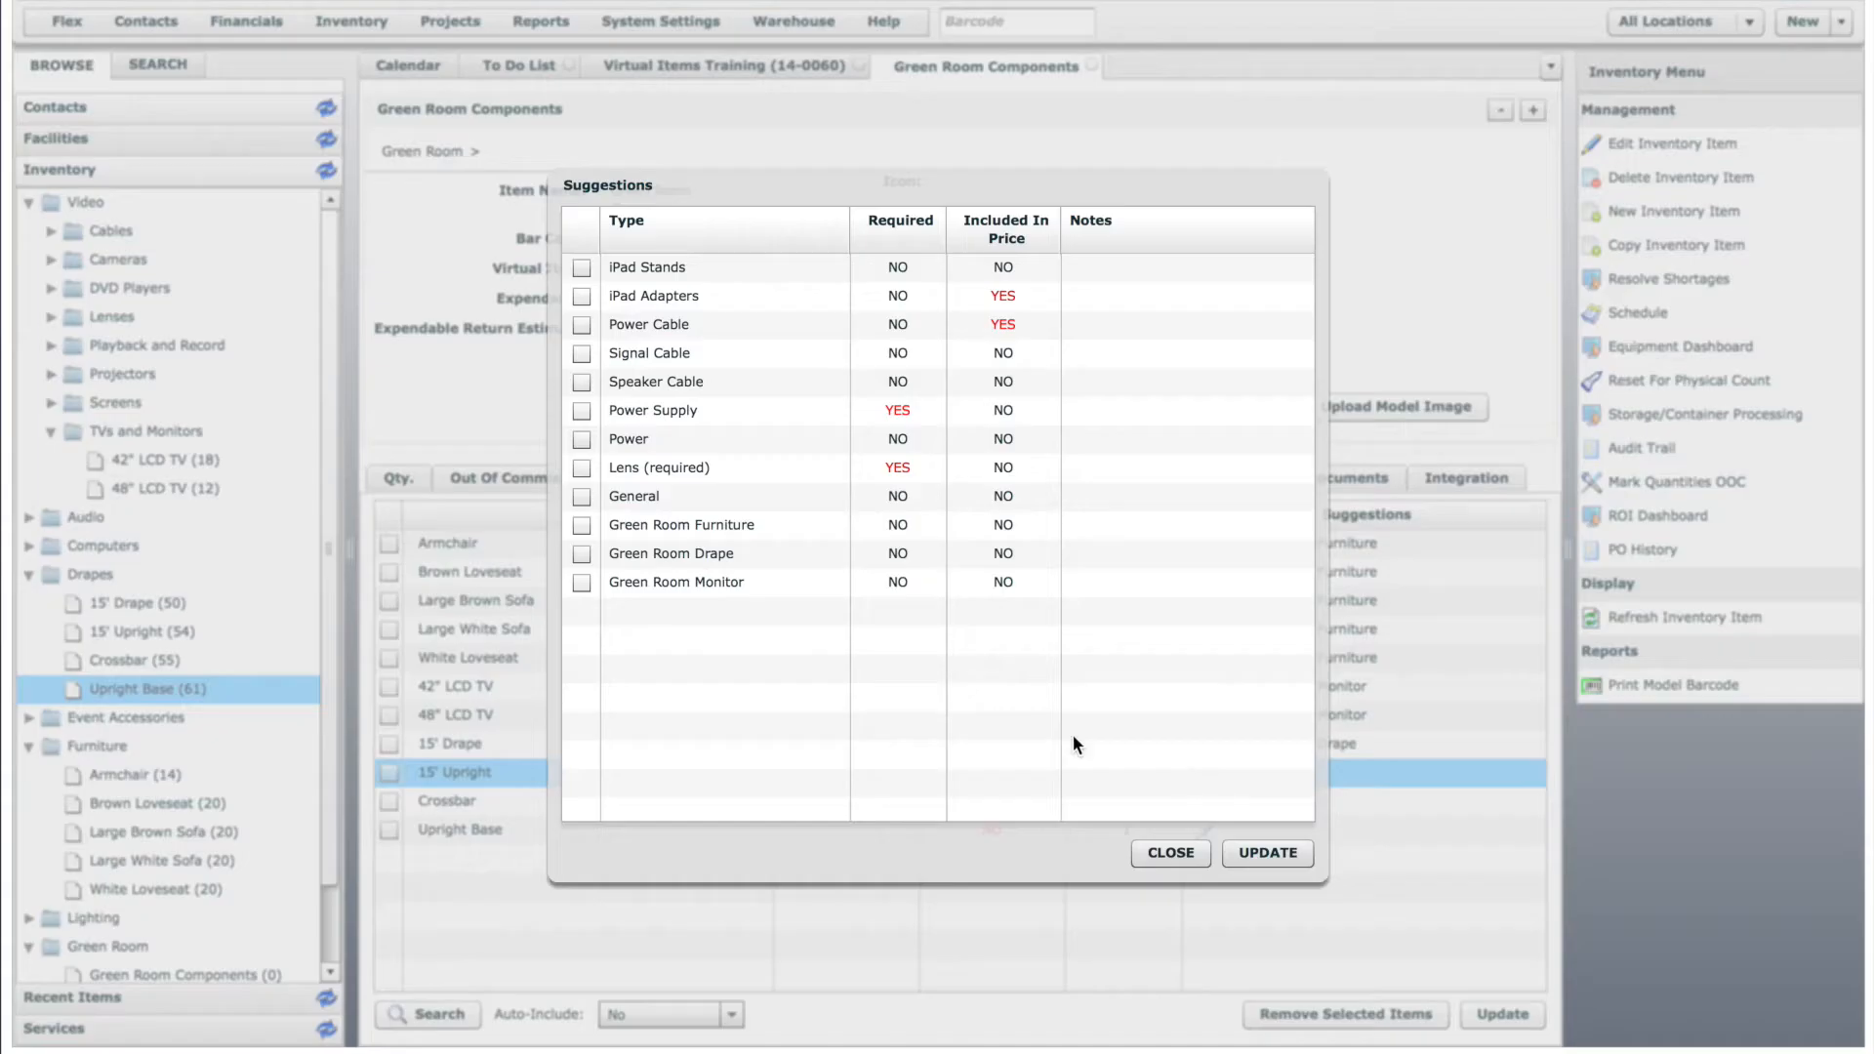
click(582, 554)
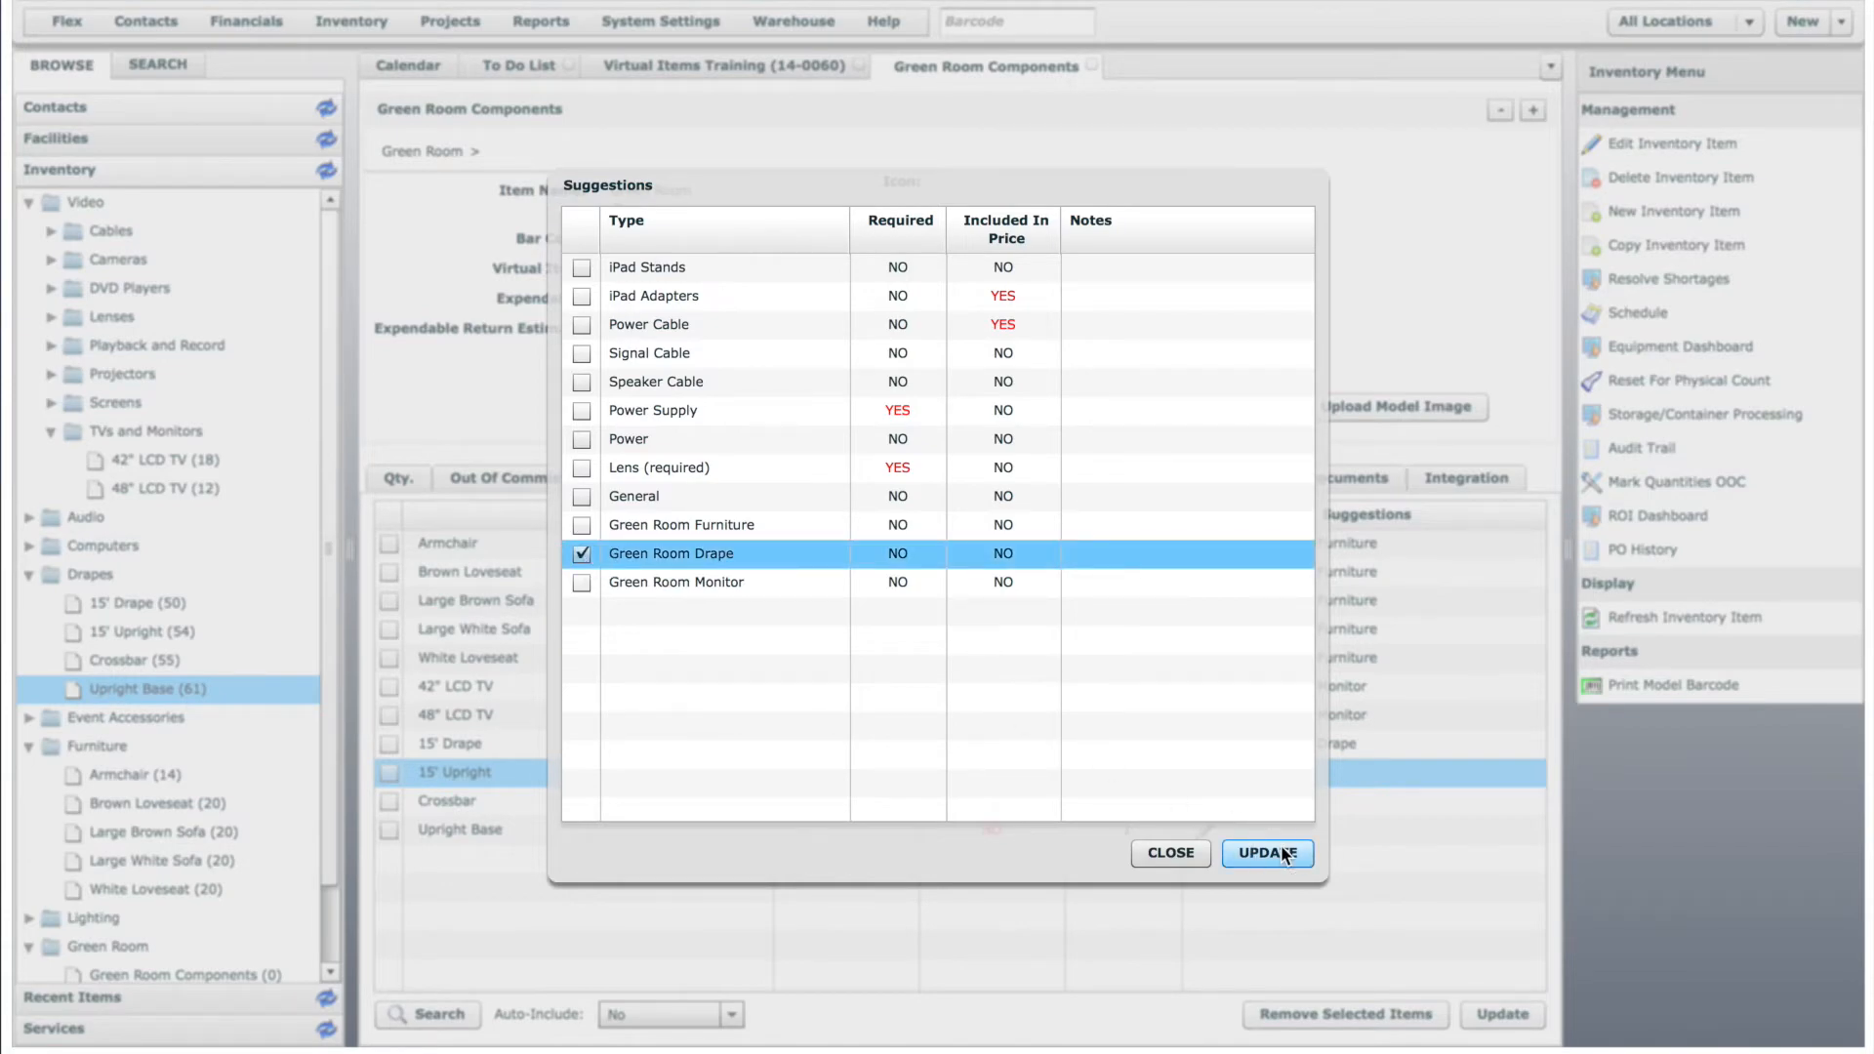
click(1274, 851)
click(1205, 803)
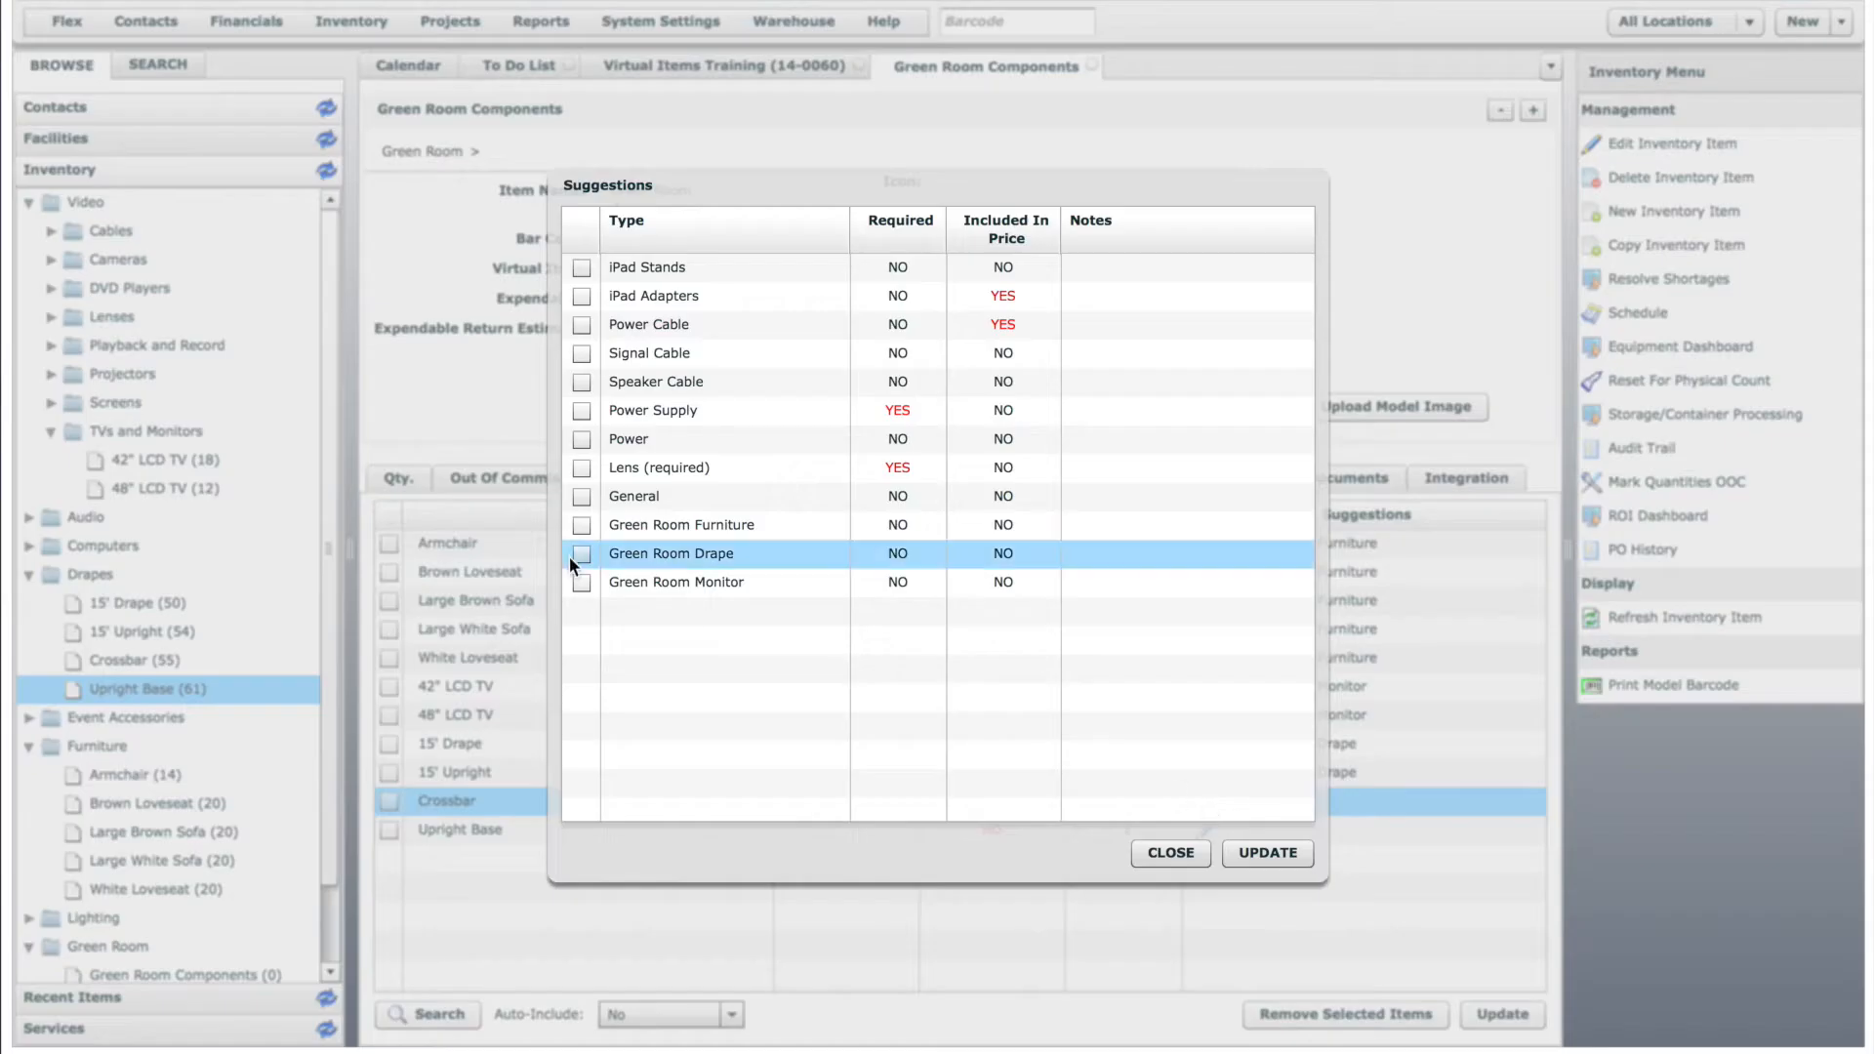
click(581, 553)
click(1263, 851)
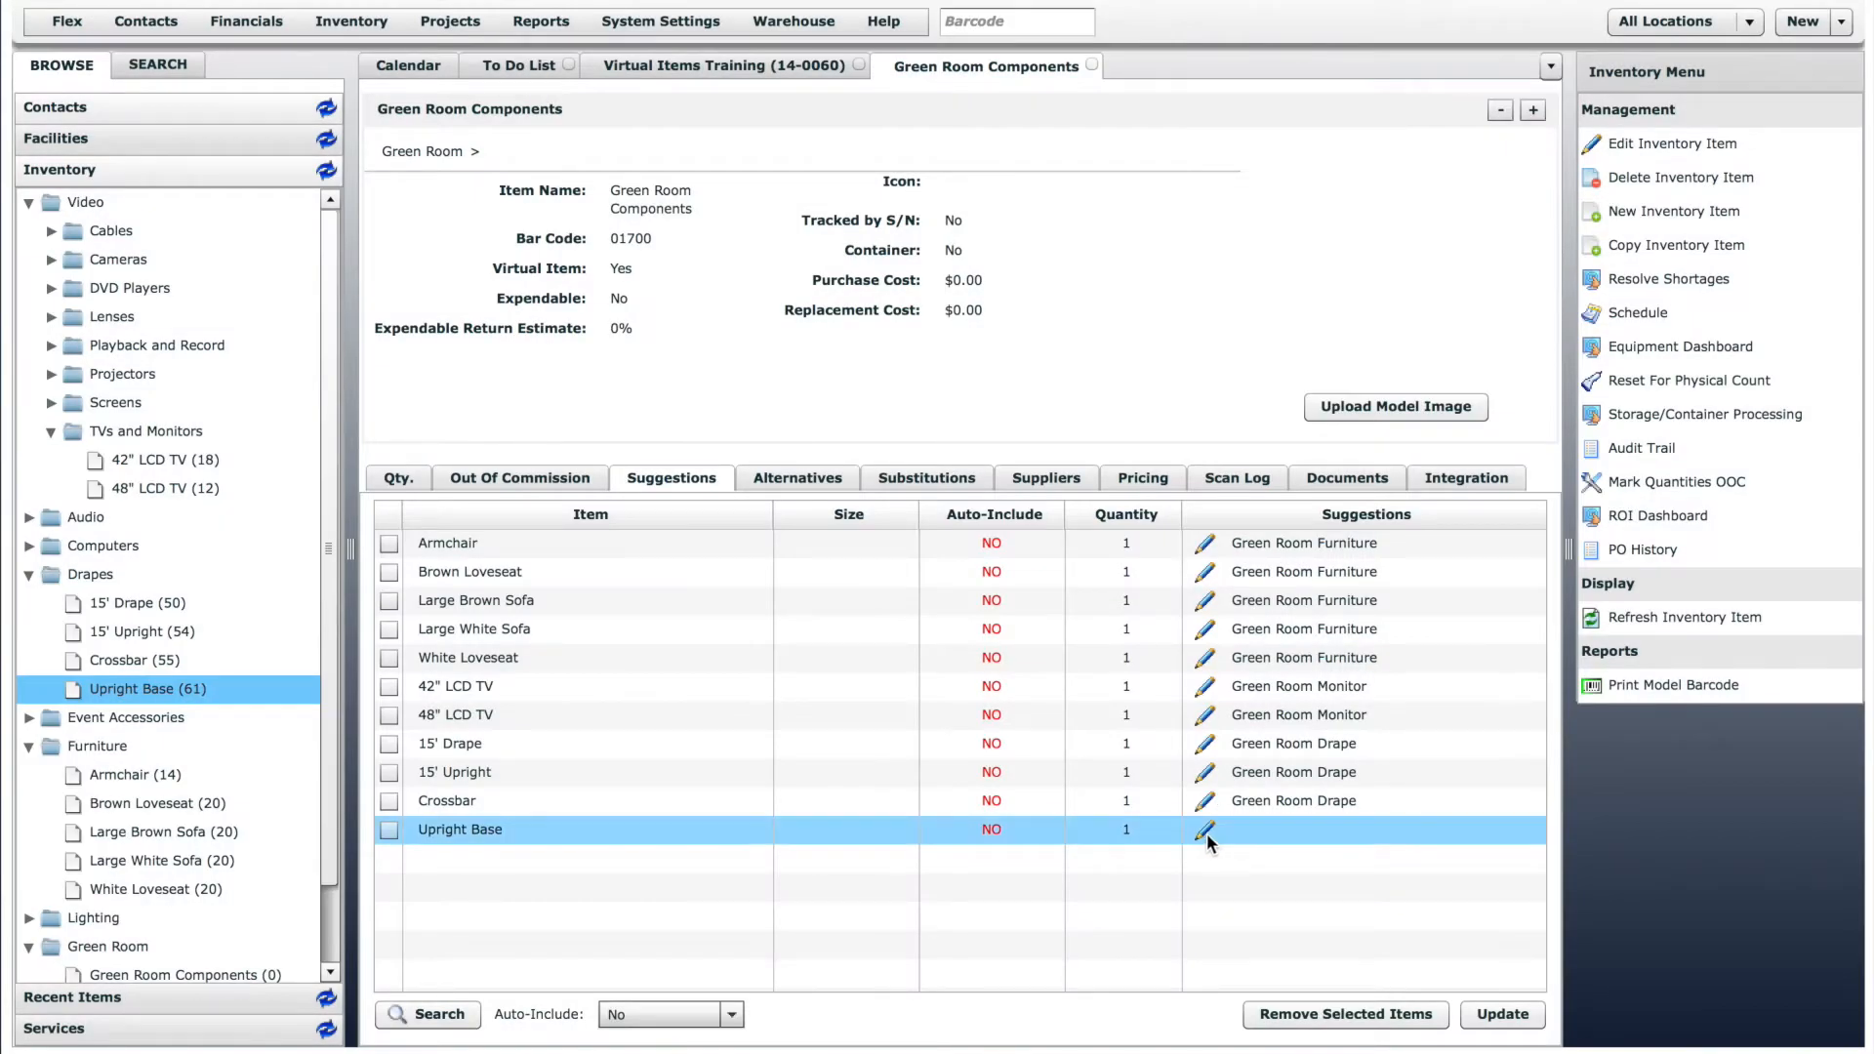
click(1206, 833)
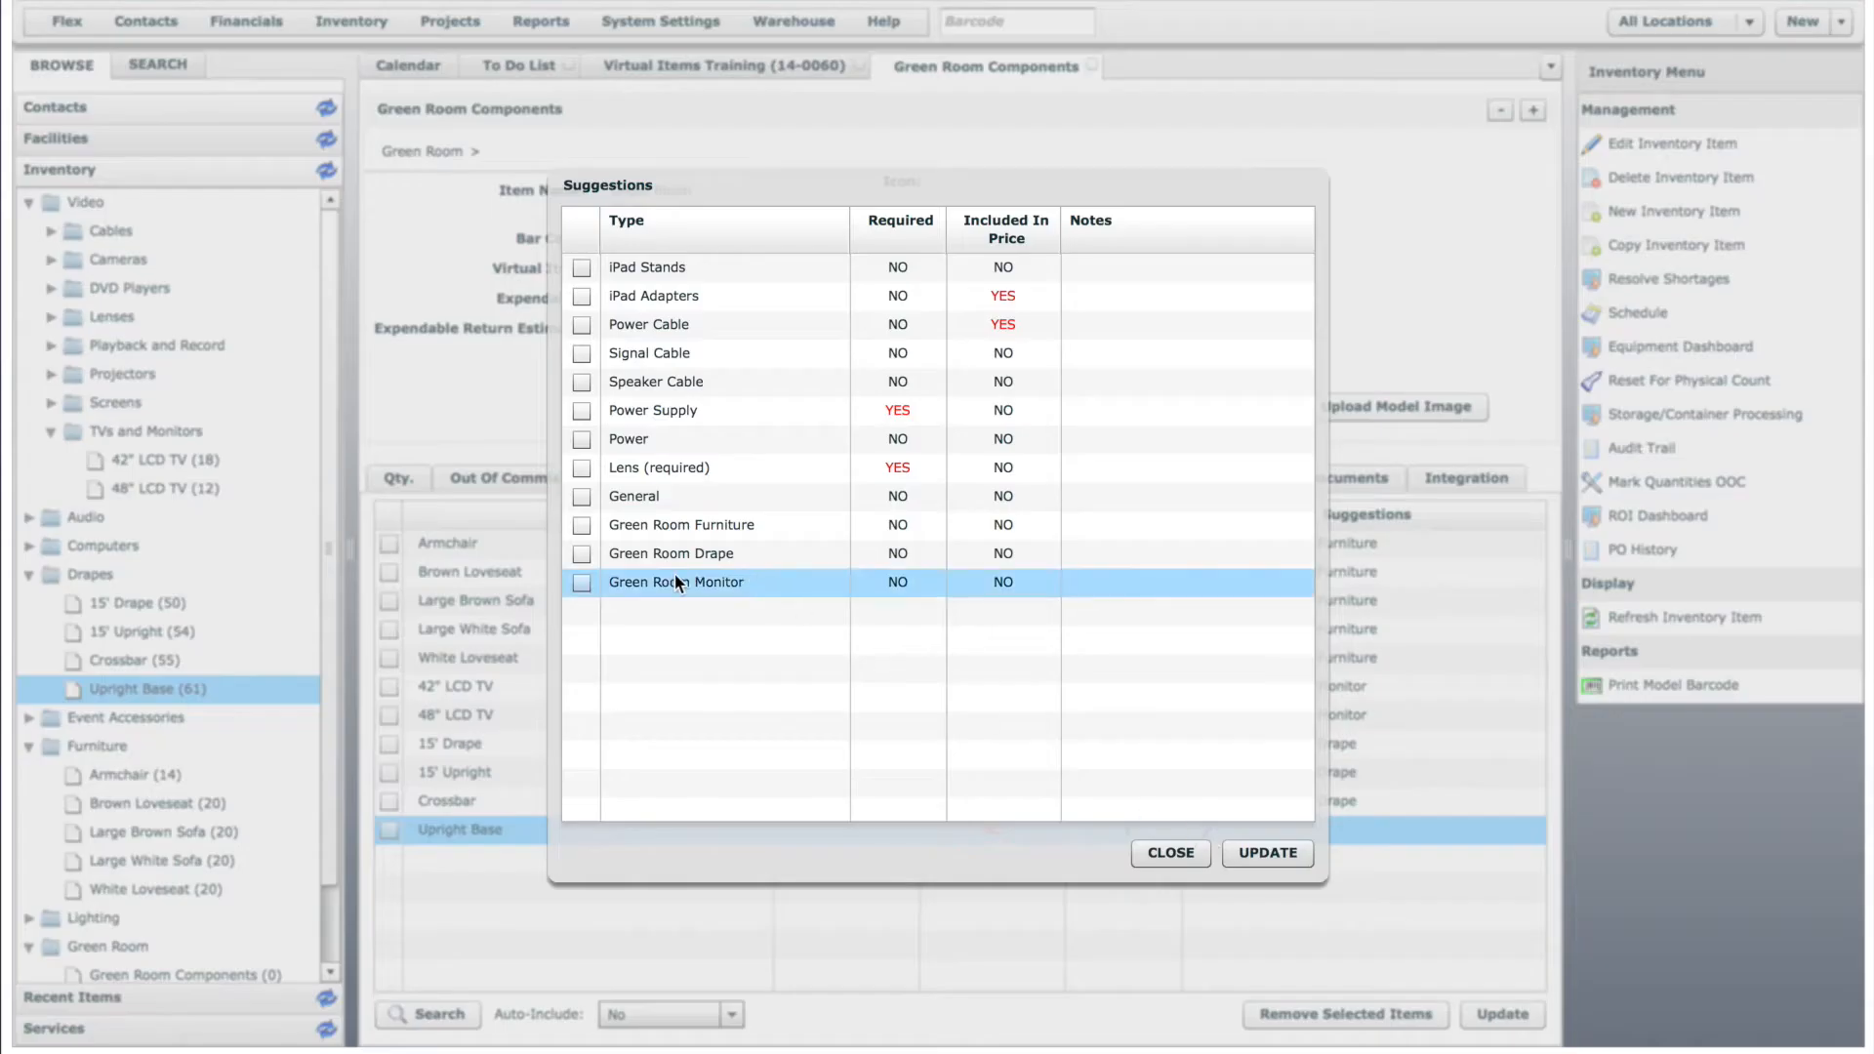
click(582, 554)
click(1253, 853)
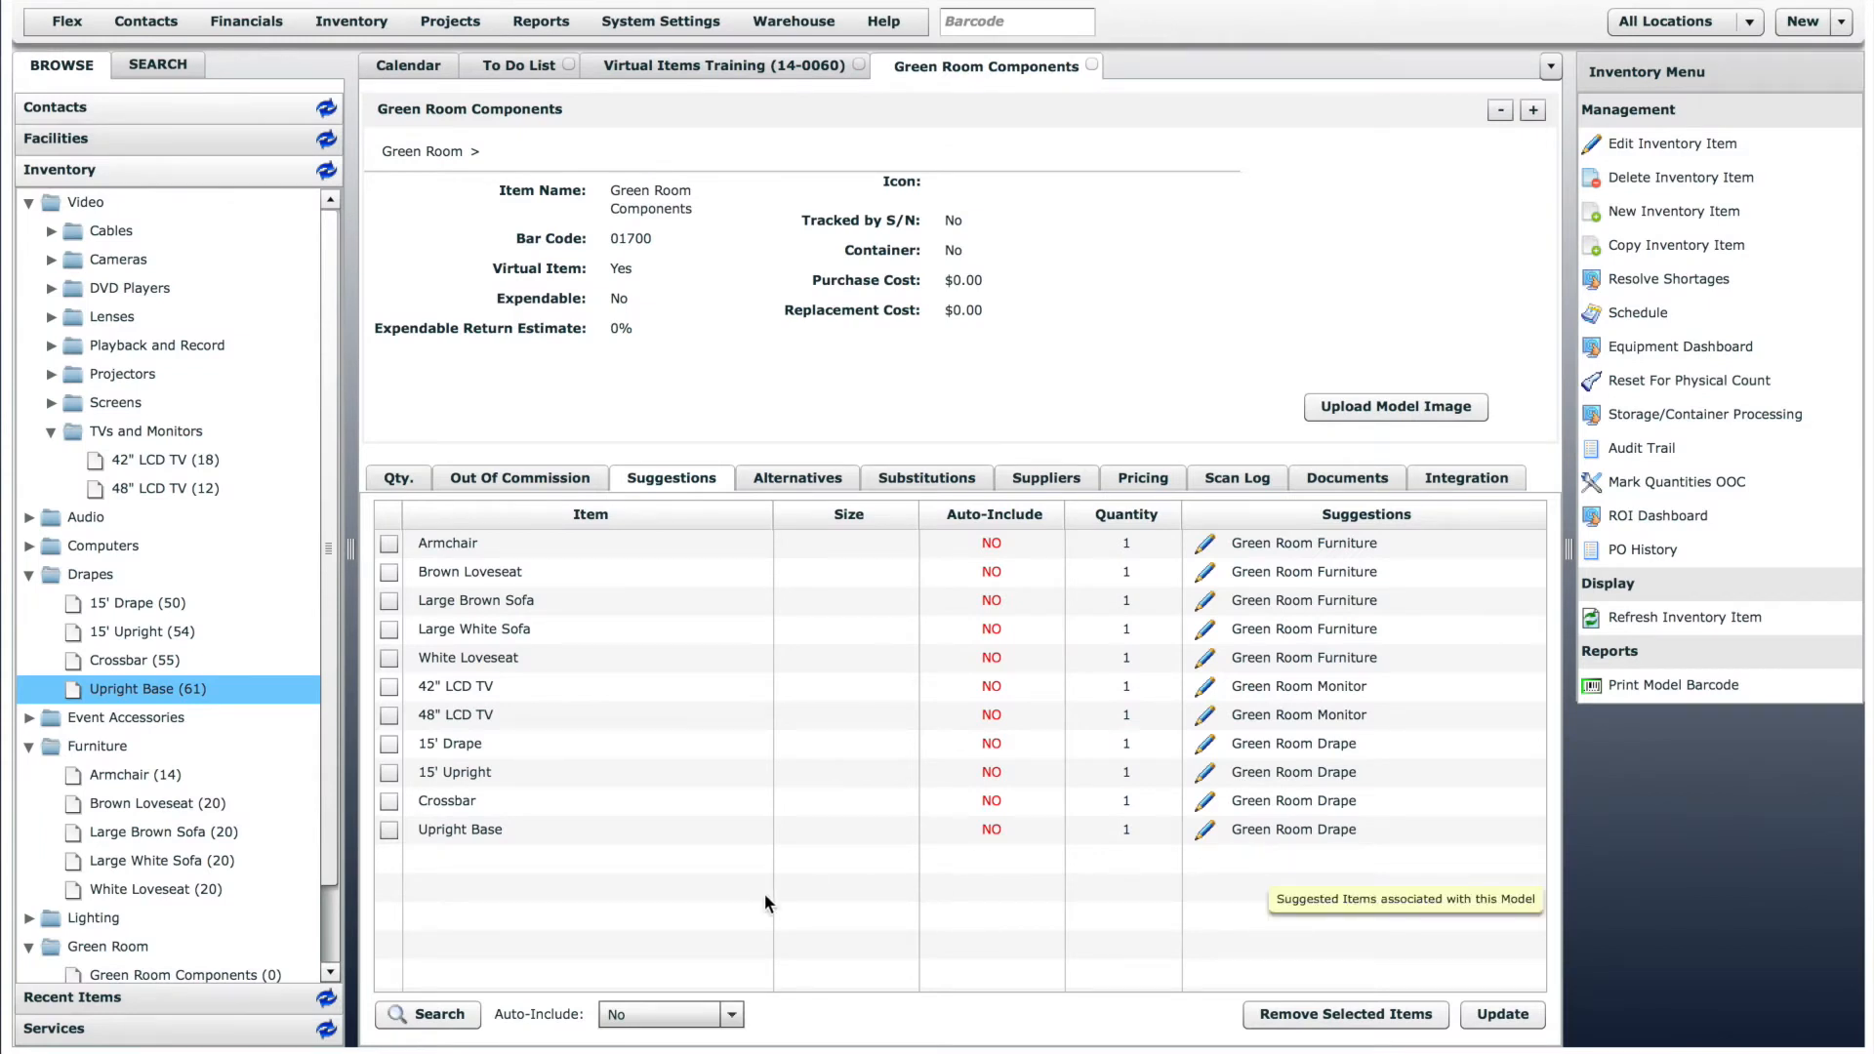
Add Stage Hand from the Labor services group as a suggestion with quantity 2.
click(212, 1030)
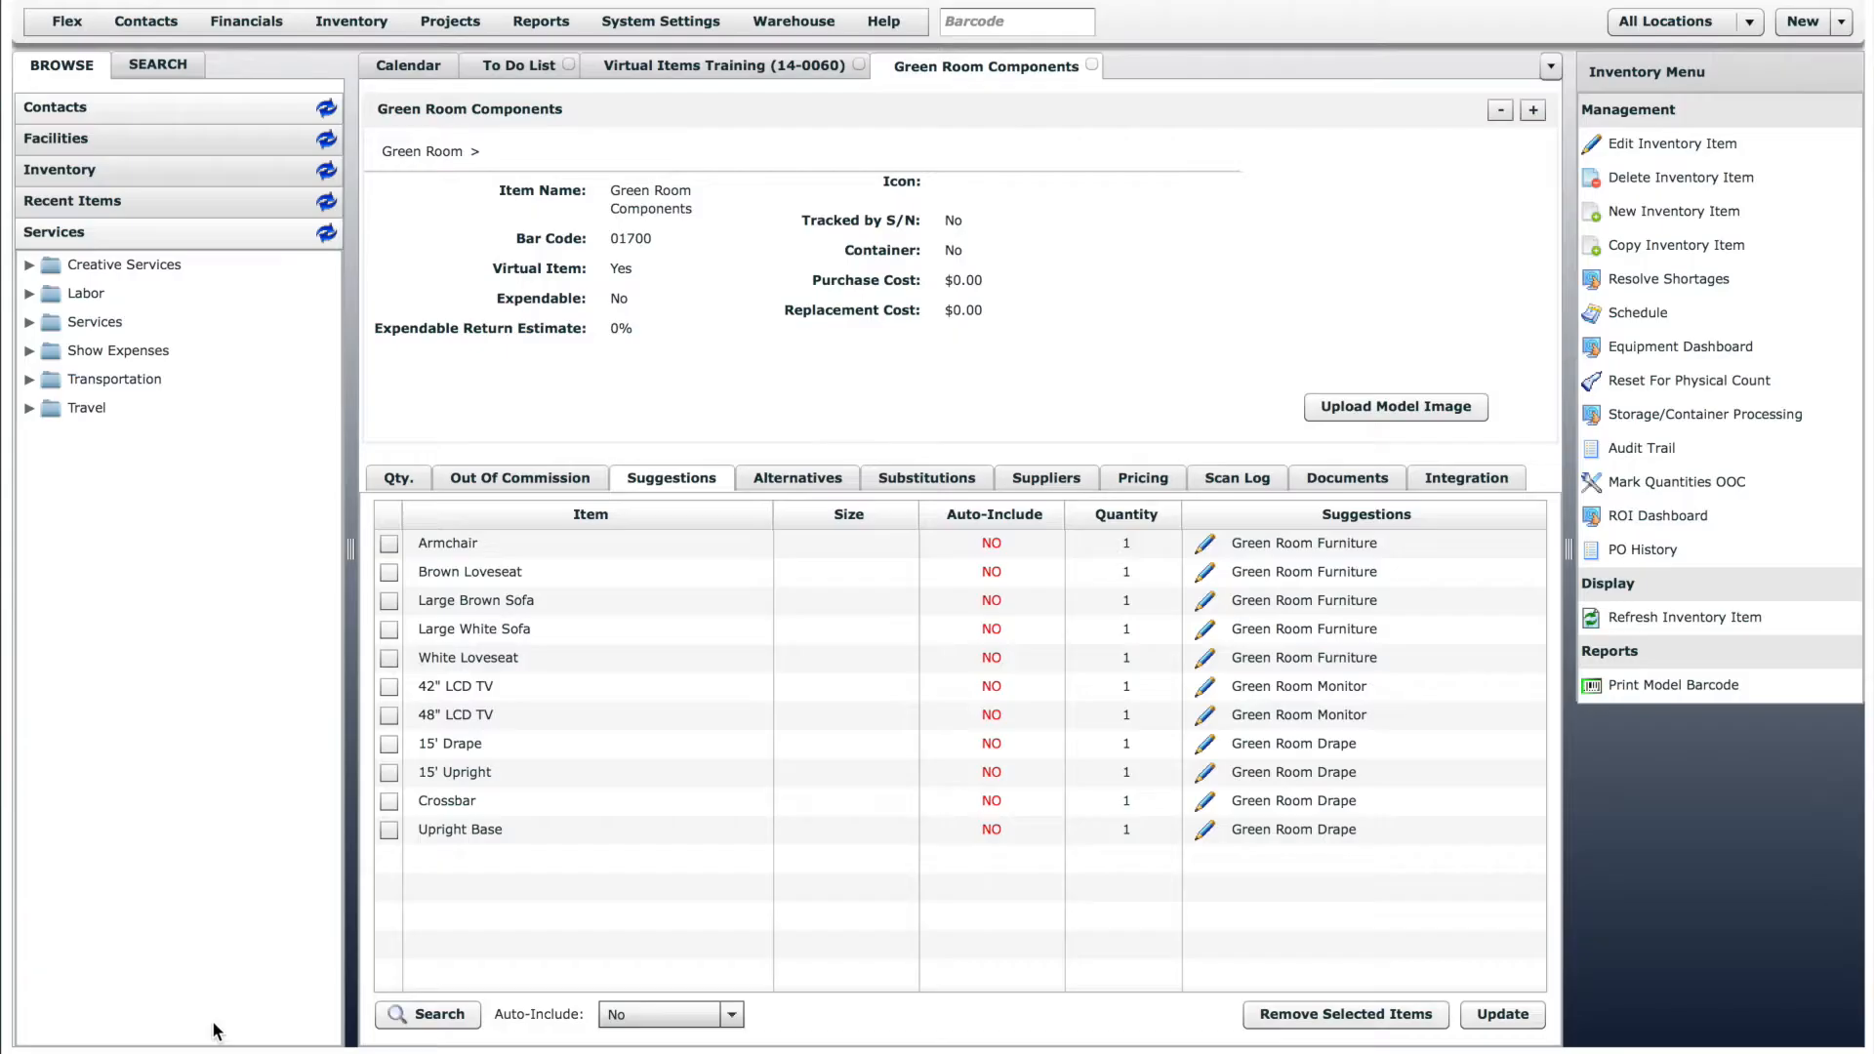
click(30, 292)
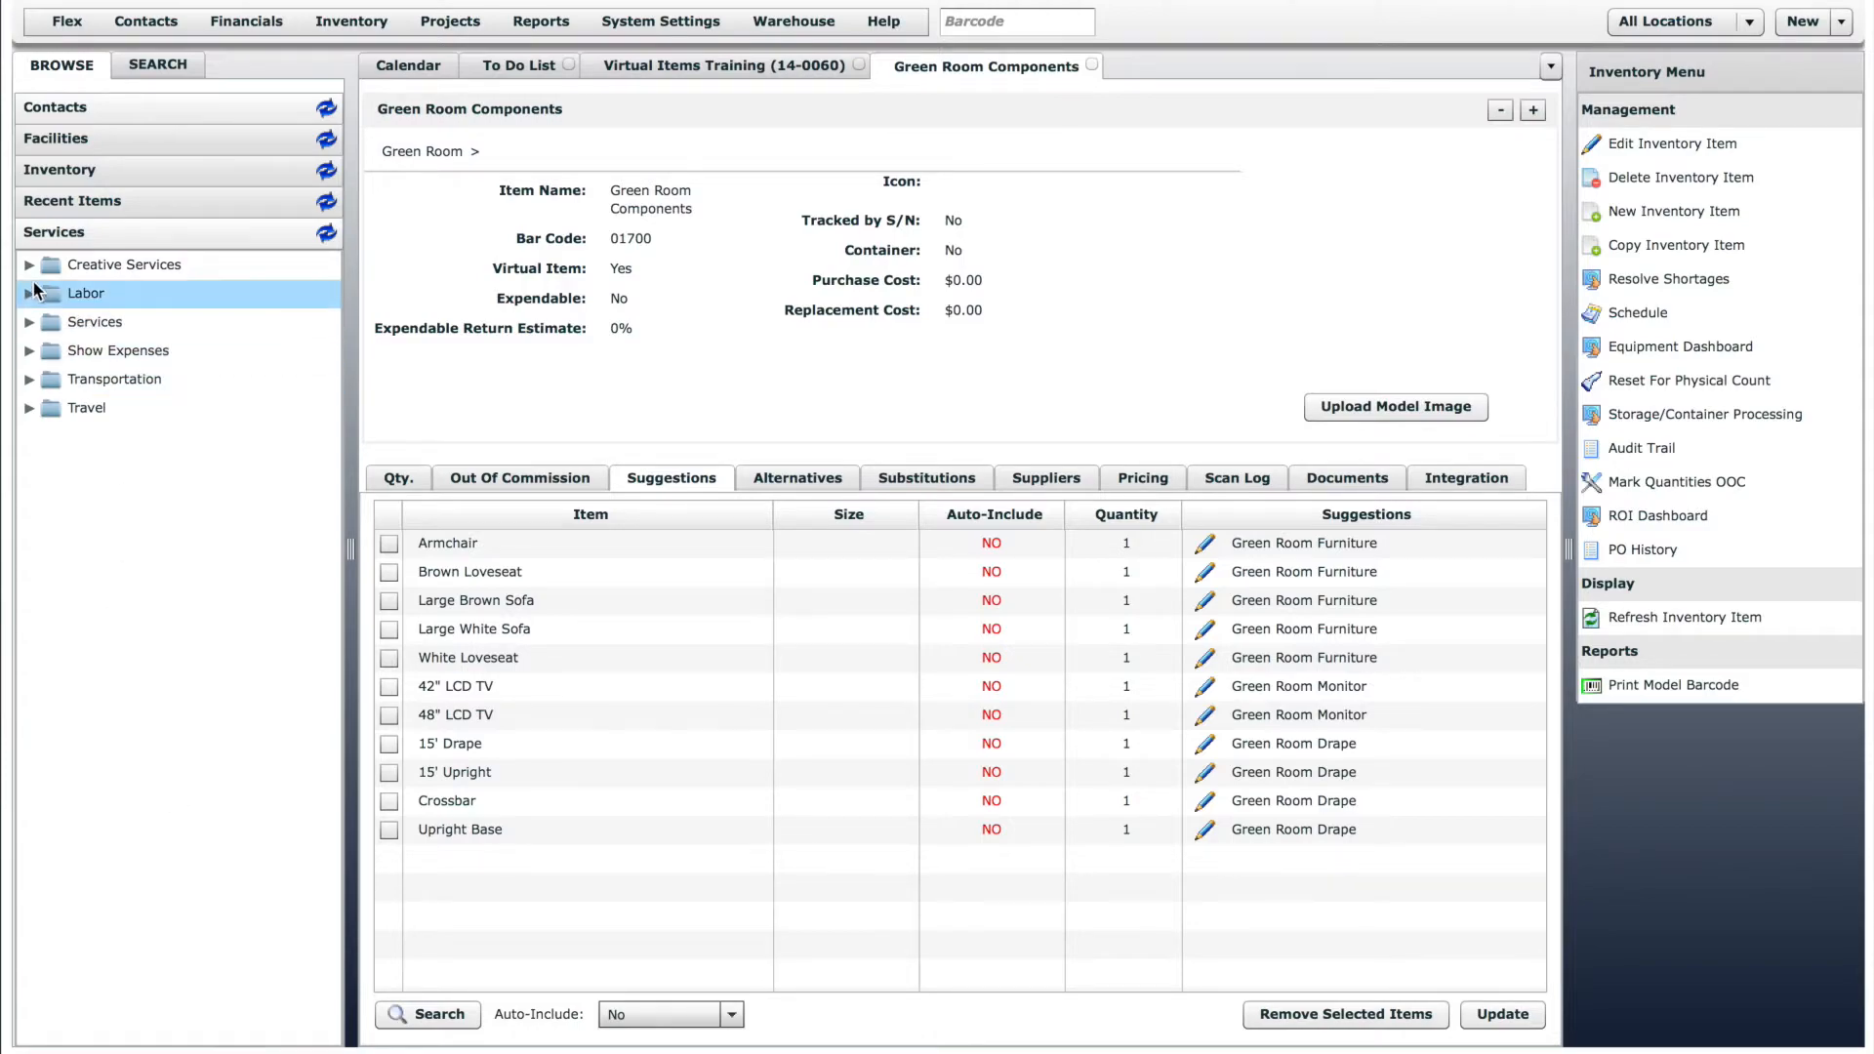
drag(97, 320, 587, 861)
text(2)
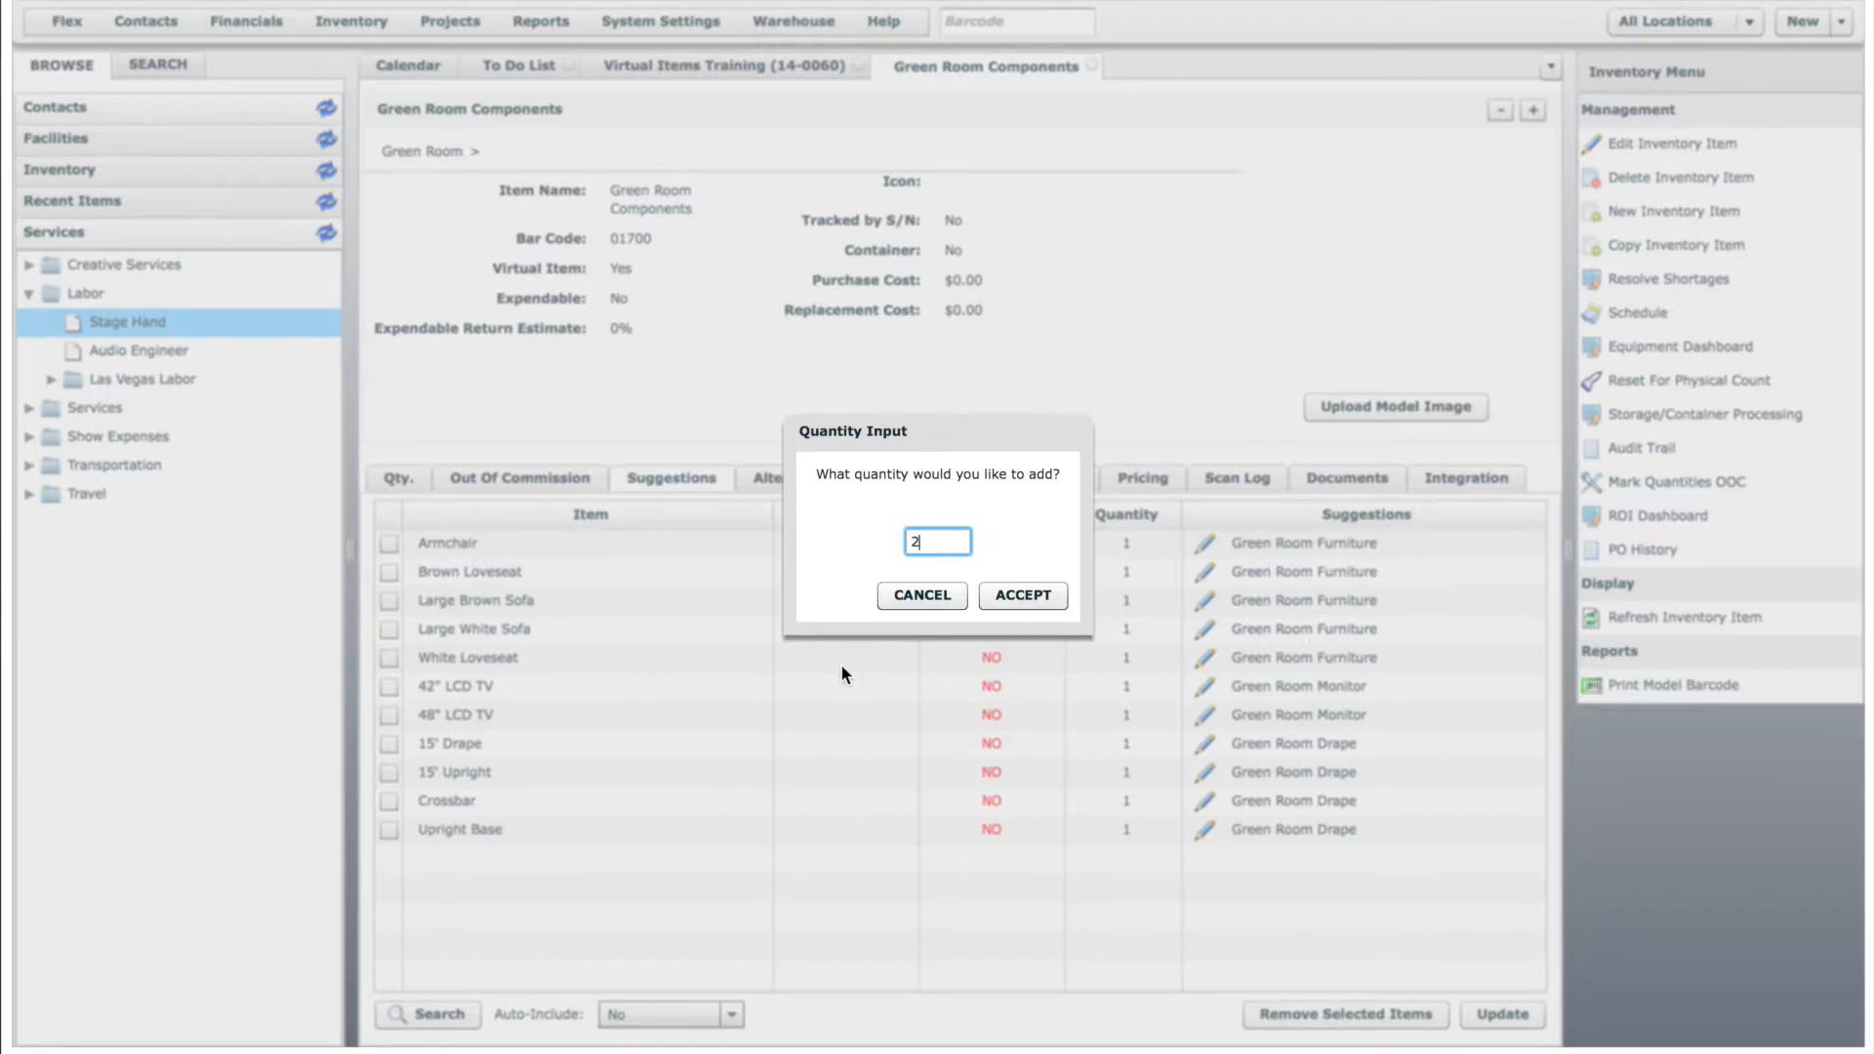
click(1028, 599)
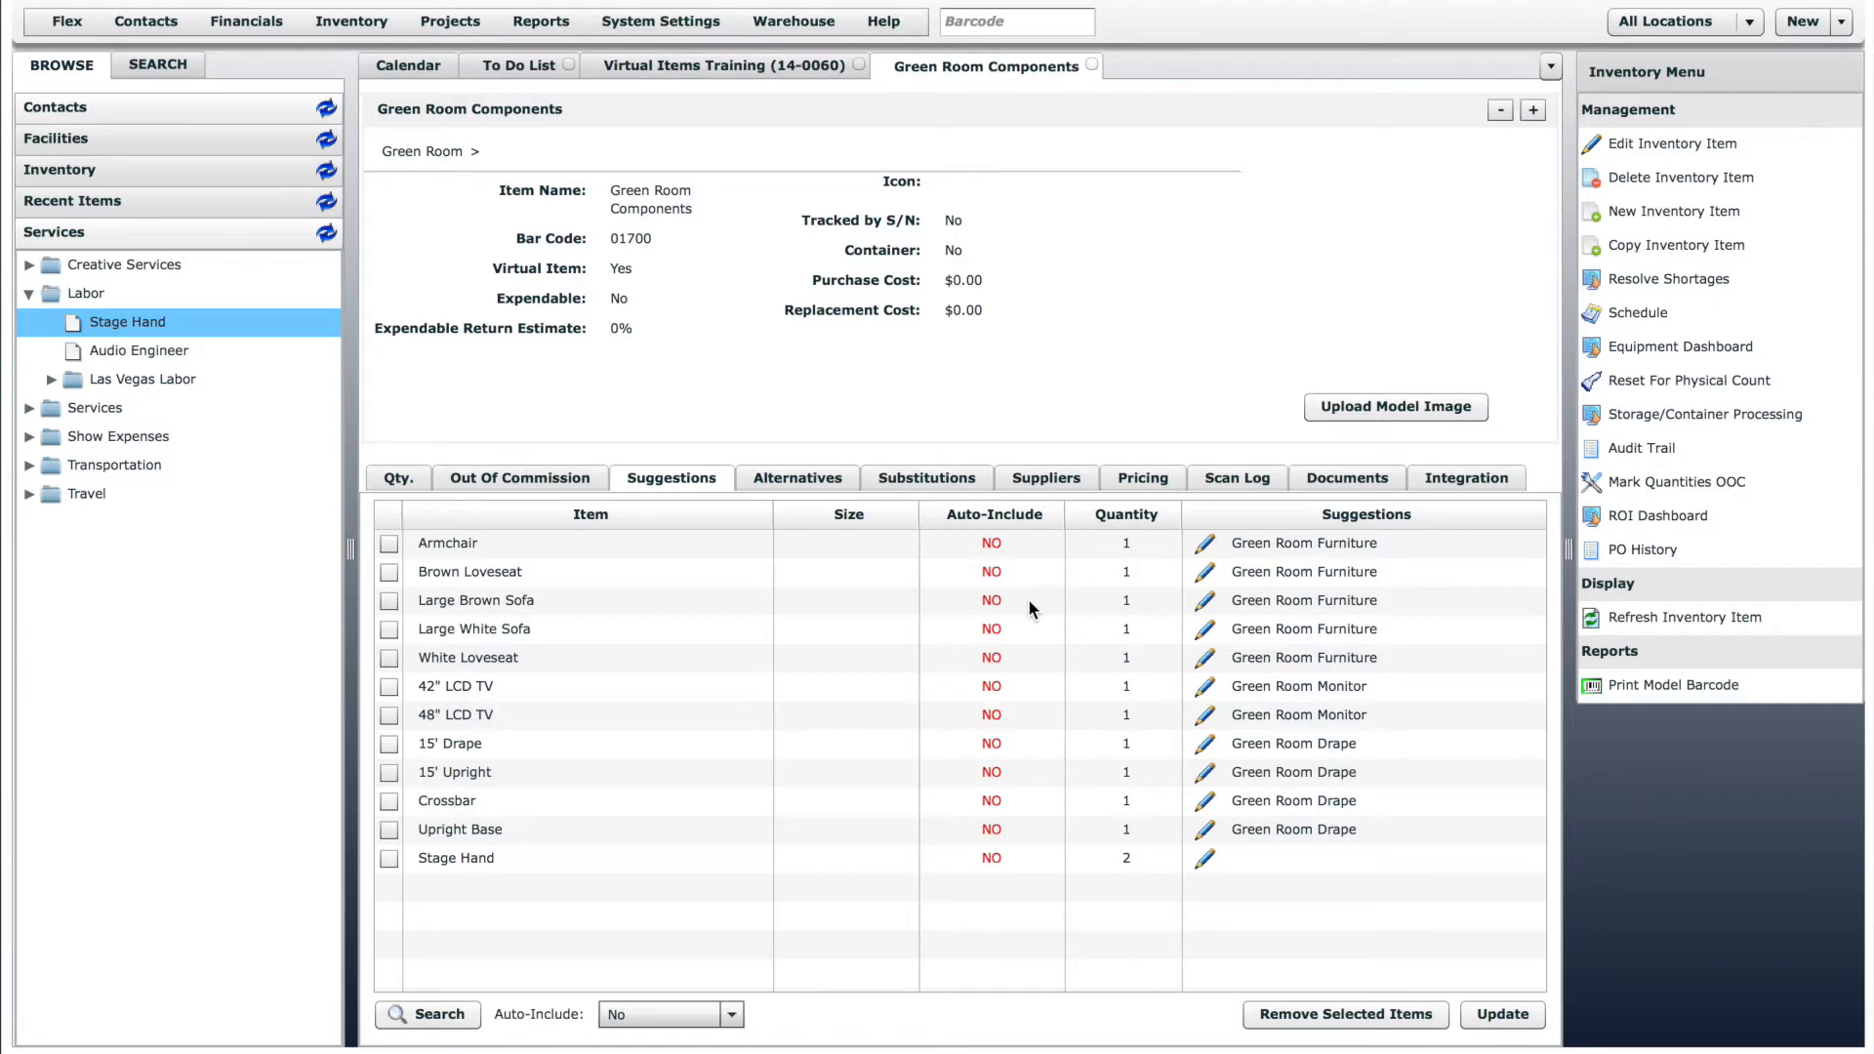
Assign the General suggestion type to the Stage Hand.
click(1204, 858)
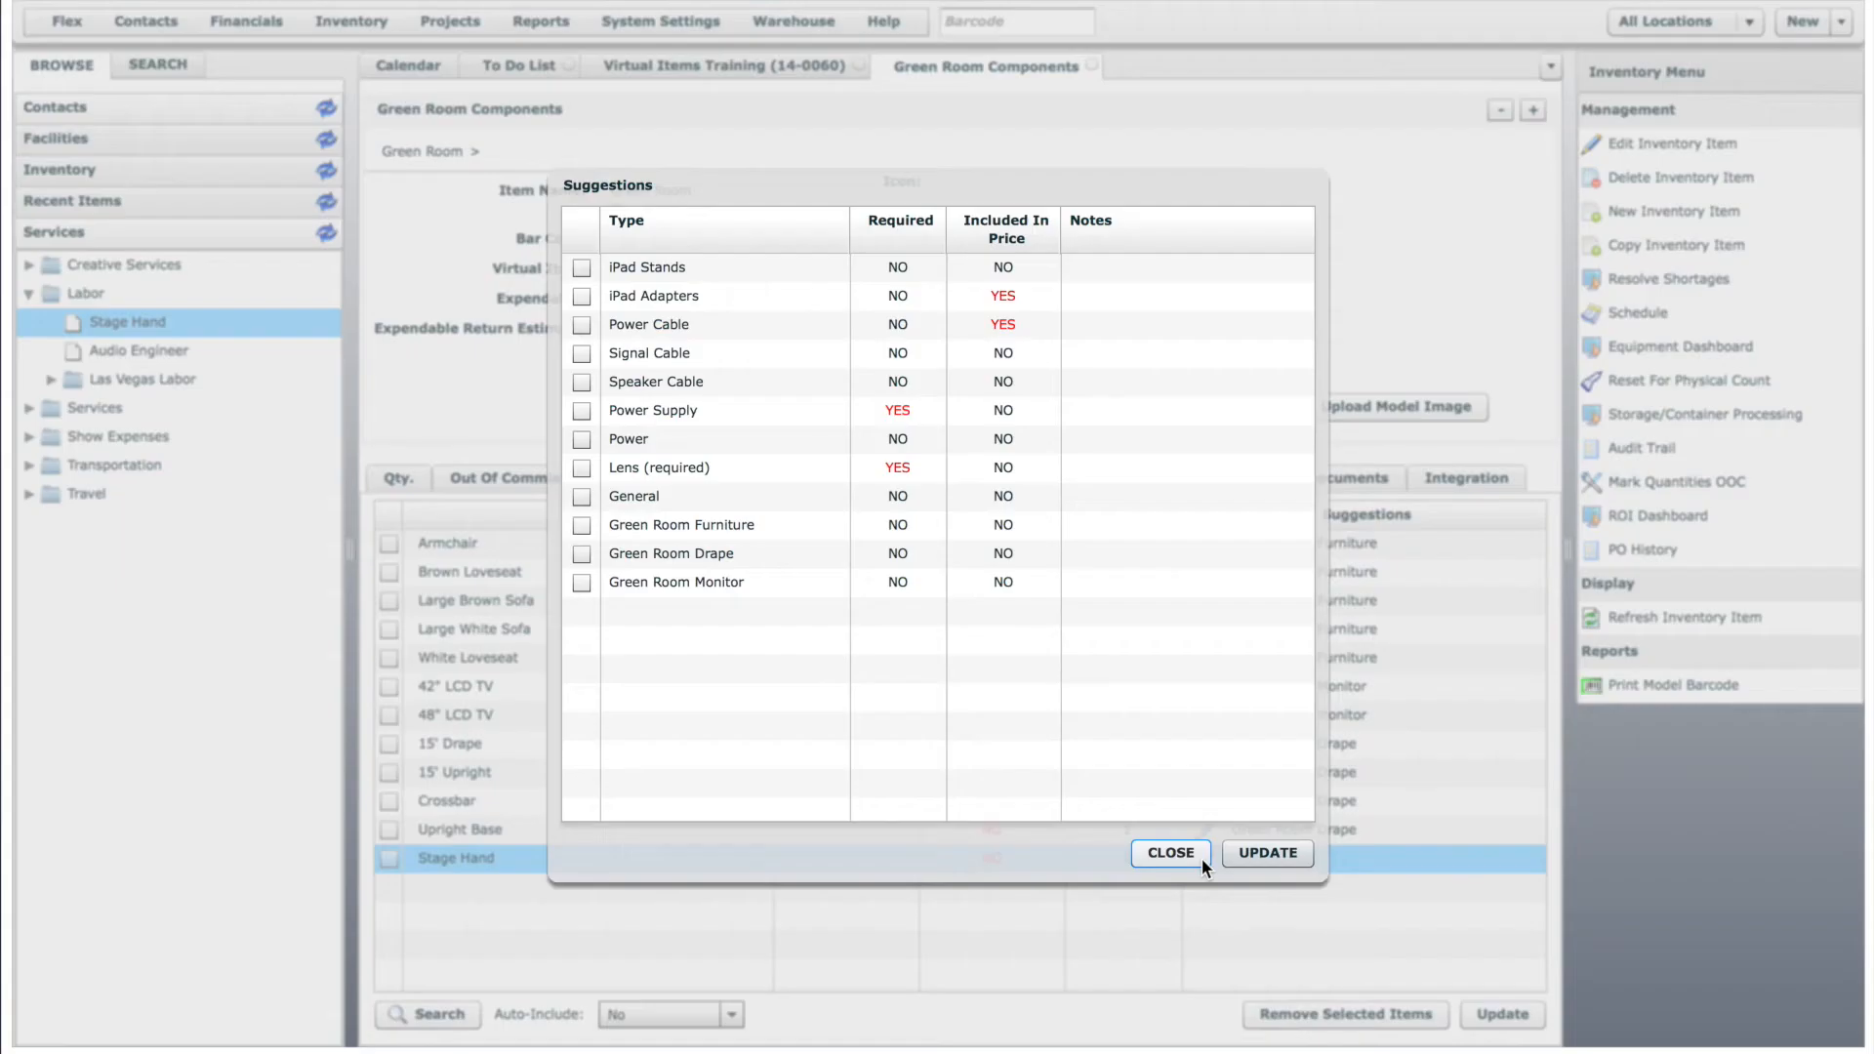
click(581, 498)
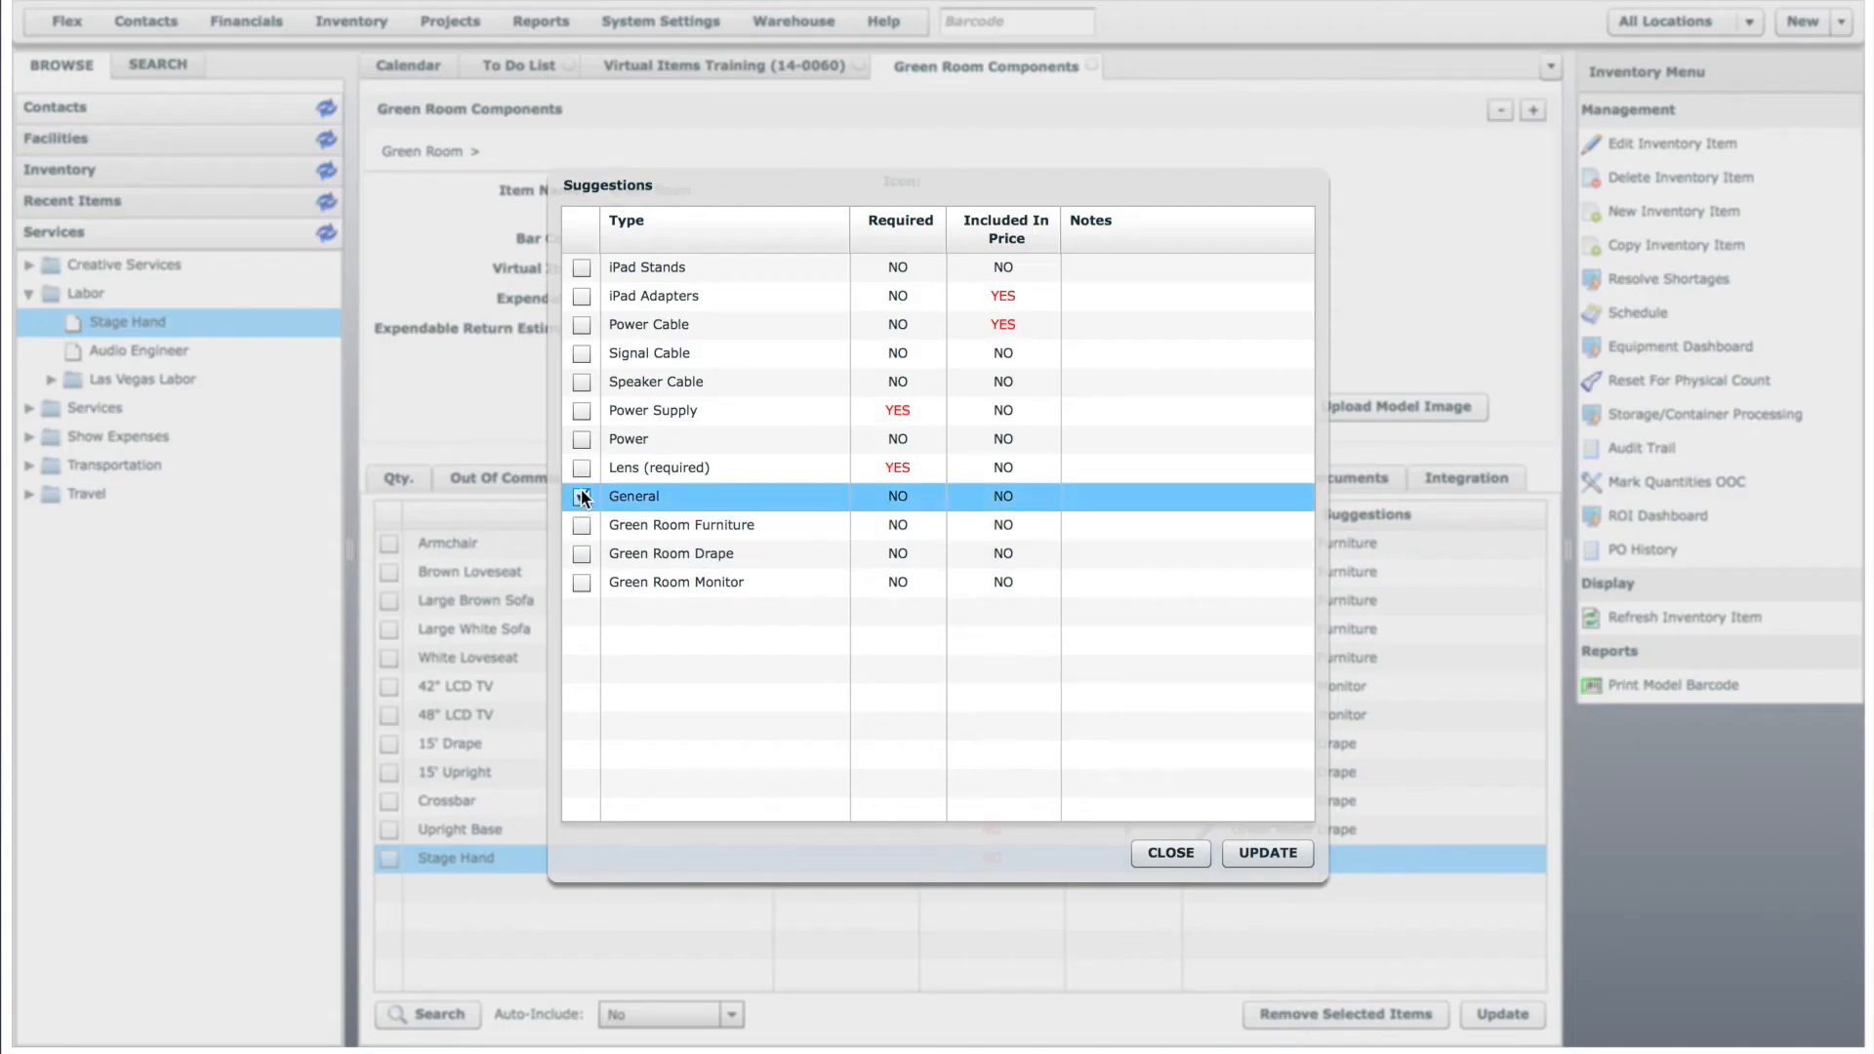
click(1301, 851)
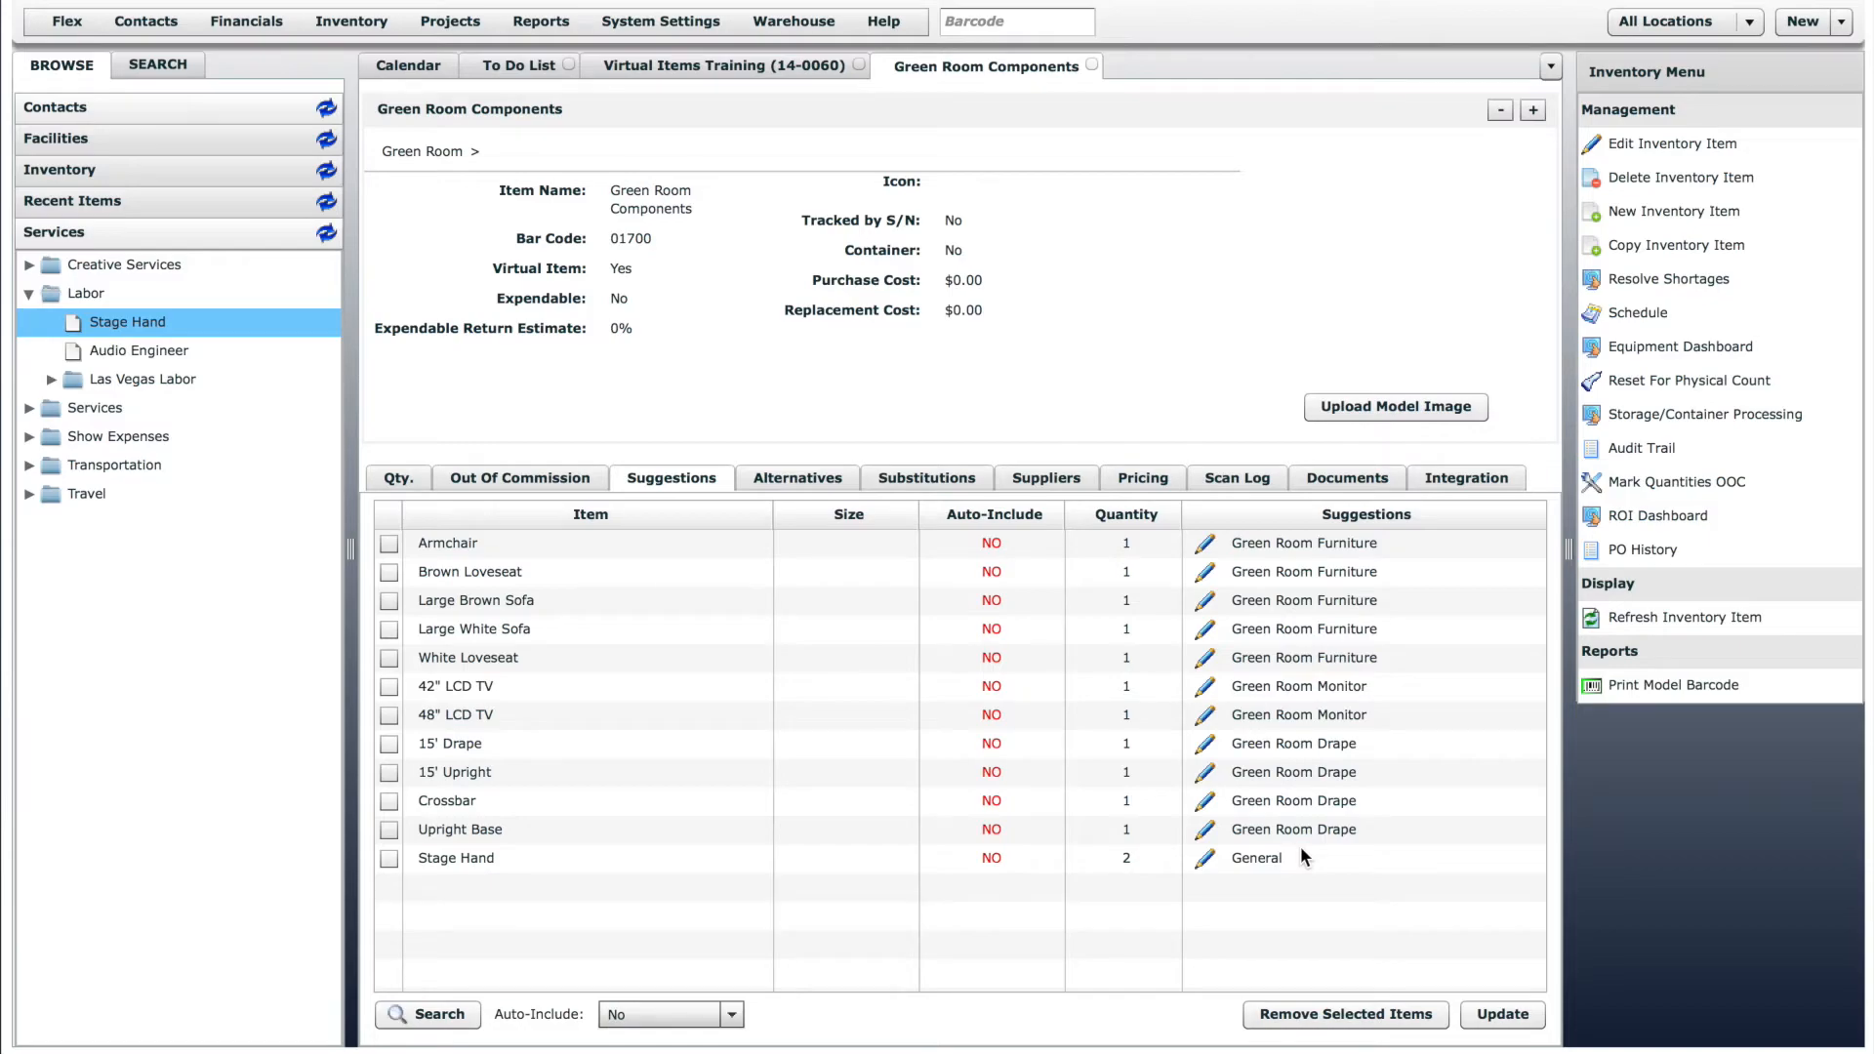
Add Green Room Components from the Green Room inventory group to the Virtual Items Training quote with quantity 1.
click(761, 68)
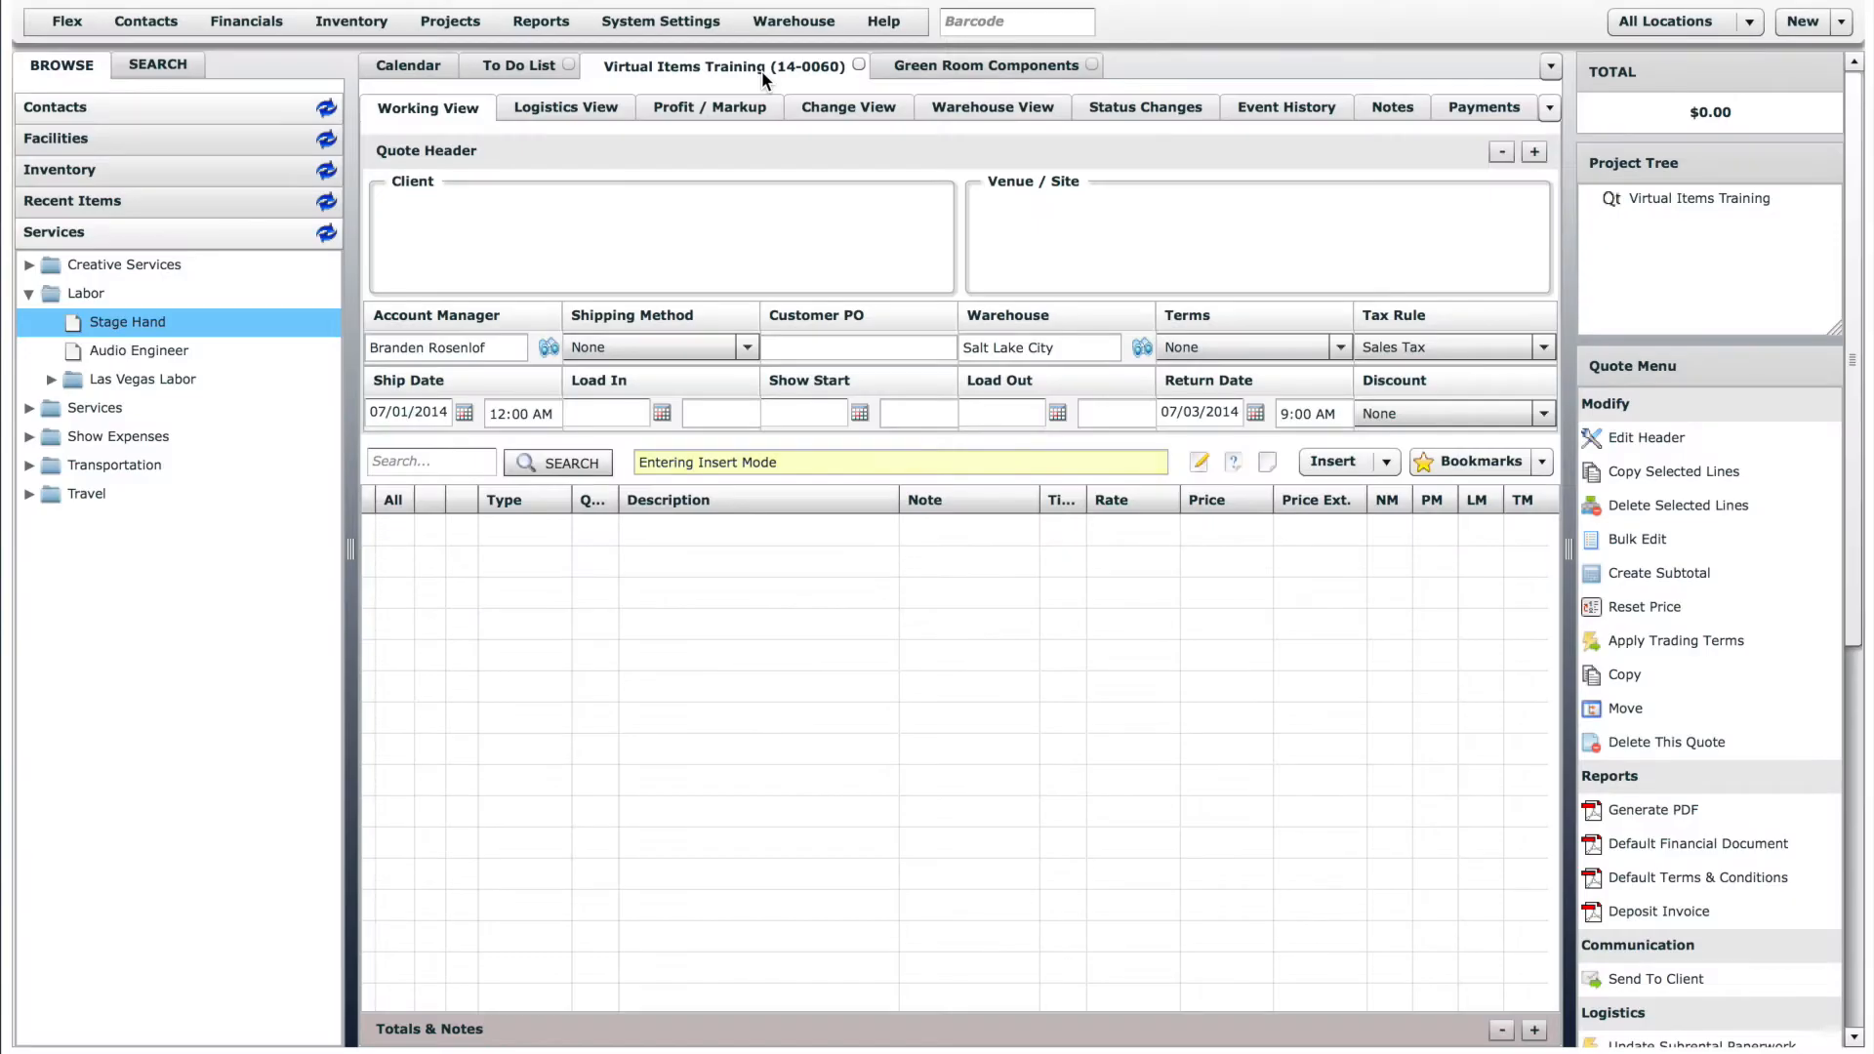
click(260, 169)
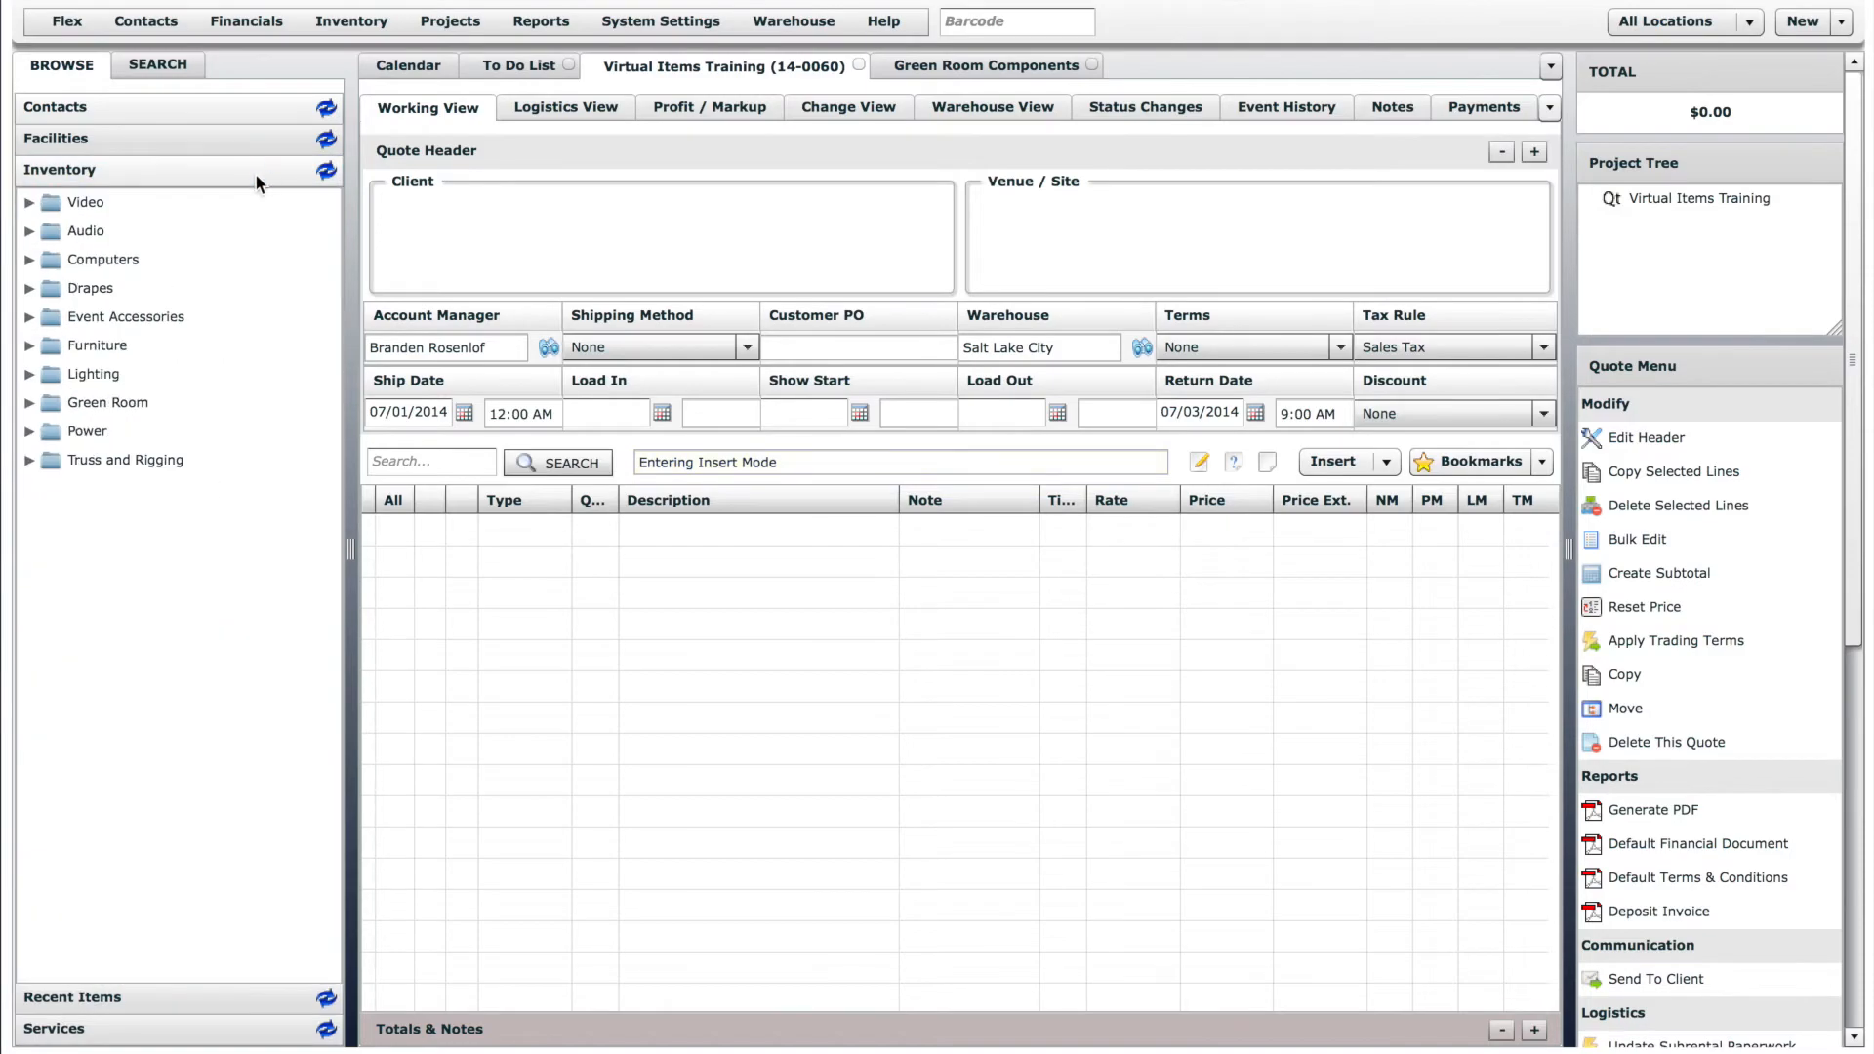
click(29, 403)
drag(129, 430, 554, 586)
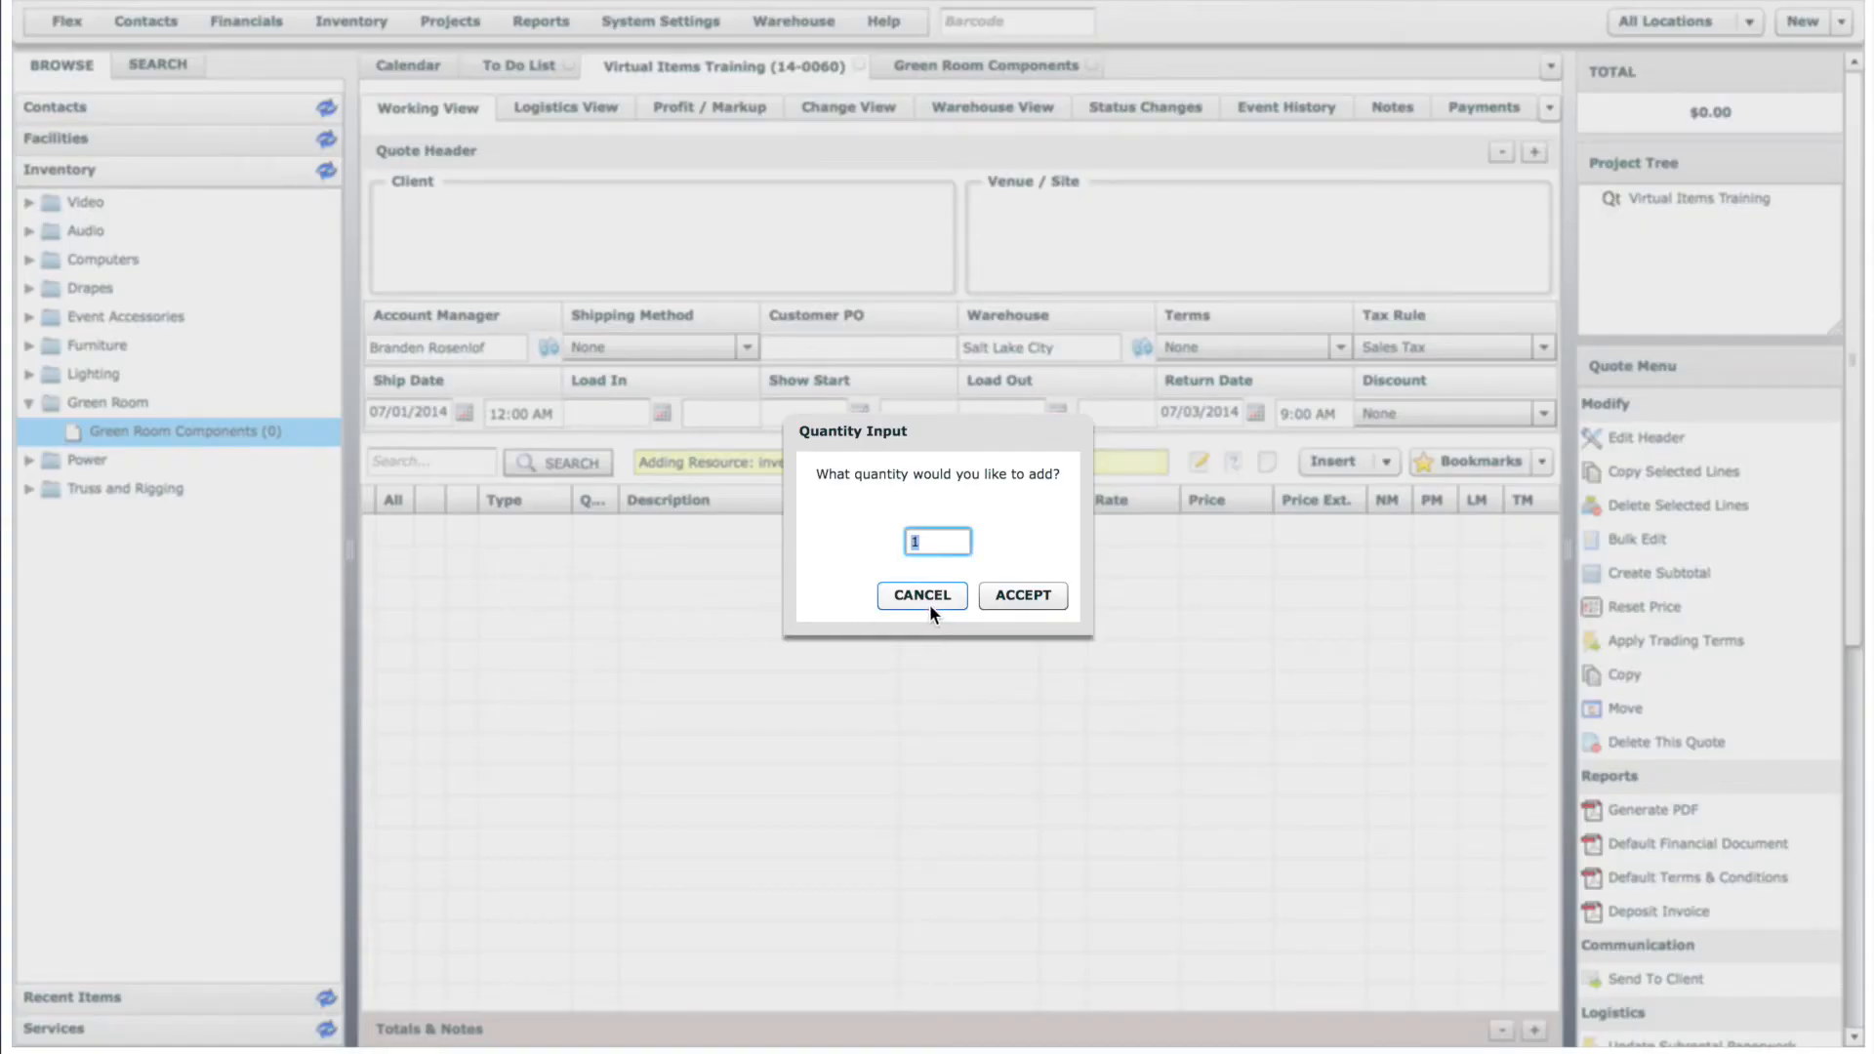
click(1023, 595)
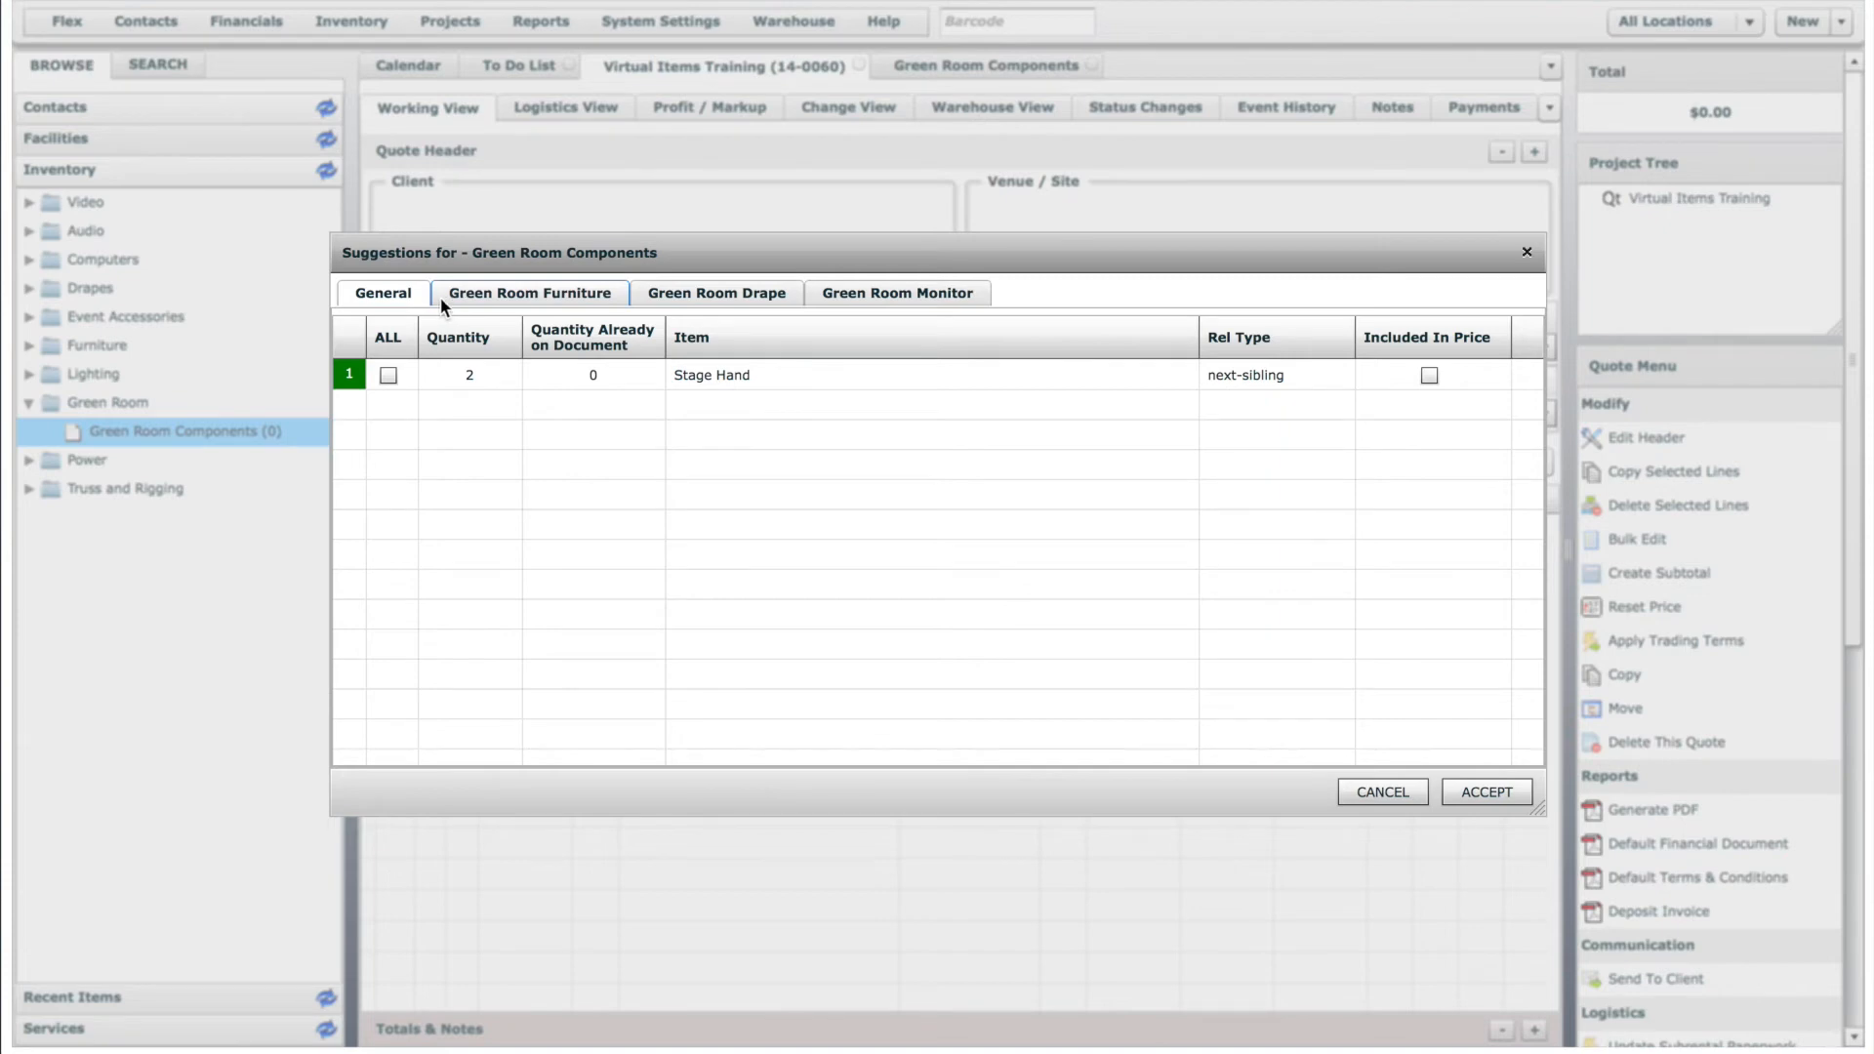
Select the Stage Hand under General, plus the Armchair, Brown Loveseat and Large Brown Sofa under Green Room Furniture.
click(389, 375)
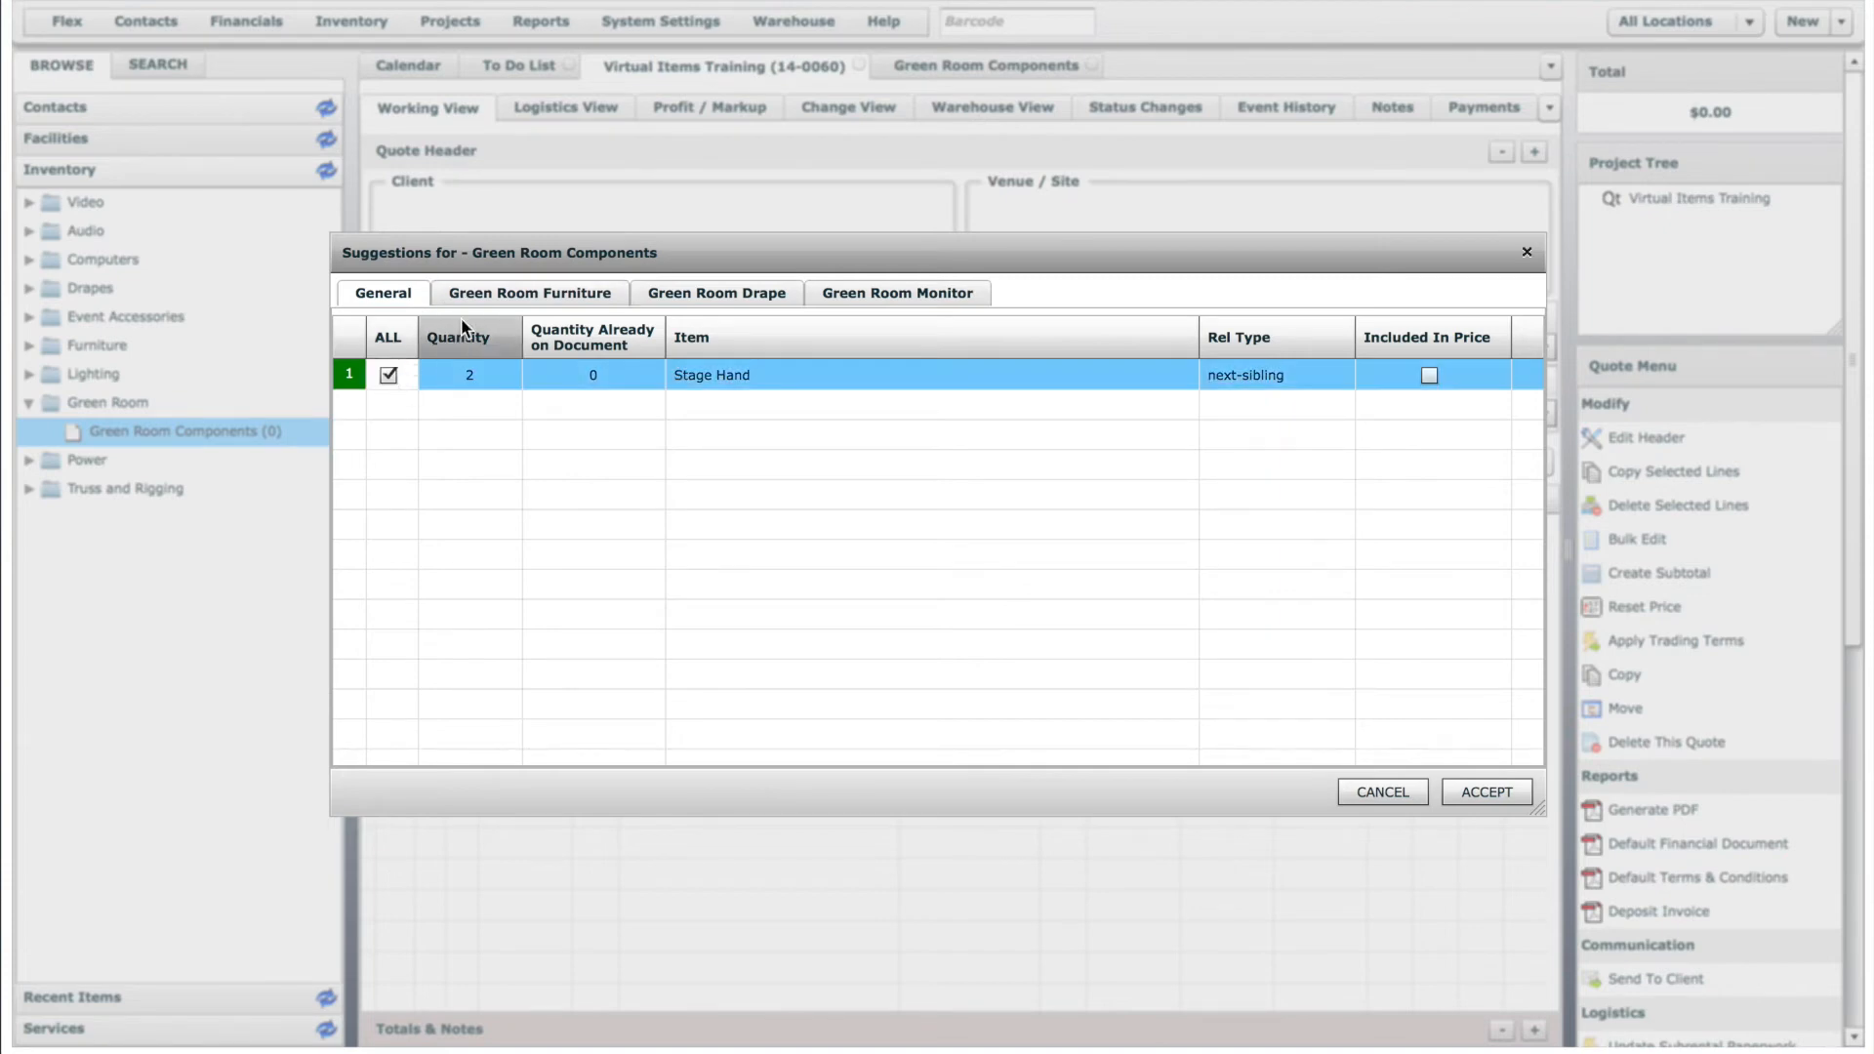
click(509, 293)
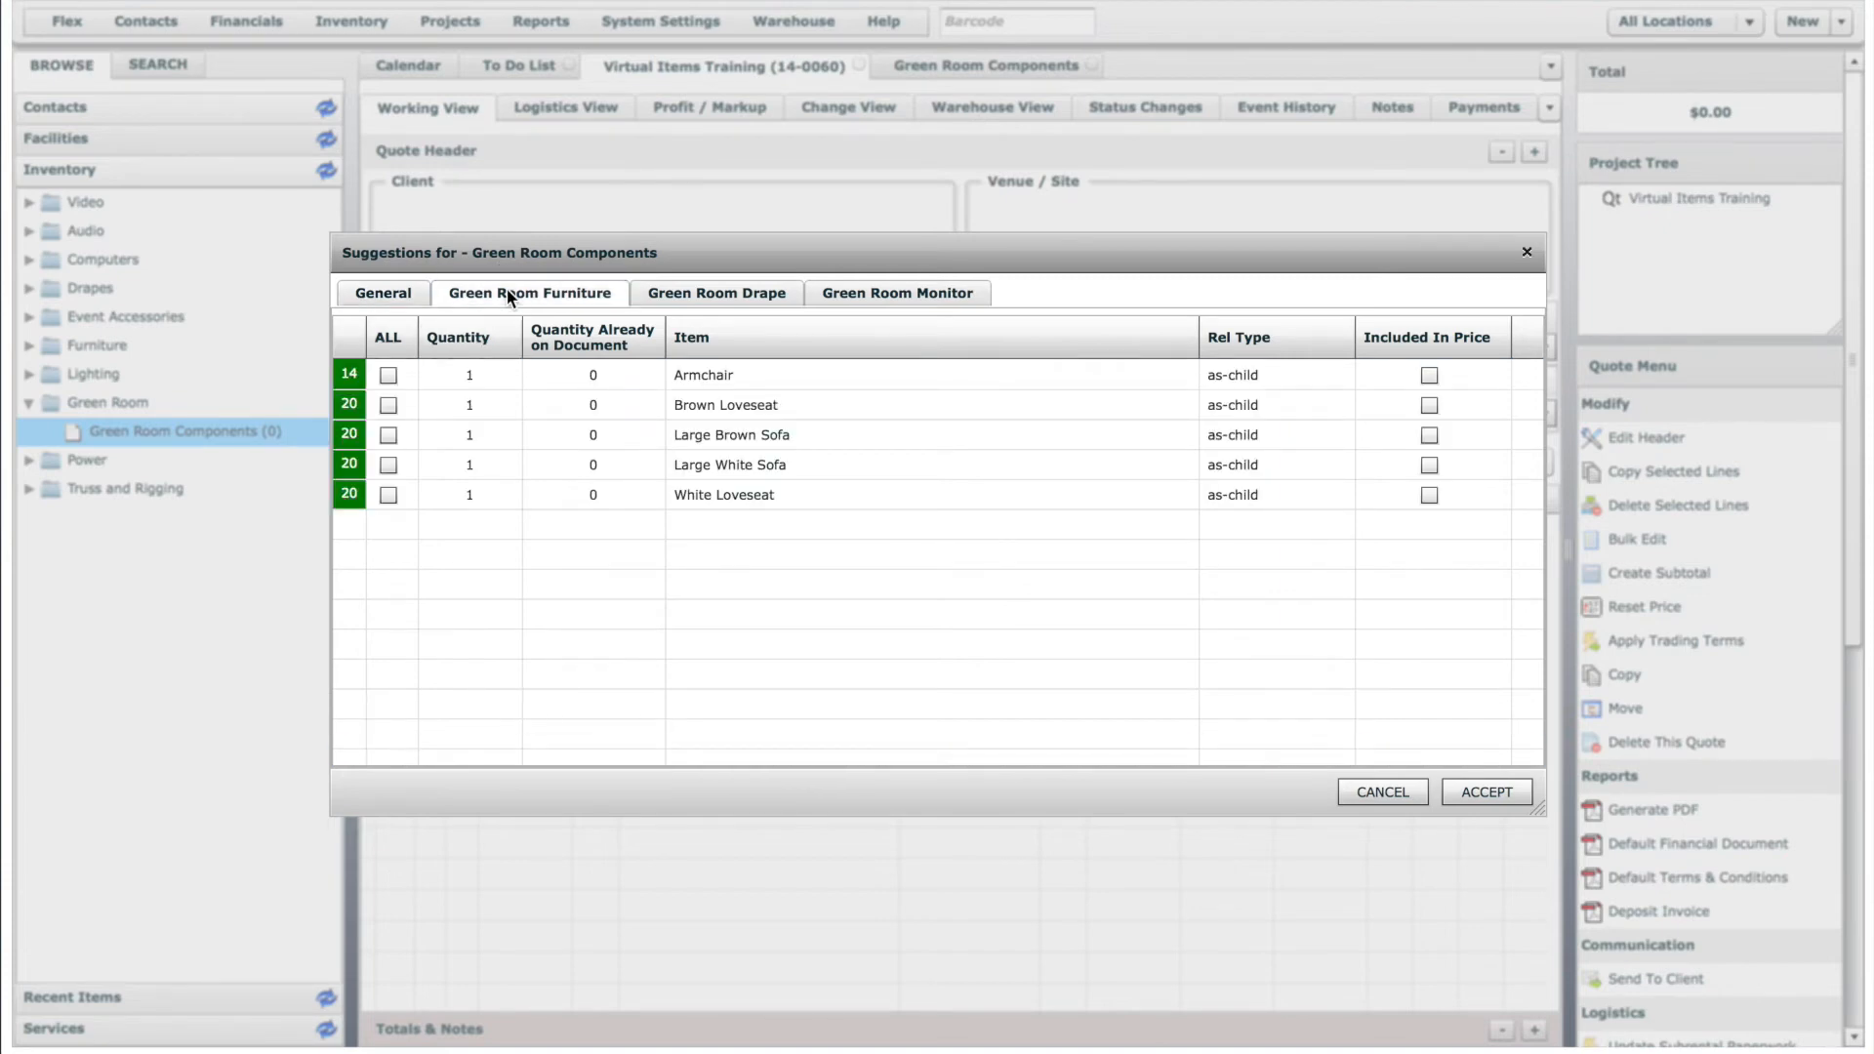
click(389, 405)
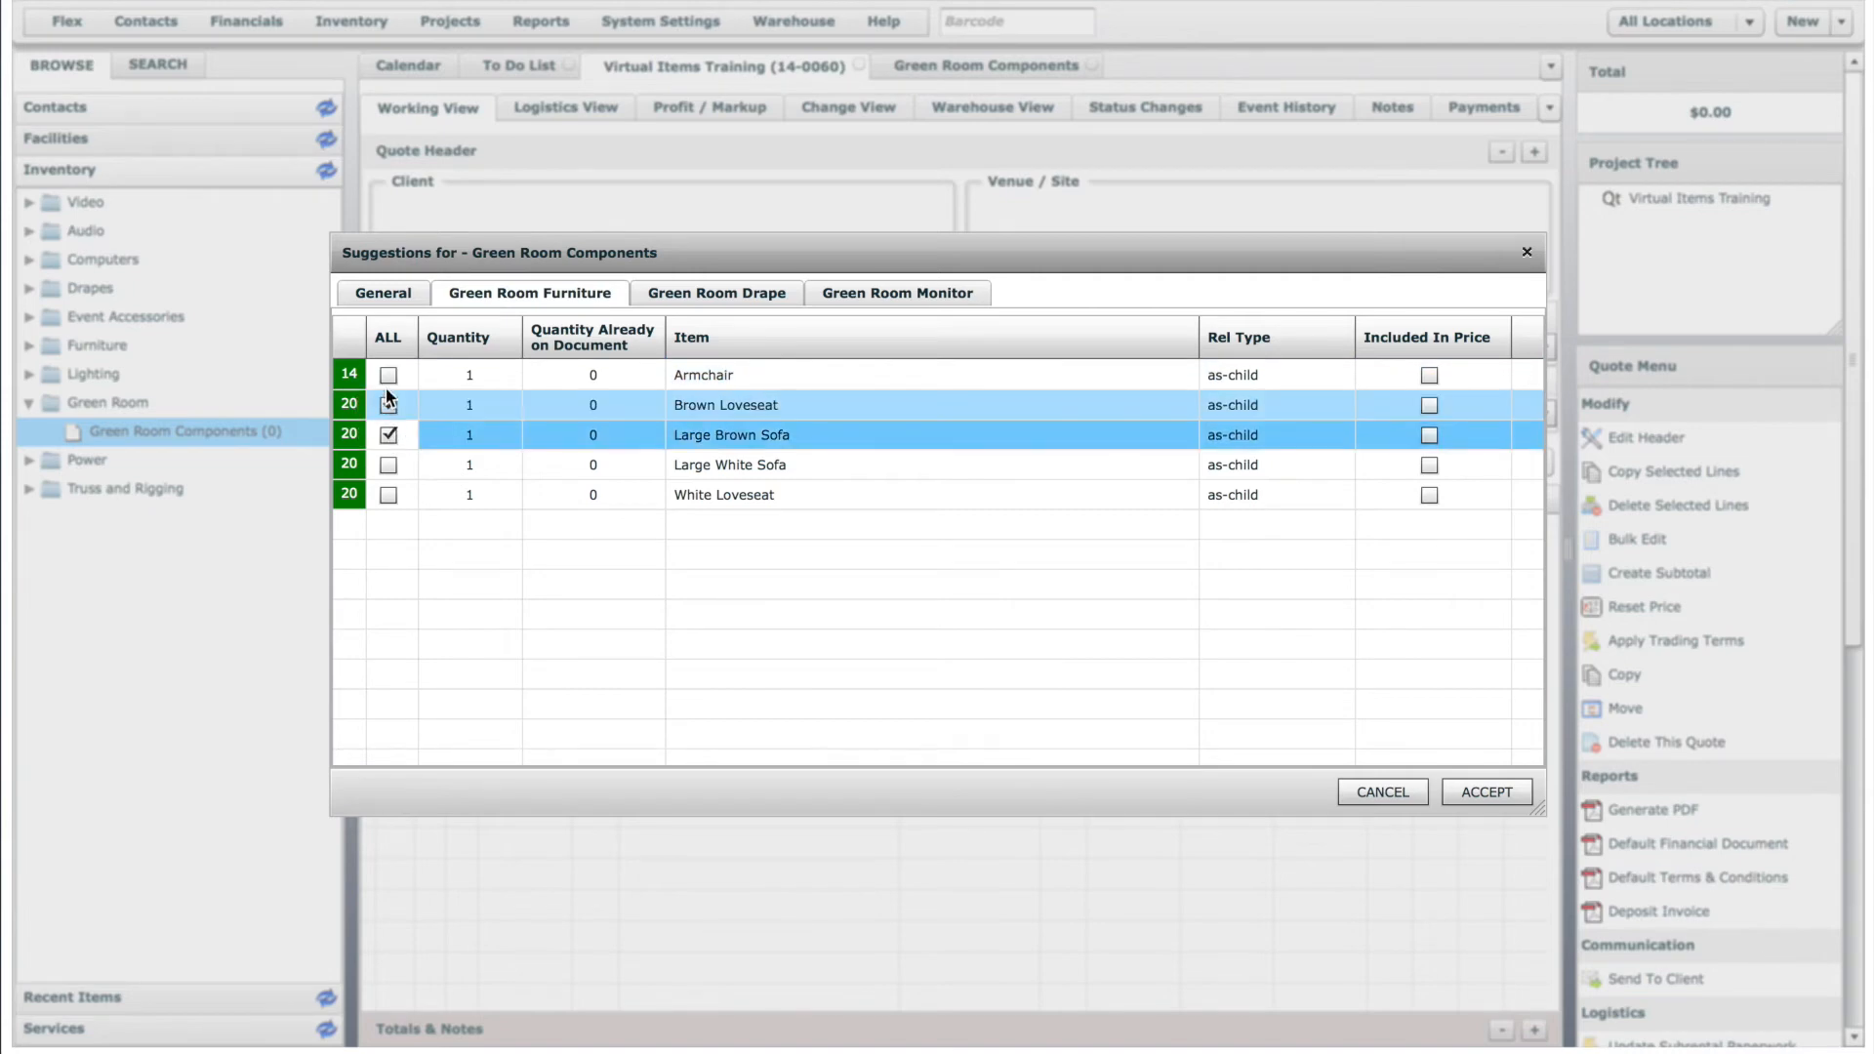
click(388, 374)
Select all Green Room Drape suggestions with quantities 4 for 15' Drape, 15' Upright and Upright Base, and 3 for Crossbar.
click(719, 295)
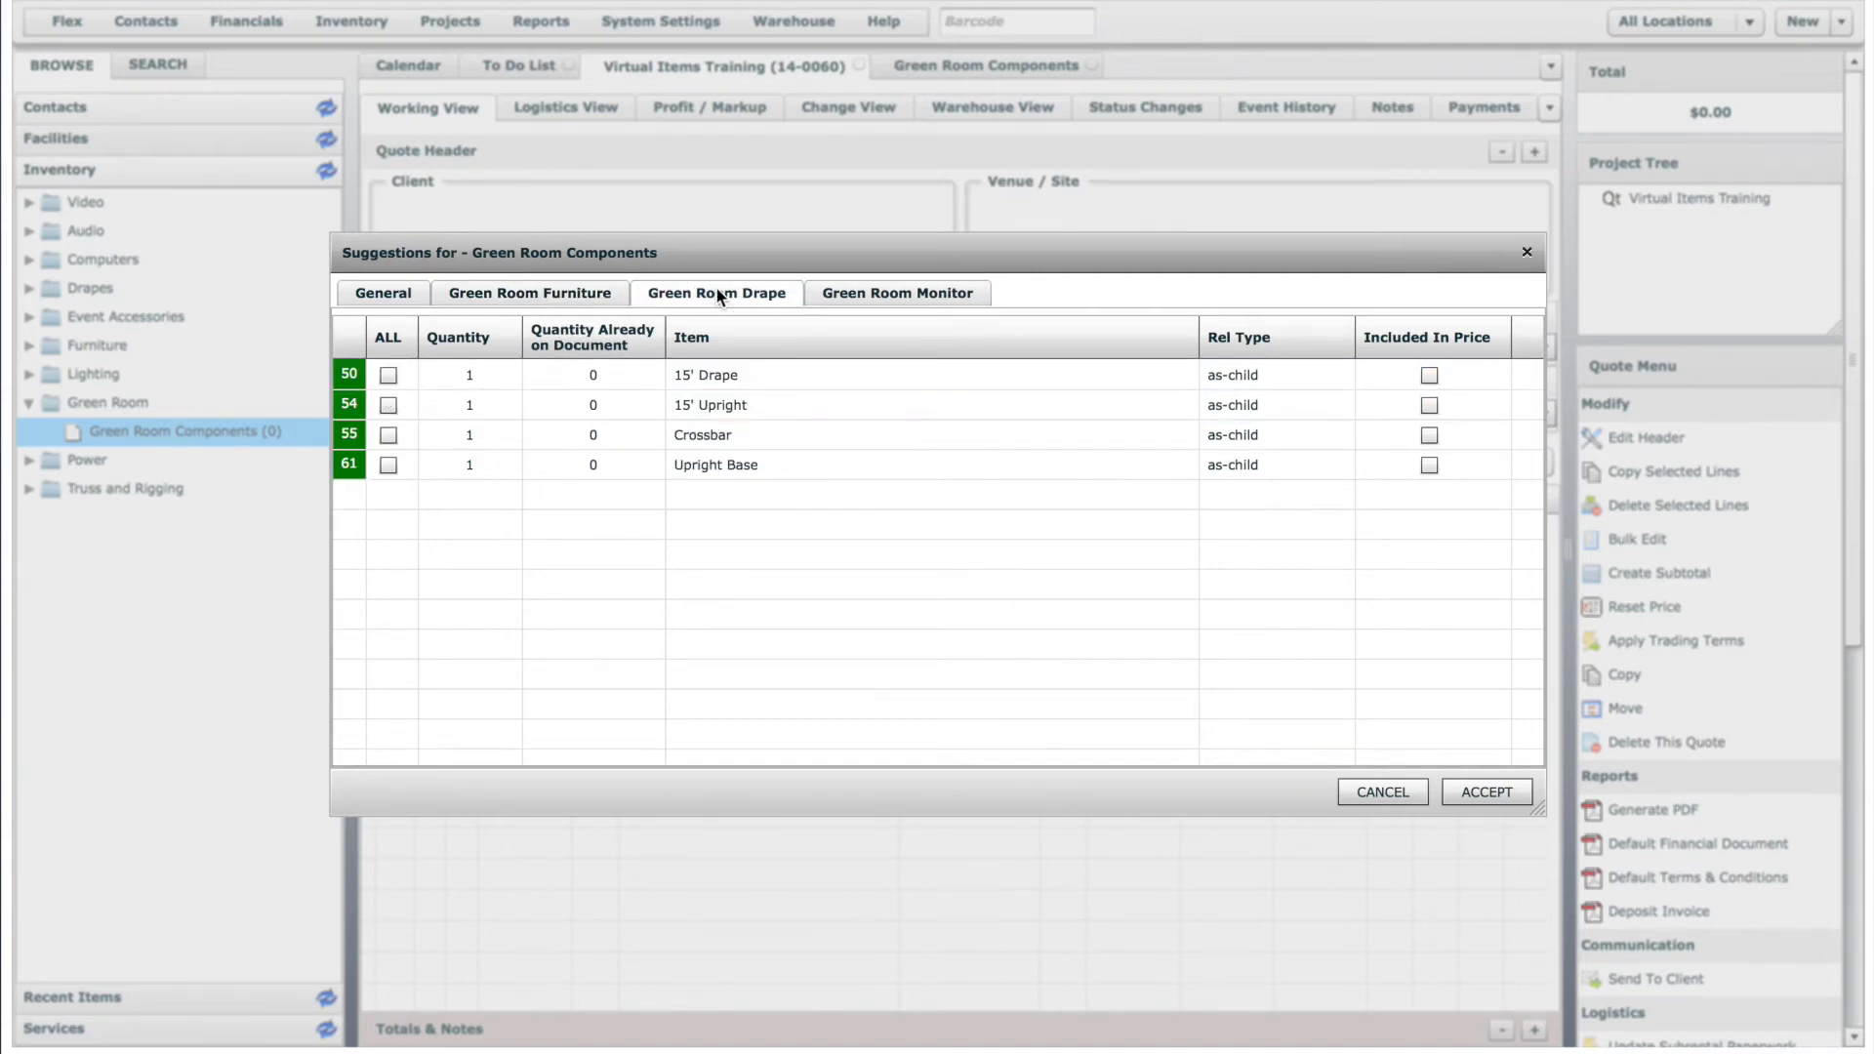
click(387, 376)
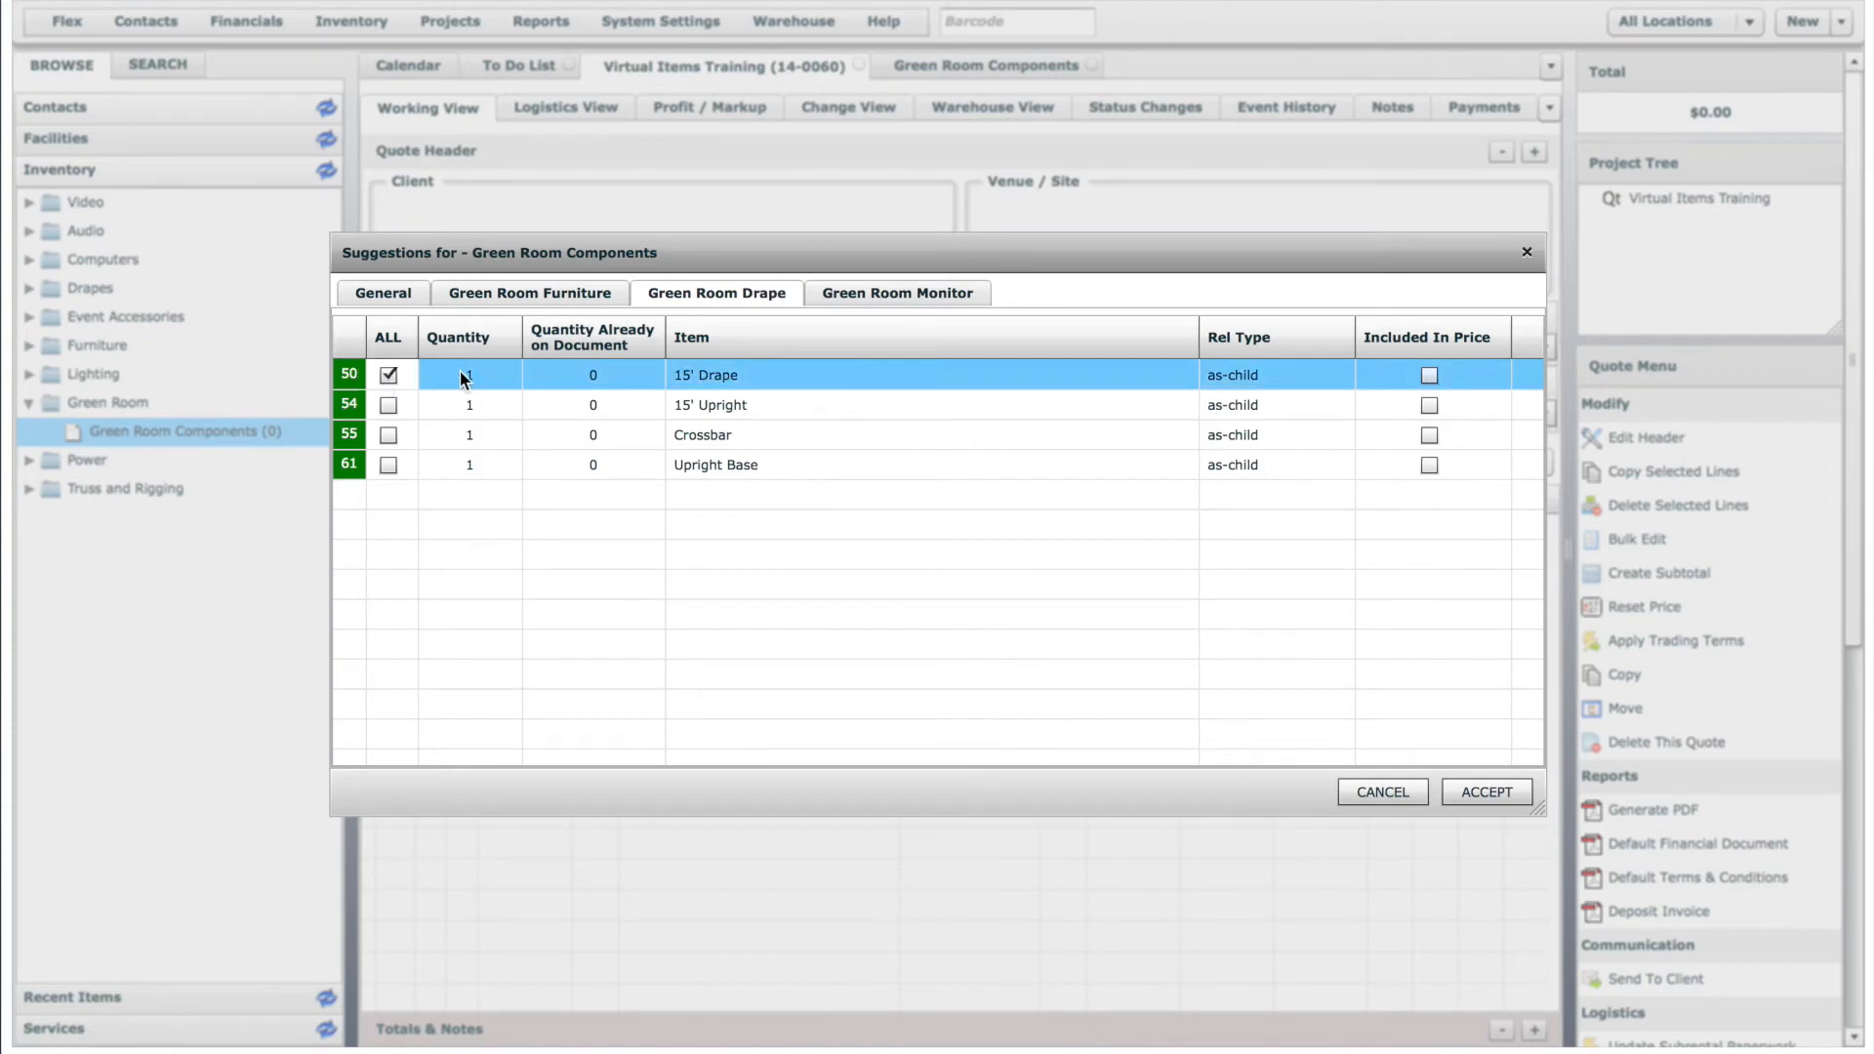
click(478, 377)
text(4)
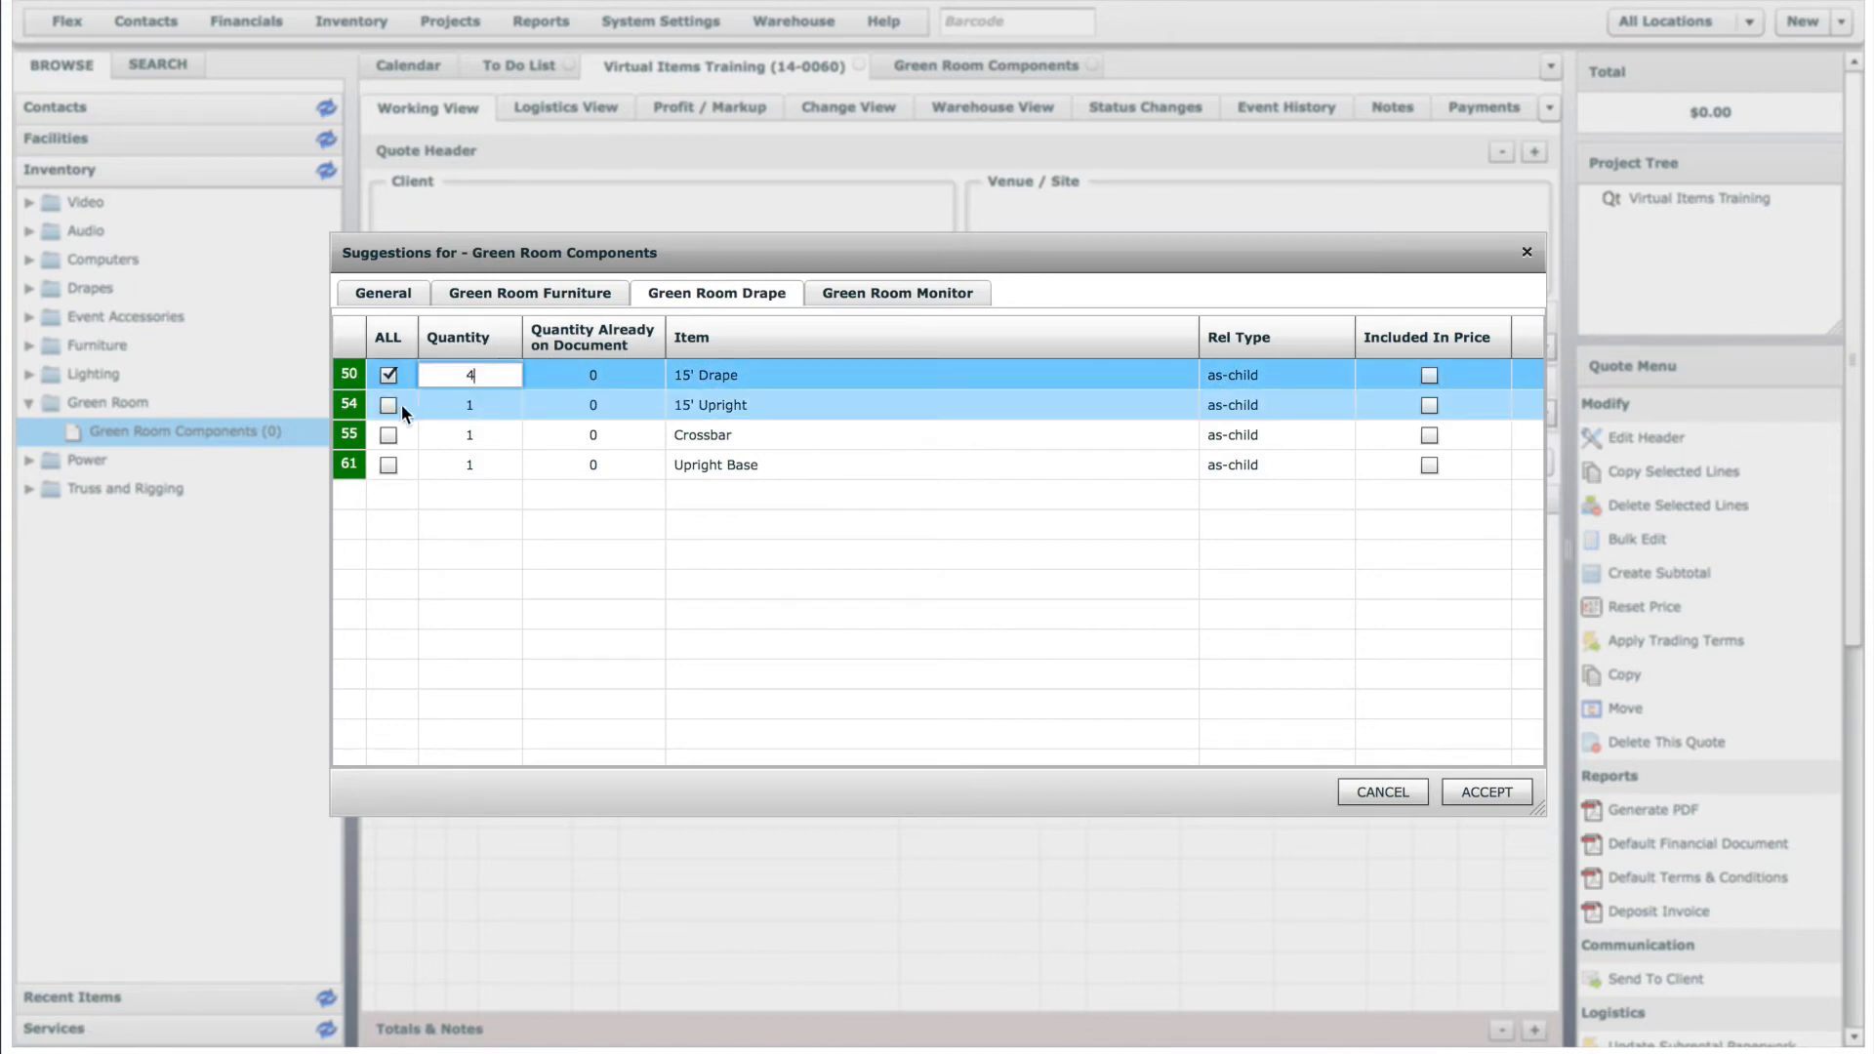
click(387, 404)
click(466, 411)
text(4)
click(387, 435)
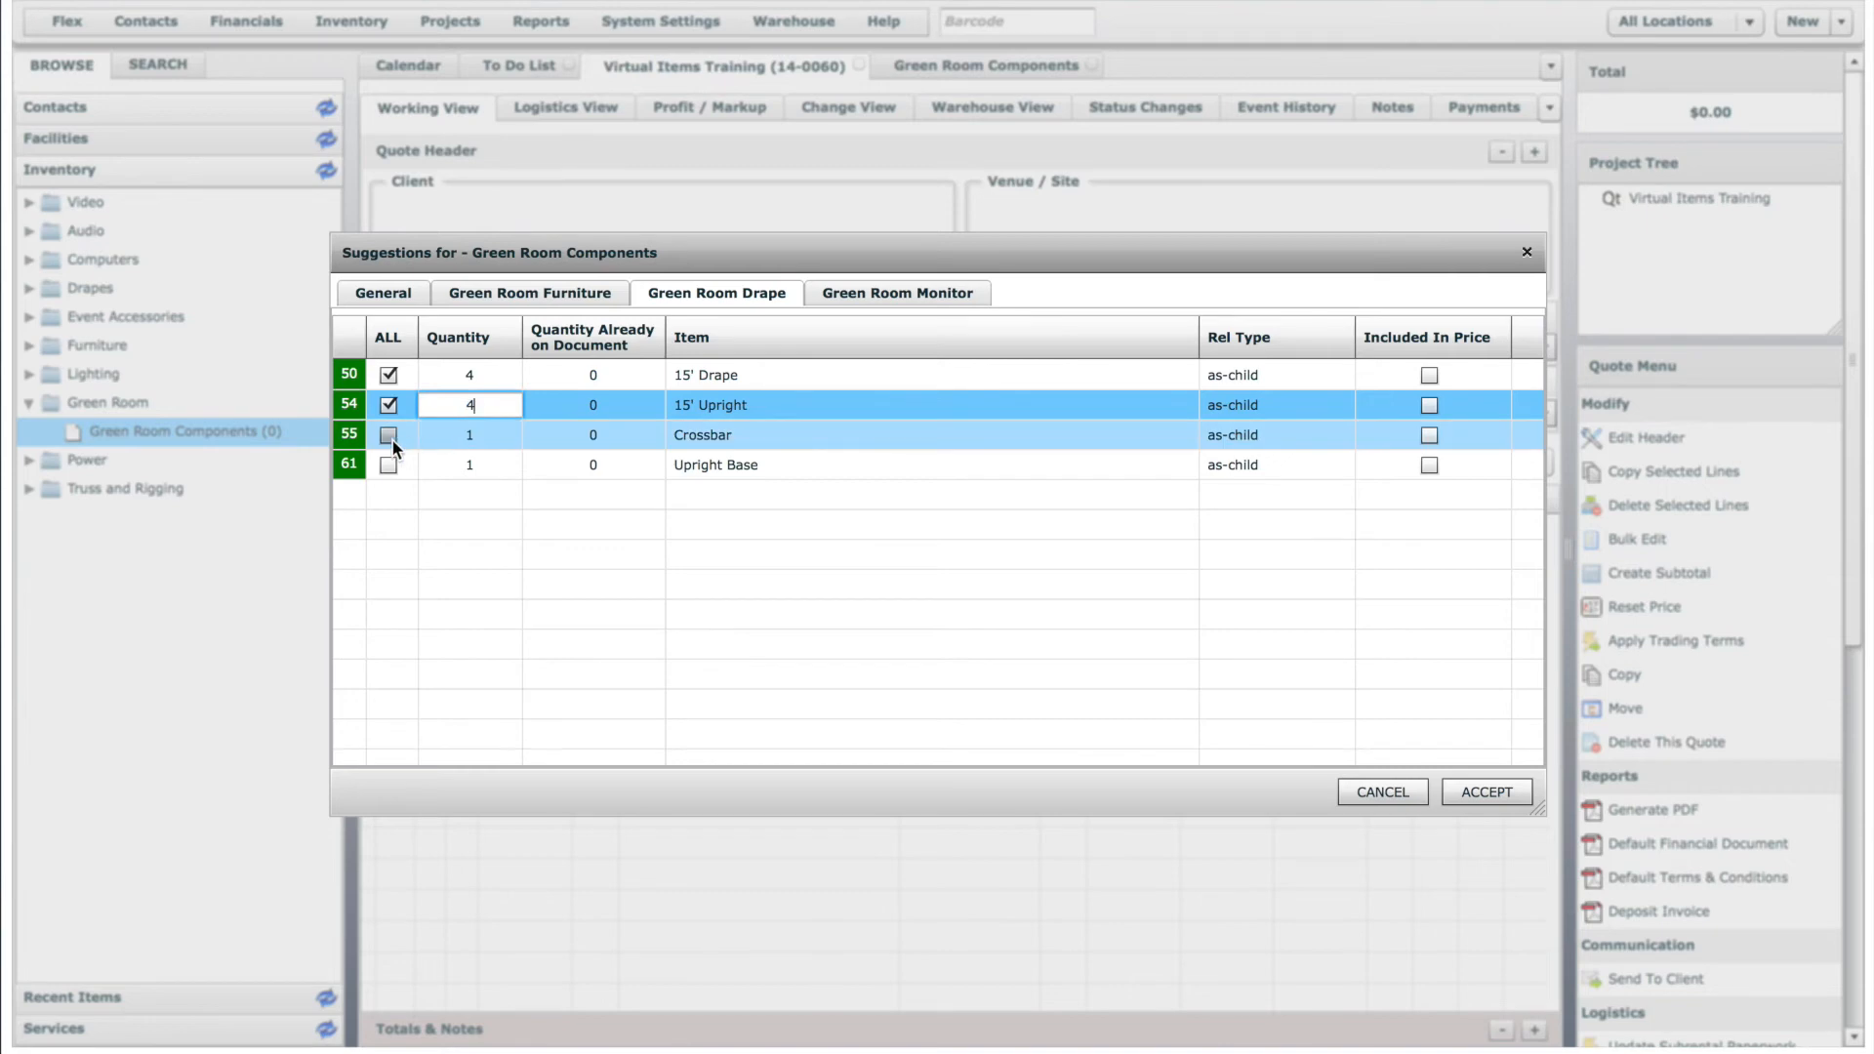
click(466, 437)
text(3)
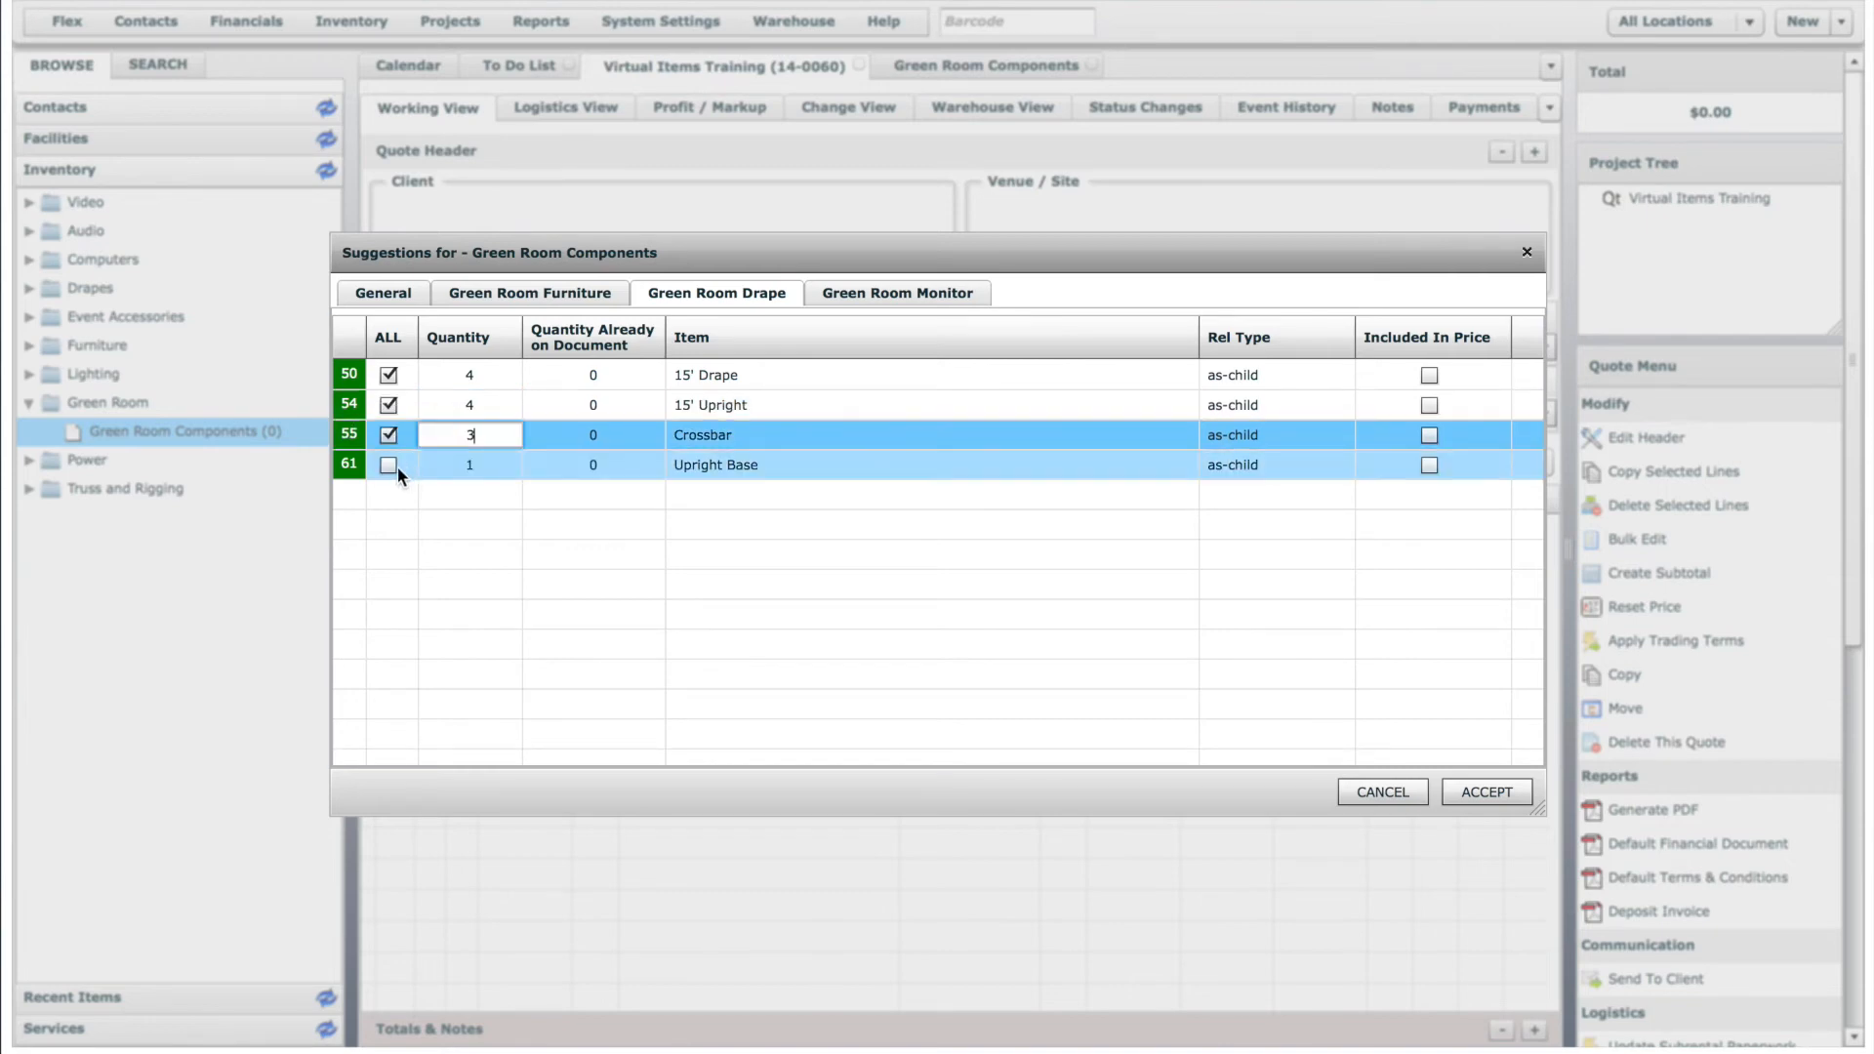
click(387, 466)
click(466, 466)
text(4)
Select the 48" LCD TV under Green Room Monitor with quantity 2 and accept the suggestions into the quote.
click(839, 293)
click(388, 404)
click(464, 407)
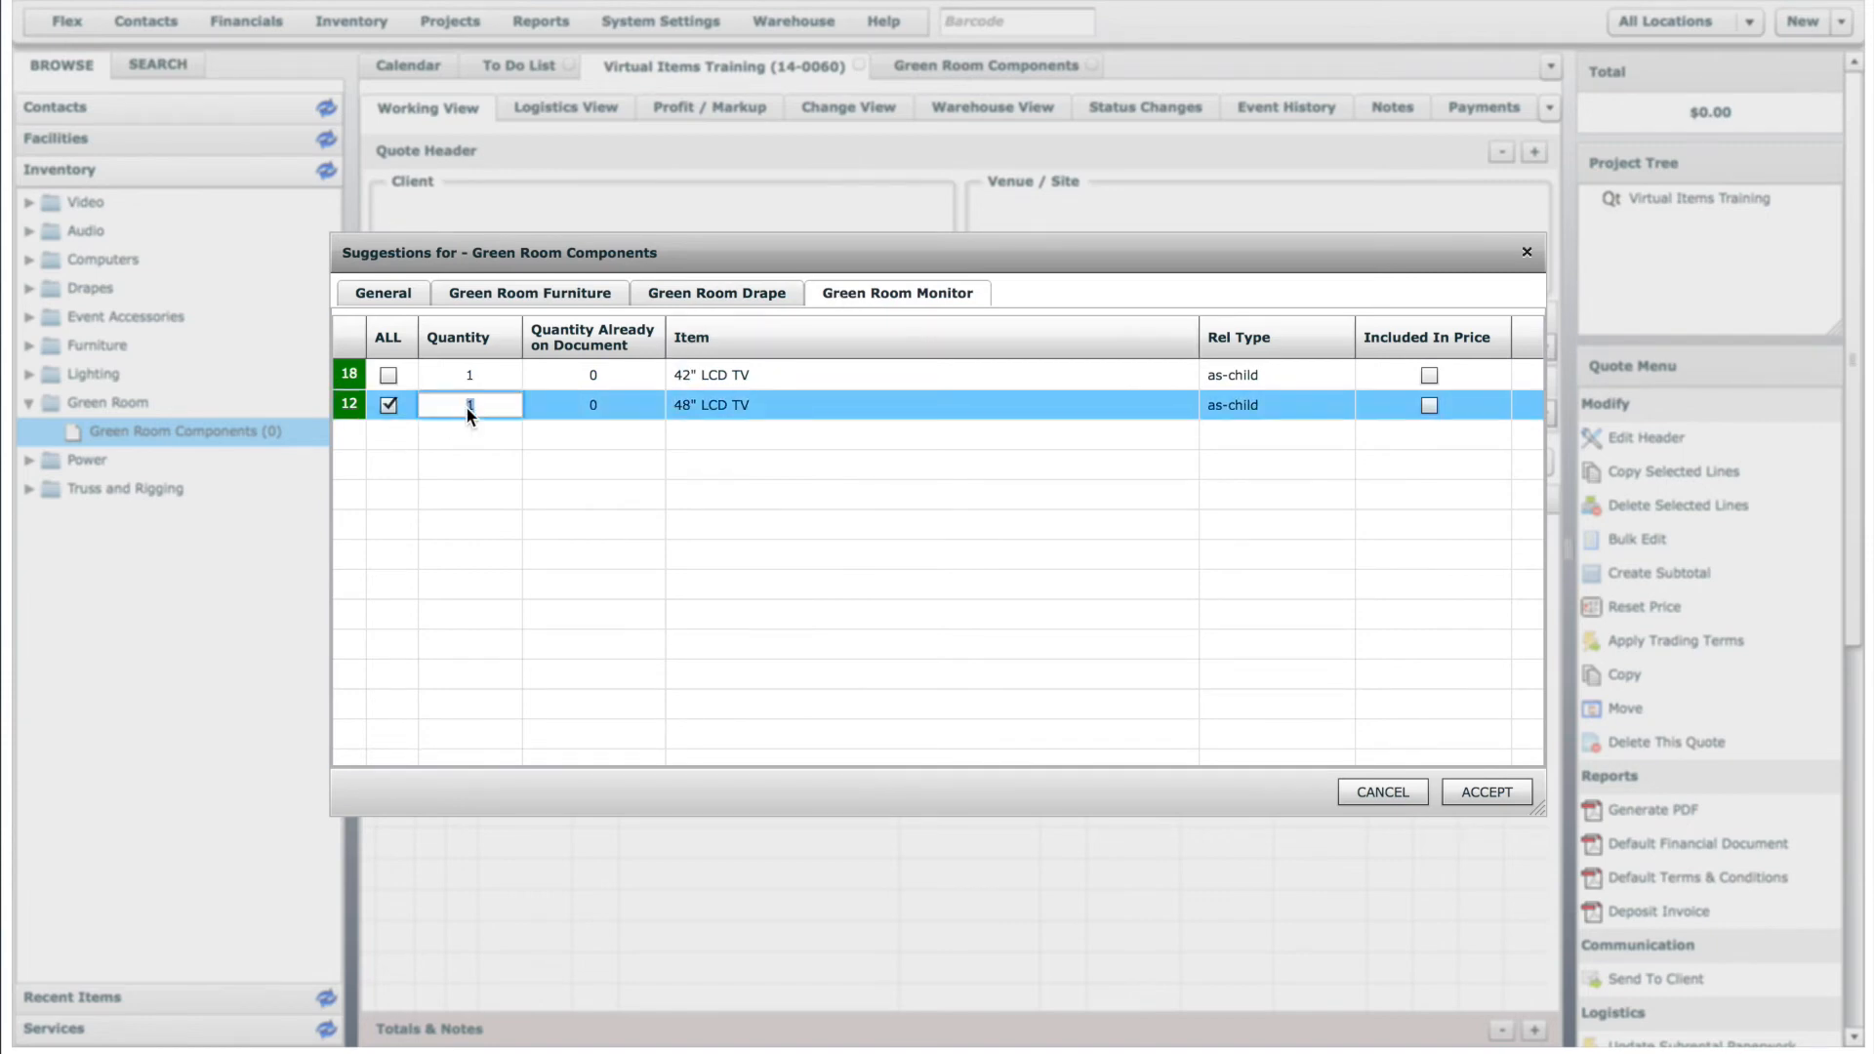
text(2)
click(765, 455)
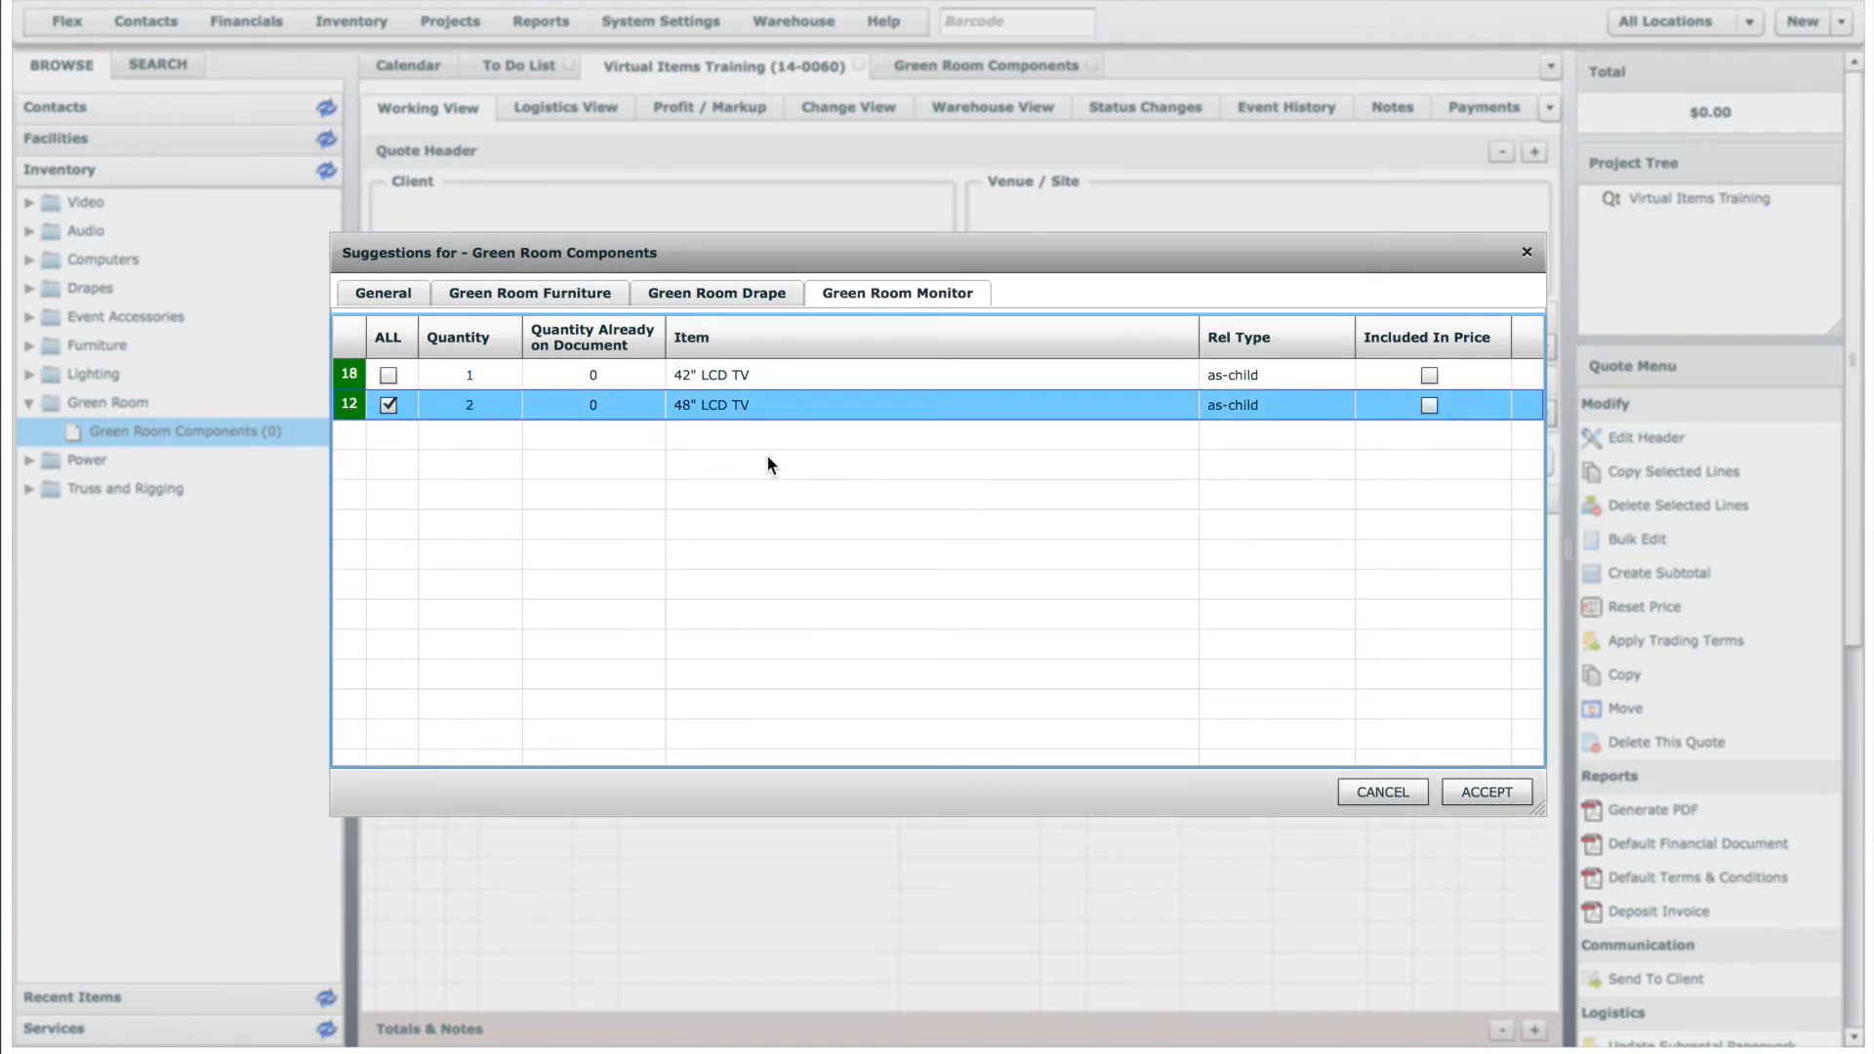
click(1508, 791)
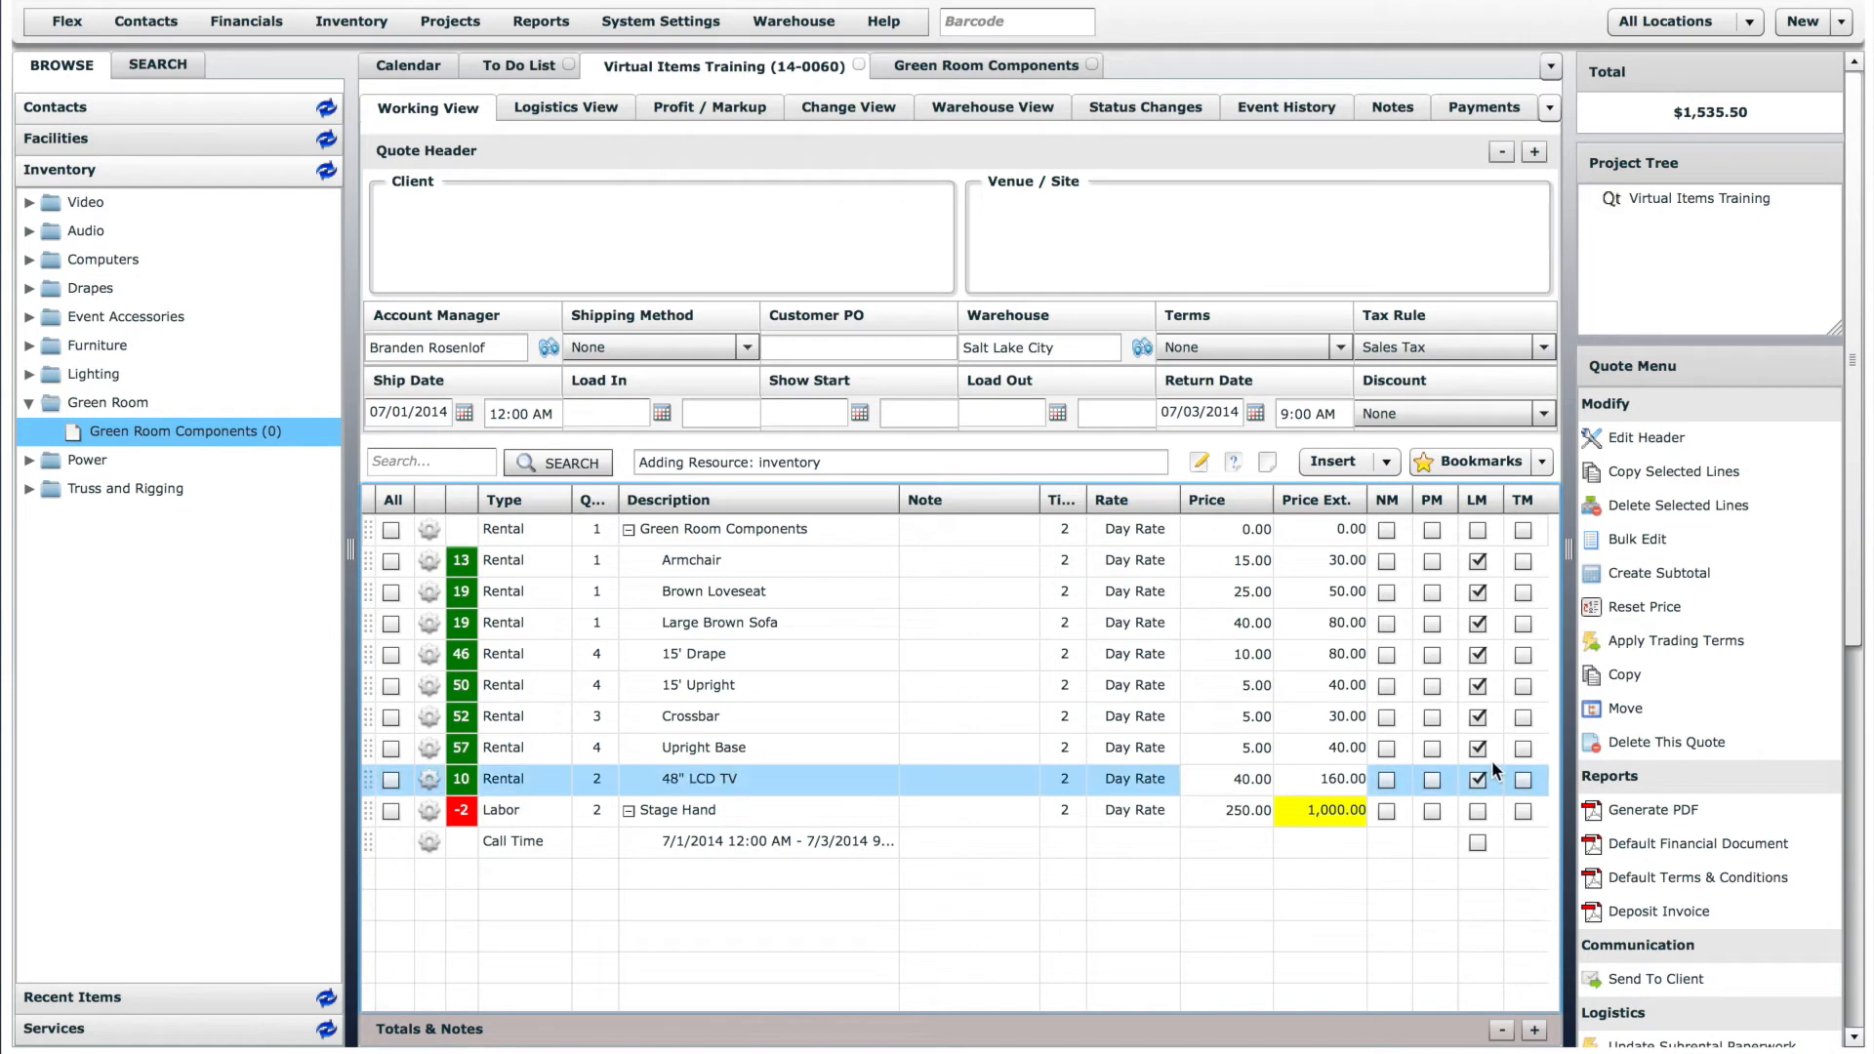
Clear the LM mark on all Green Room Components child lines from Armchair to 48" LCD TV, and generate the quote PDF.
click(1477, 561)
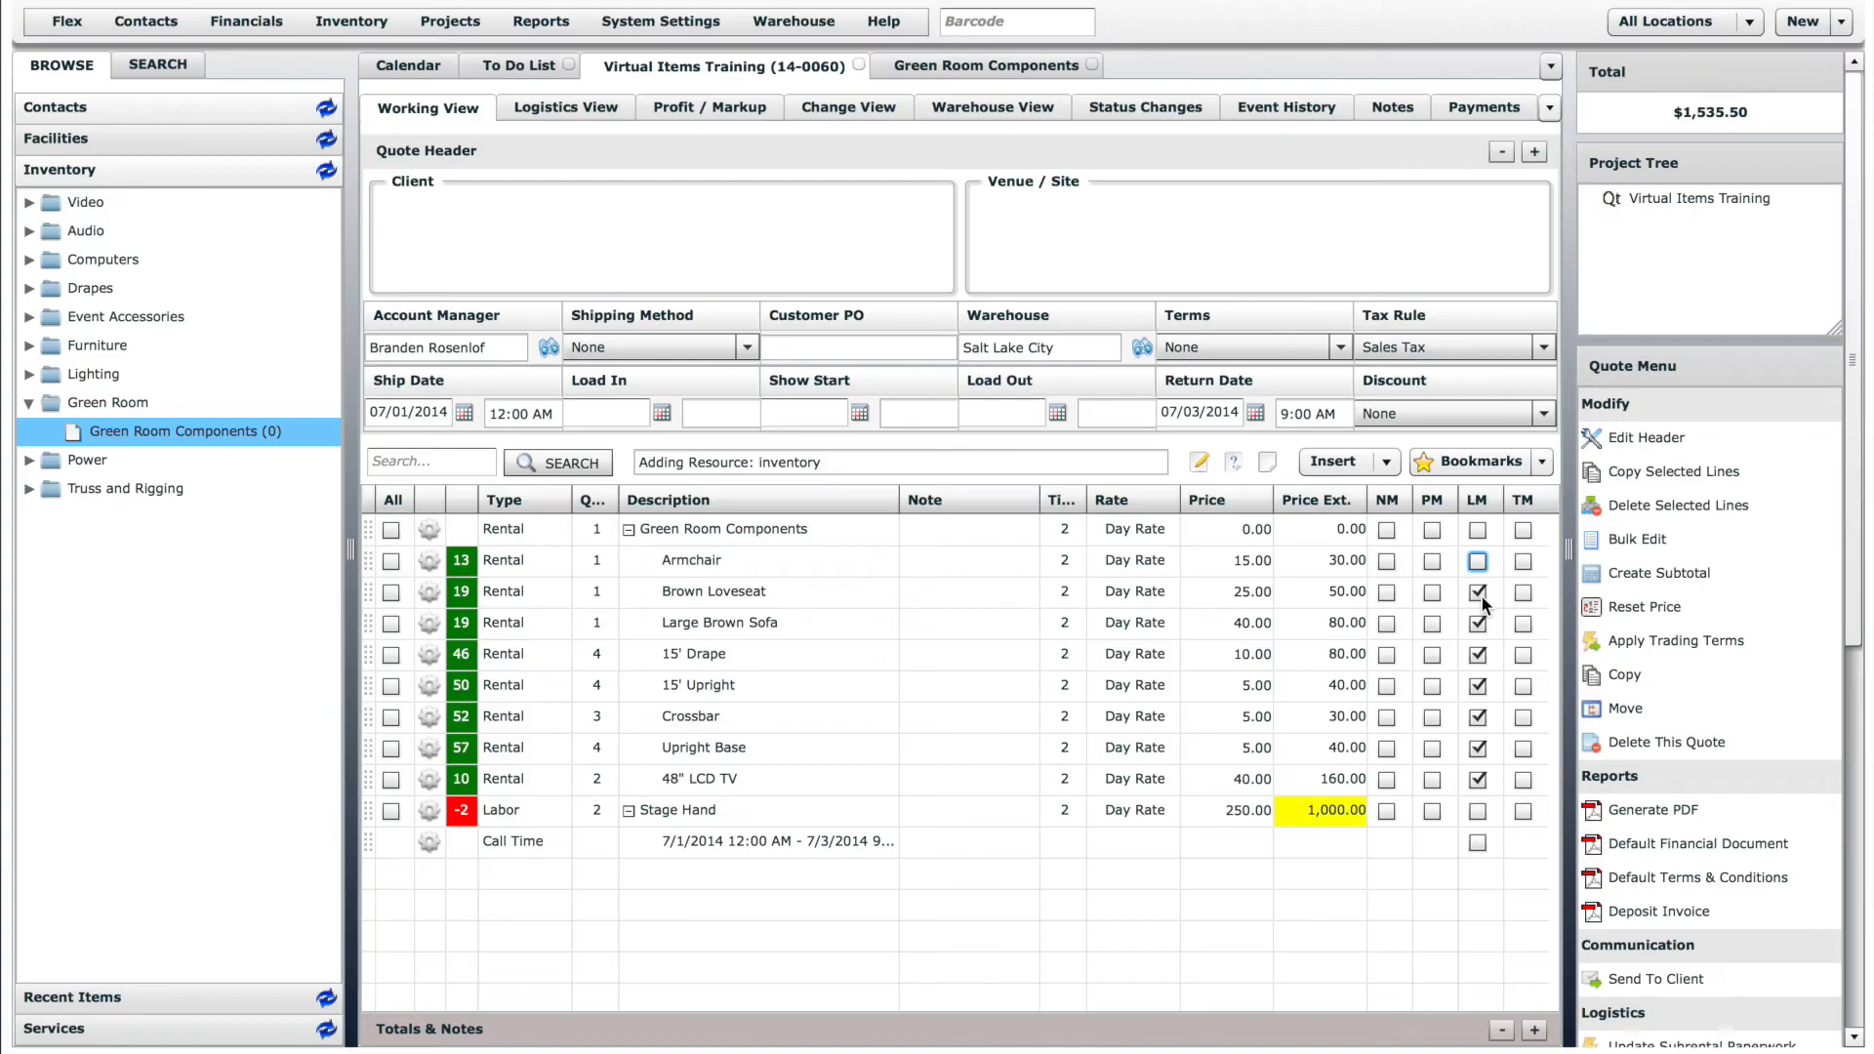
click(1477, 592)
click(1477, 623)
click(1478, 655)
click(1479, 687)
click(1479, 717)
click(1480, 748)
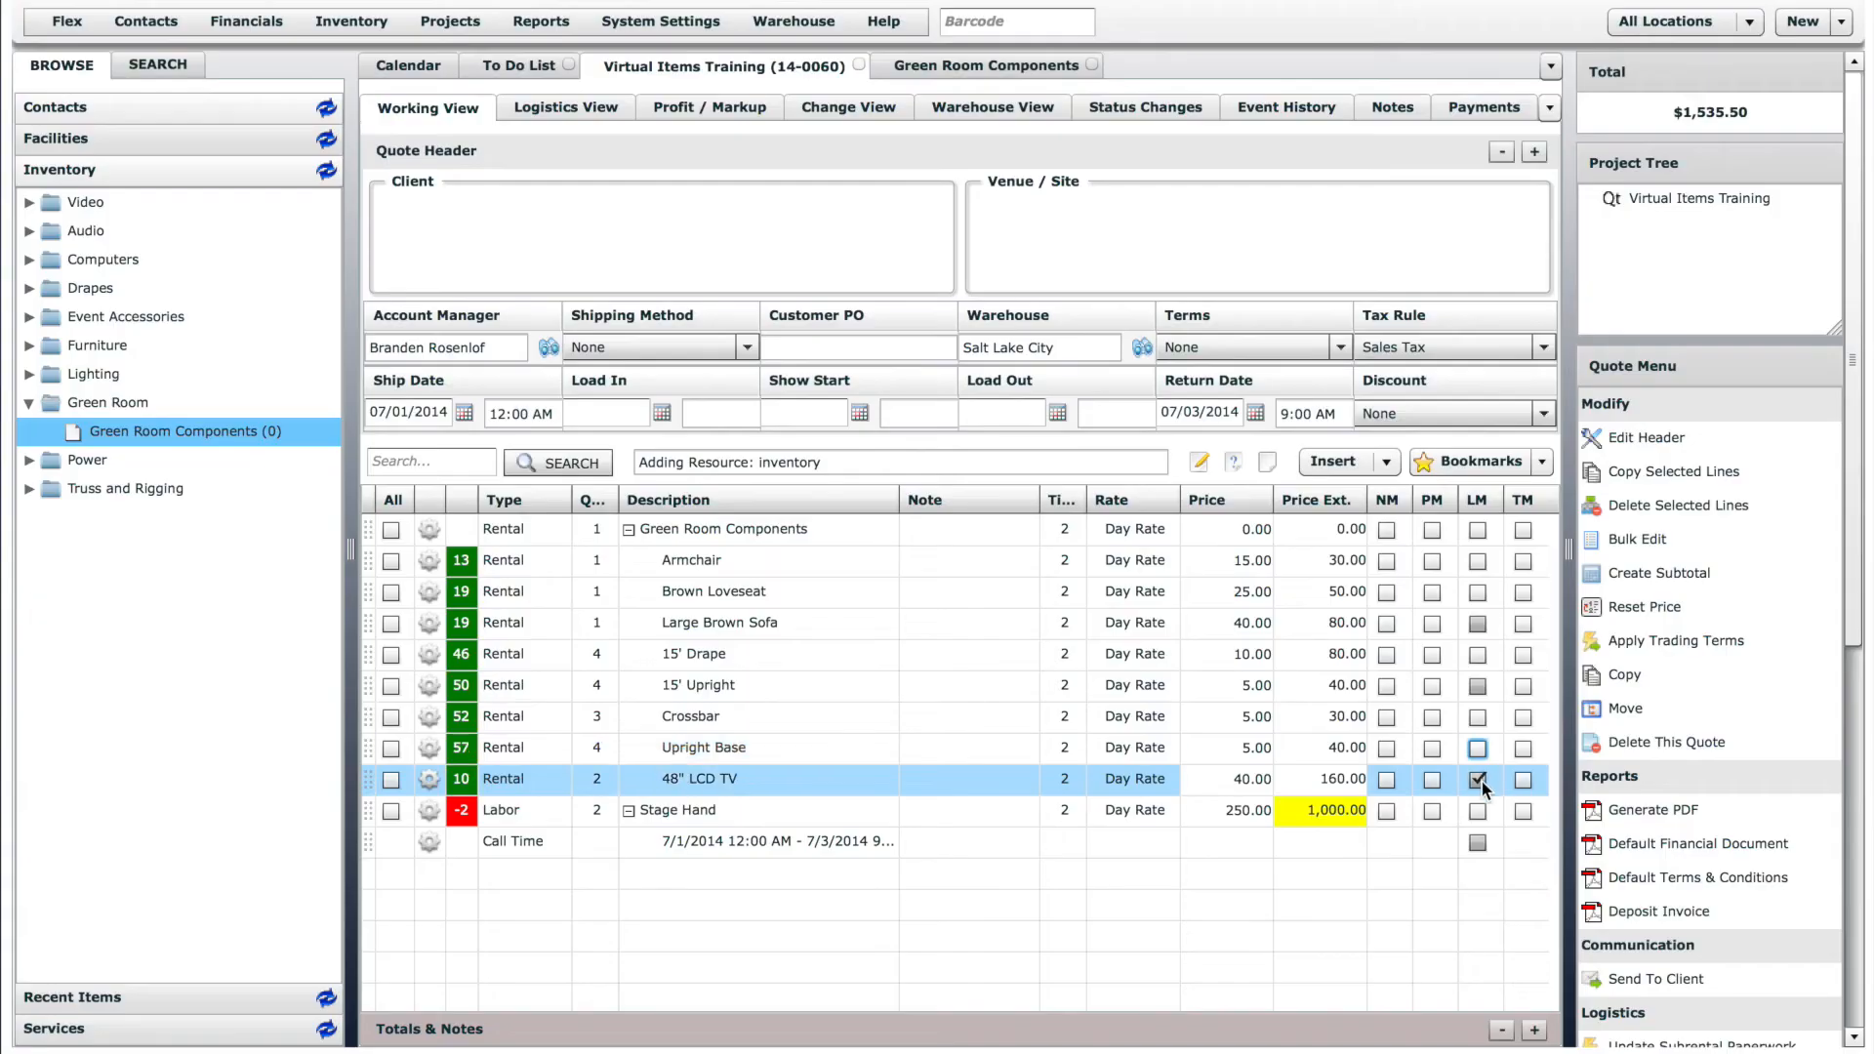
click(1479, 779)
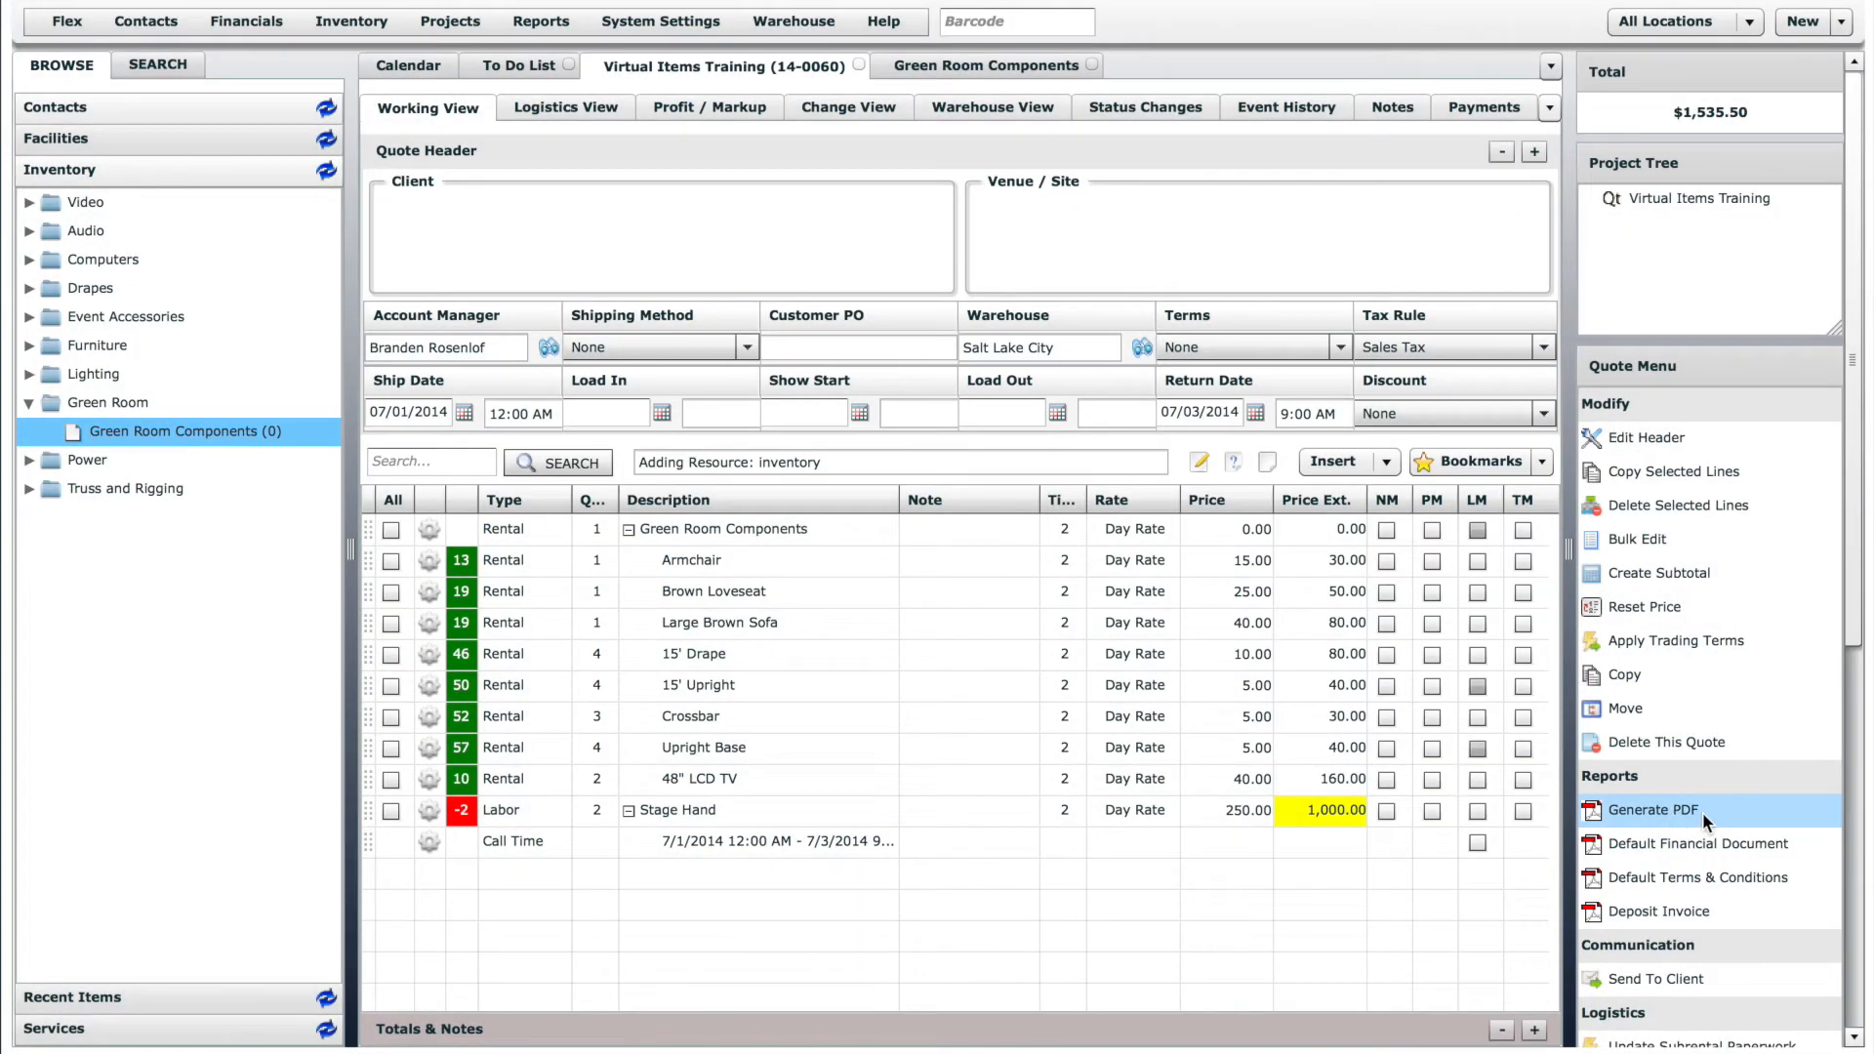
click(1702, 812)
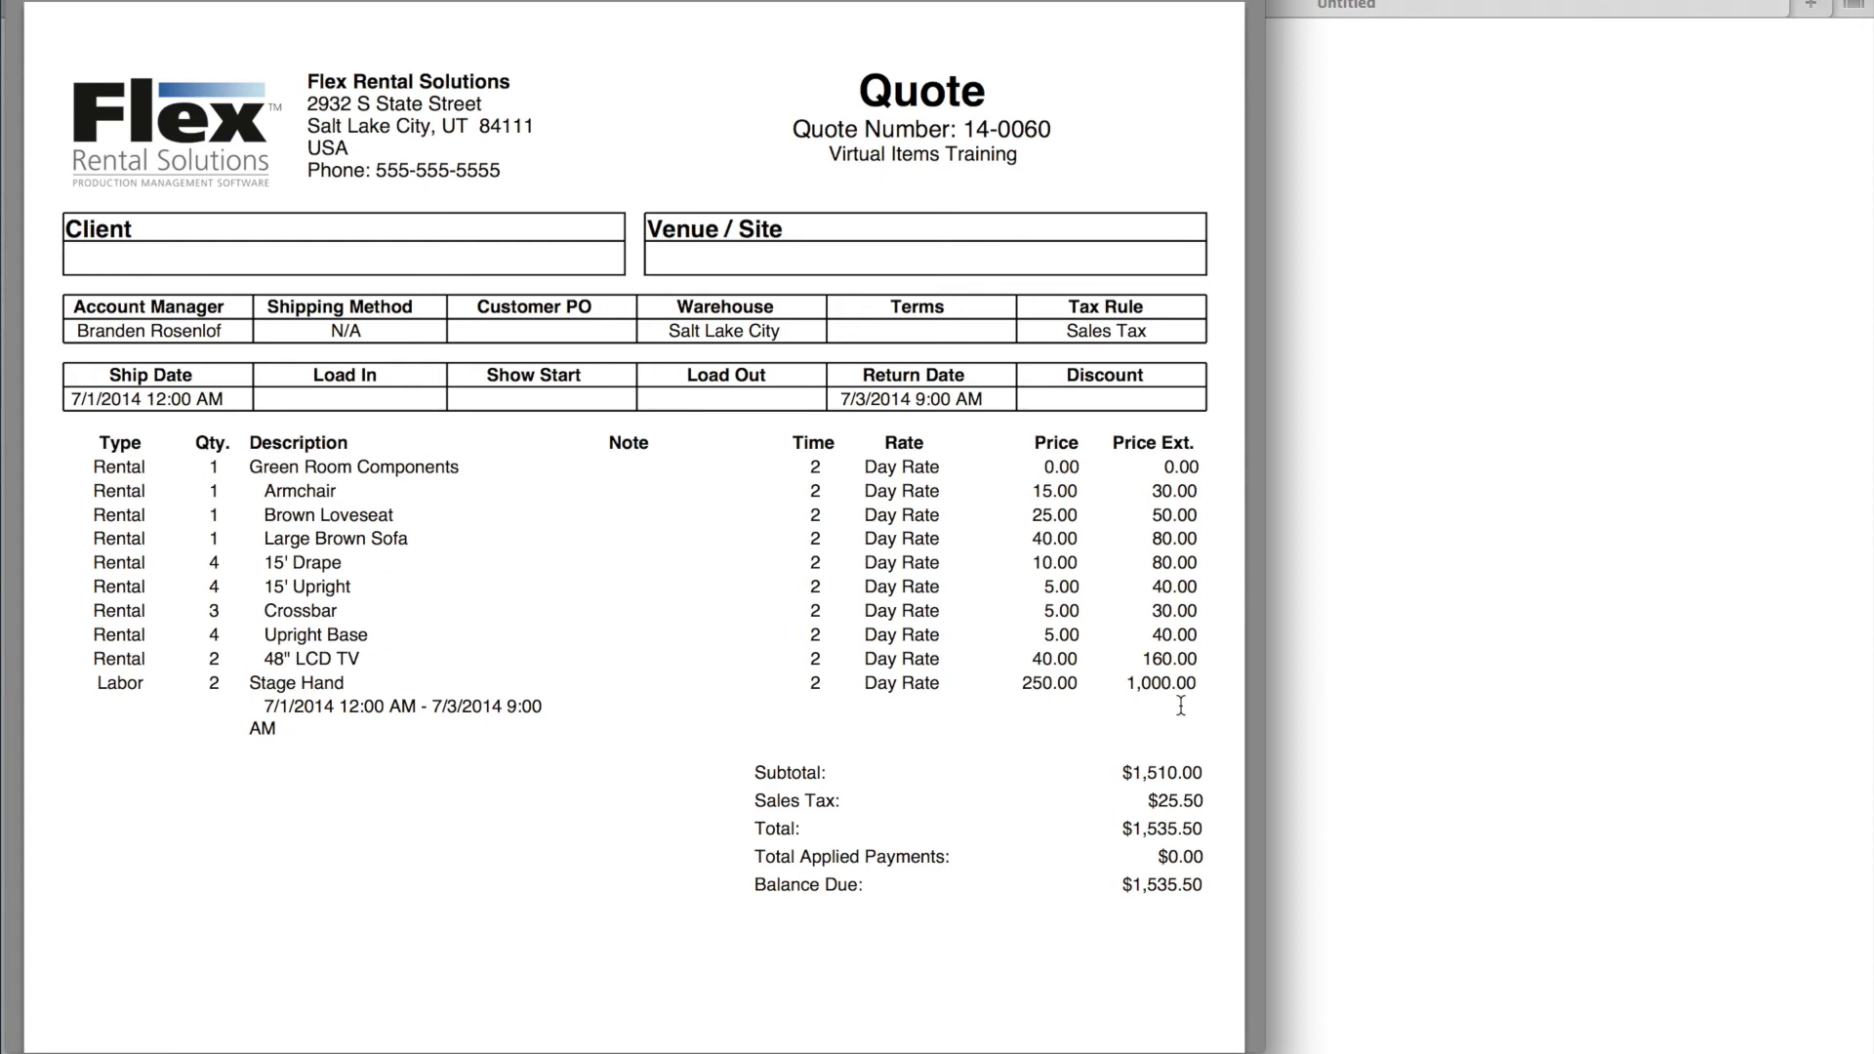
Switch to the Flex window showing Build a Breakout Room and add that item to the Build a Breakout Test quote.
key(ctrl+Right)
drag(1518, 619, 1528, 919)
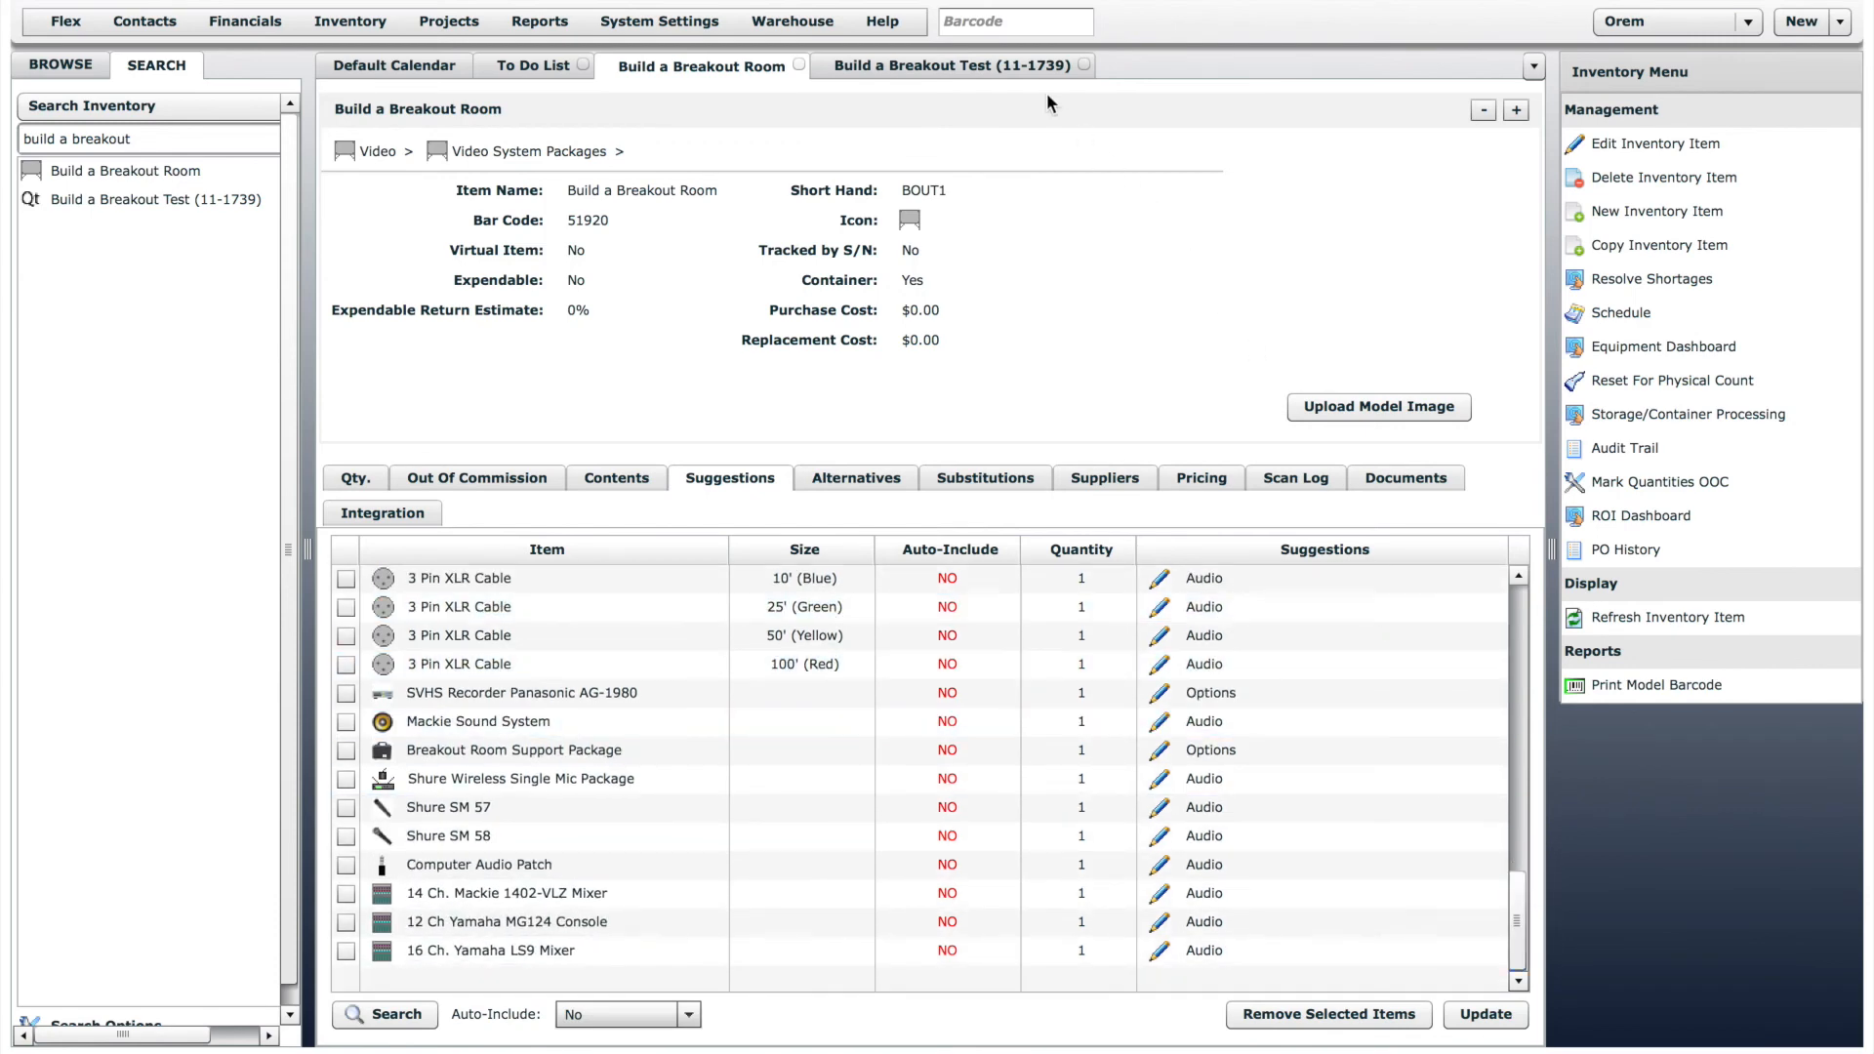
click(1011, 64)
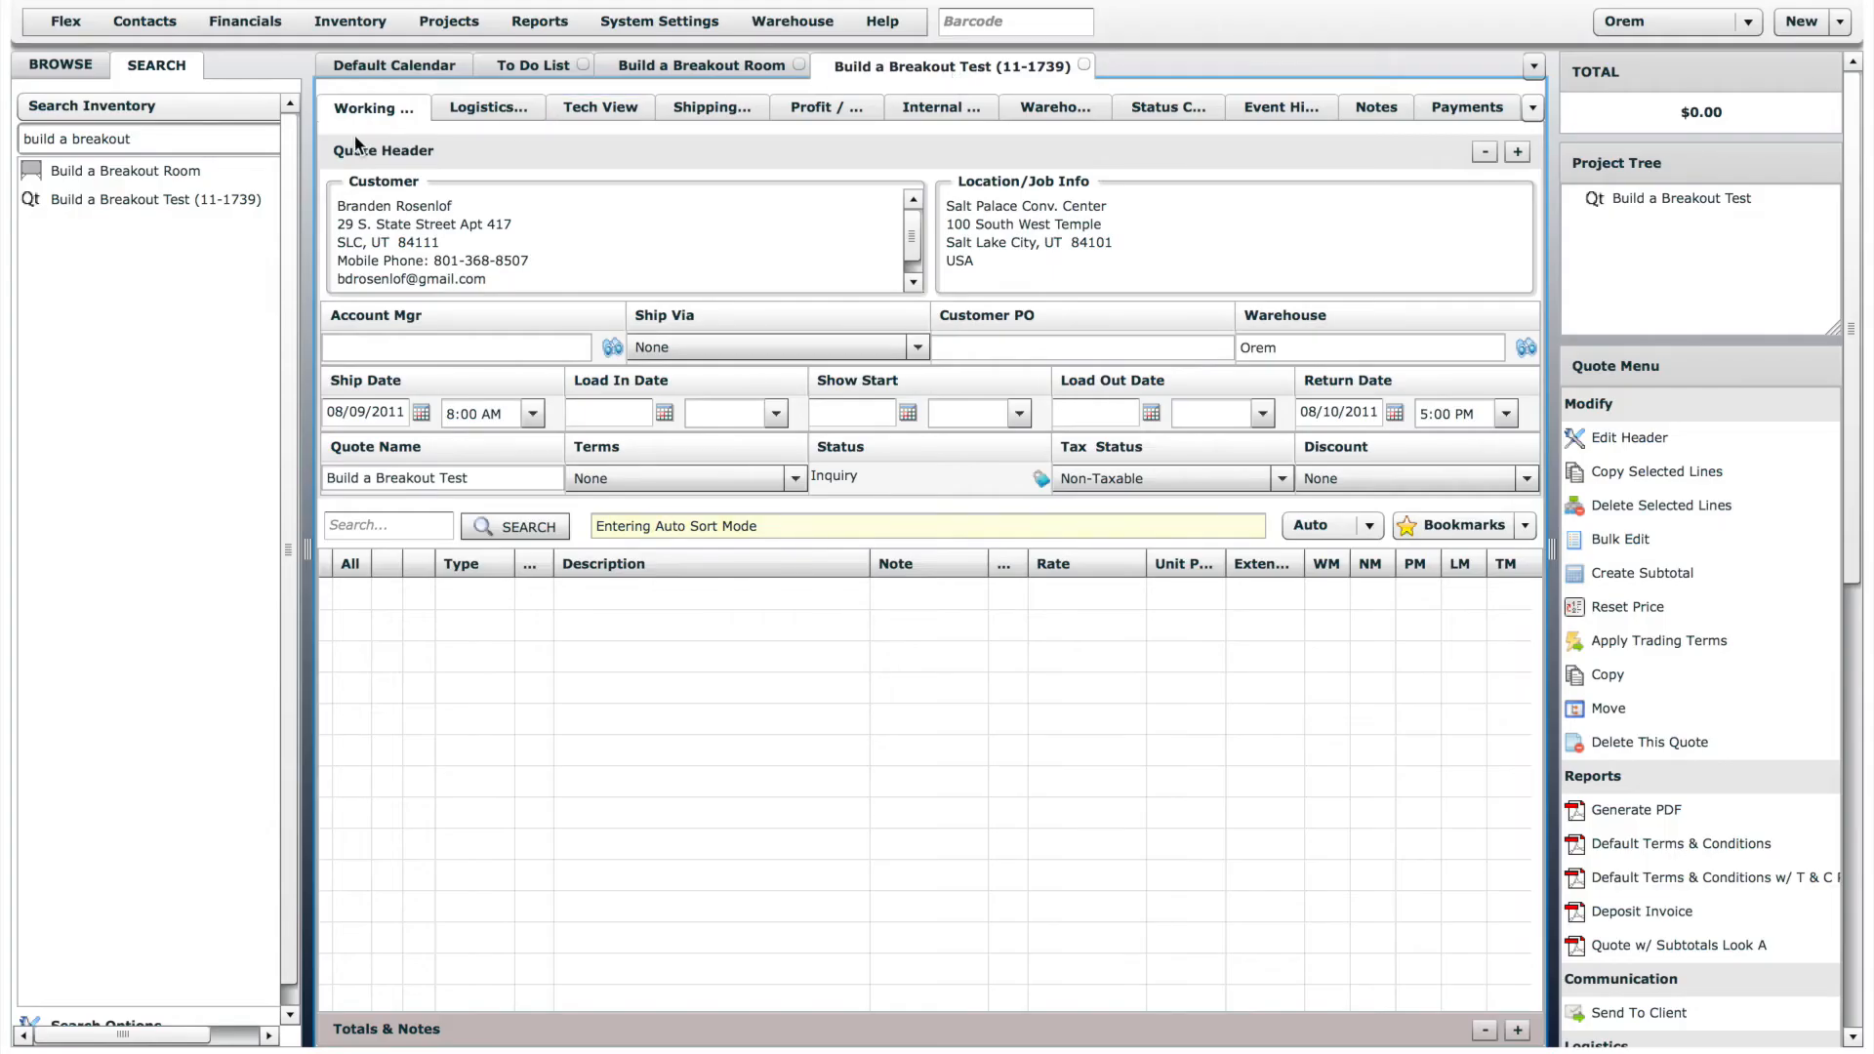
drag(131, 171, 702, 656)
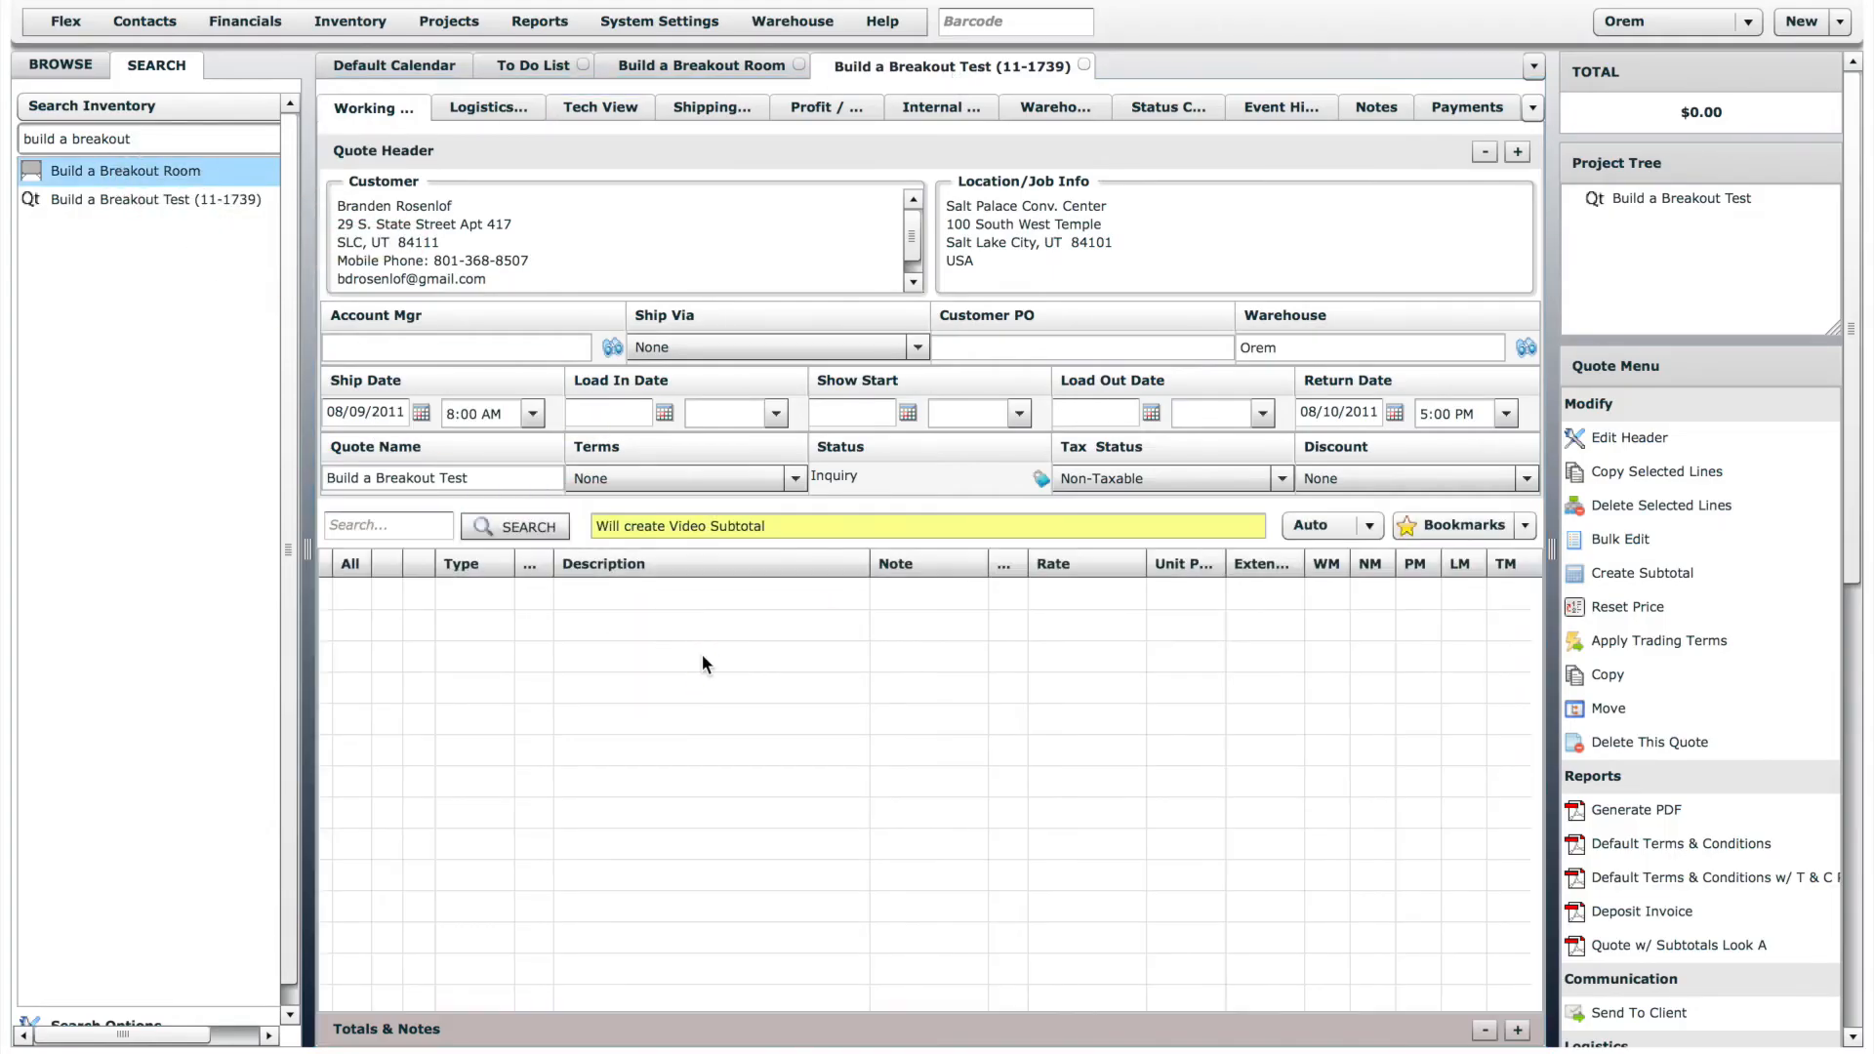
click(1022, 594)
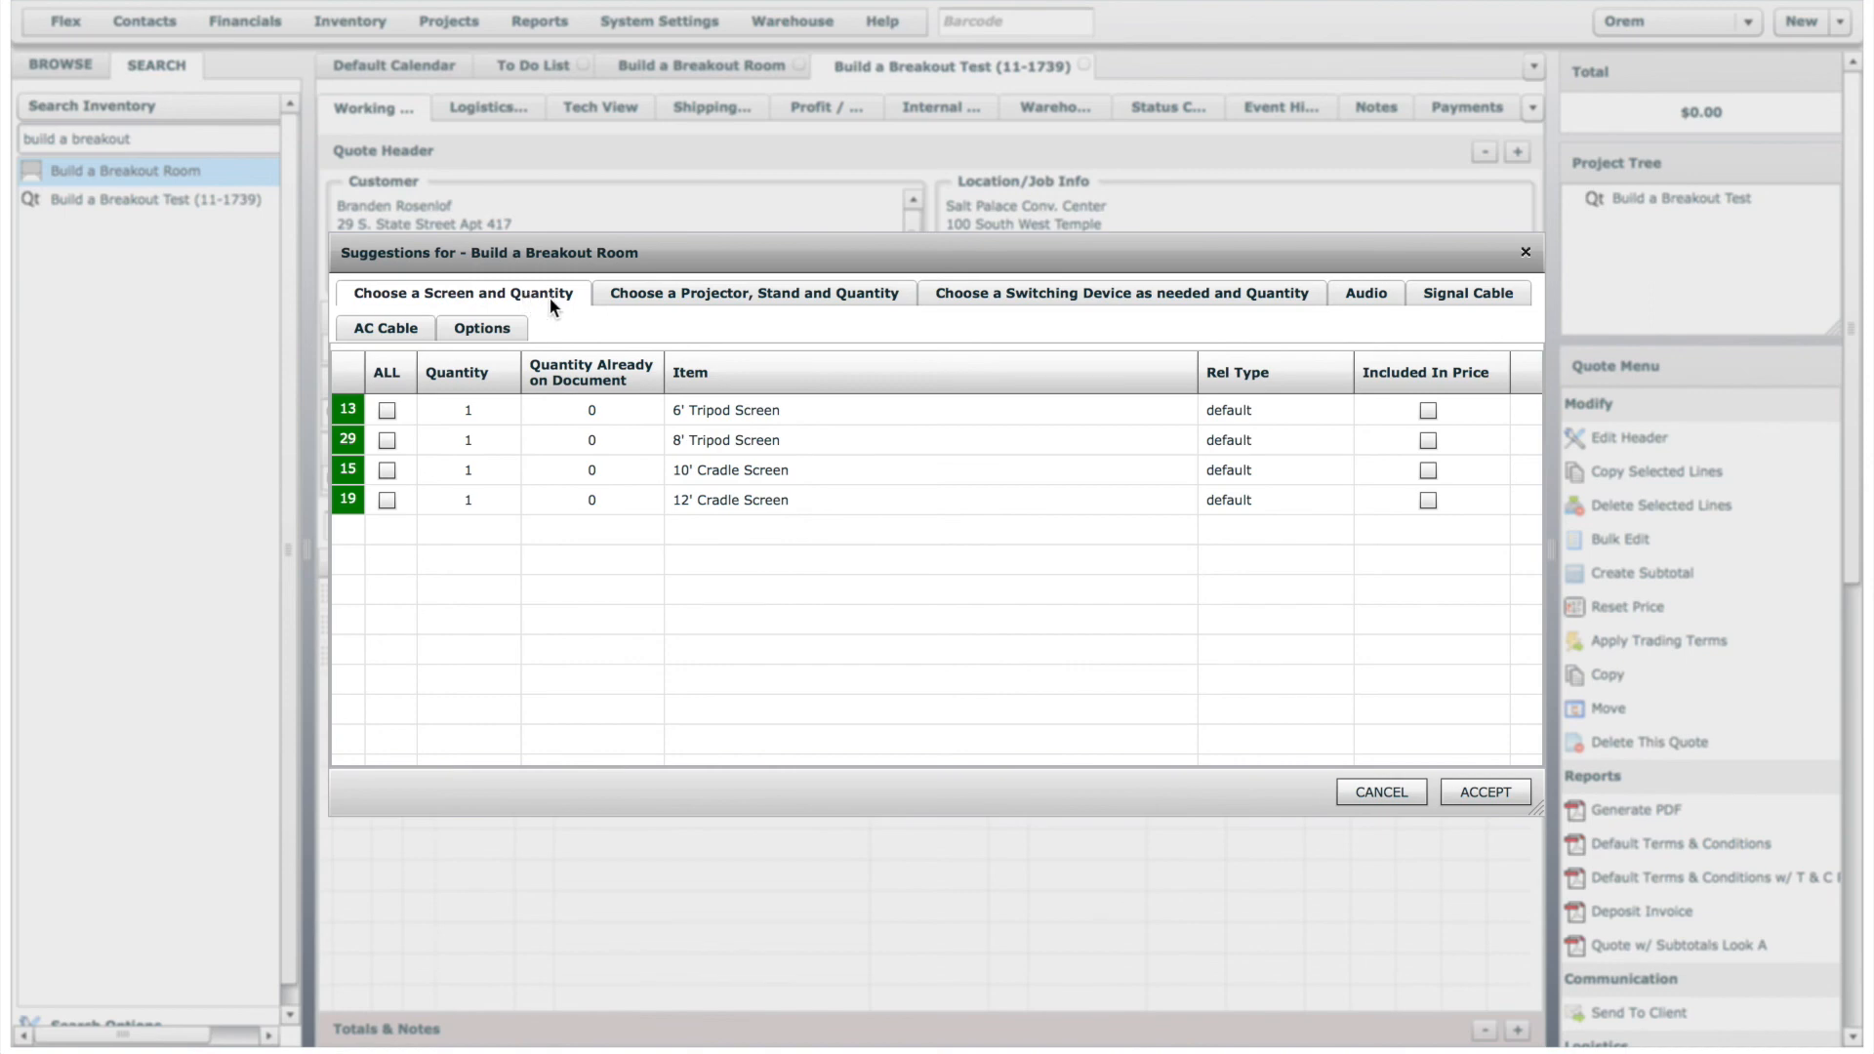
Review the Build a Breakout Room suggestions for screens, projectors and stands, switching devices, audio, signal cable, AC cable and options.
click(384, 472)
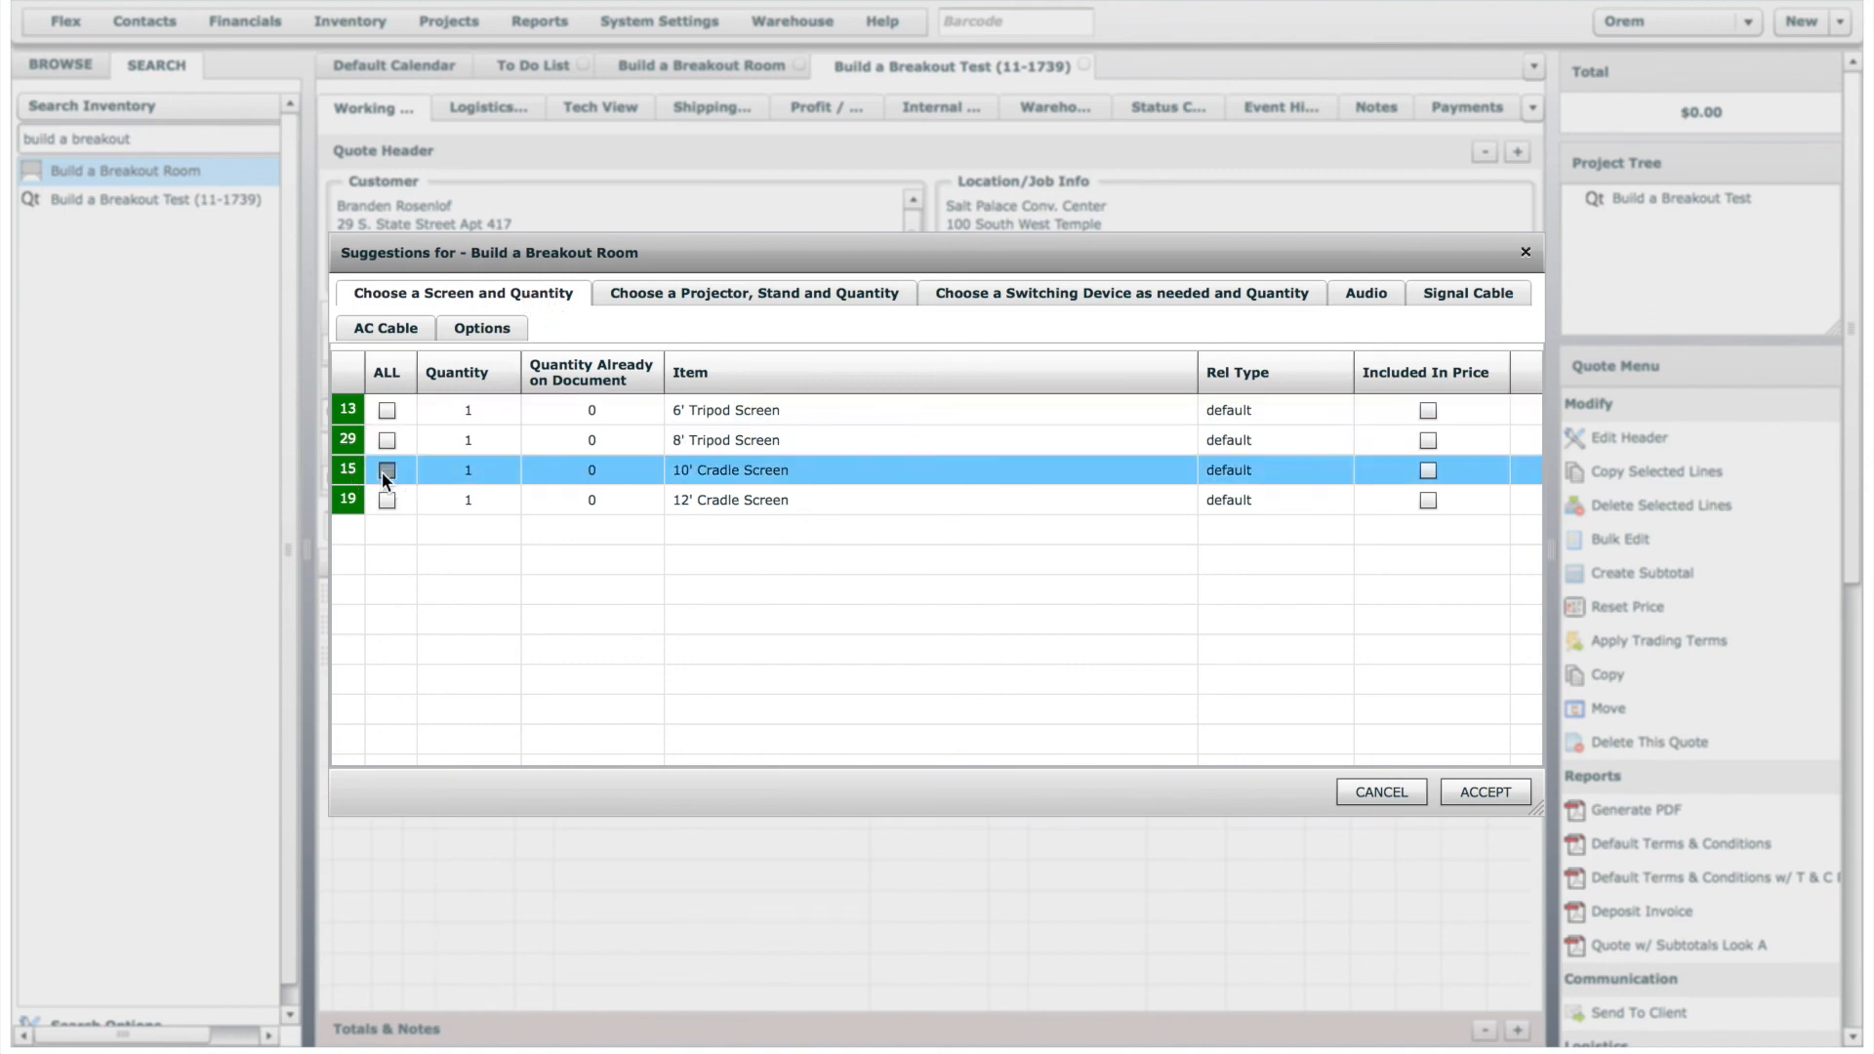
click(737, 296)
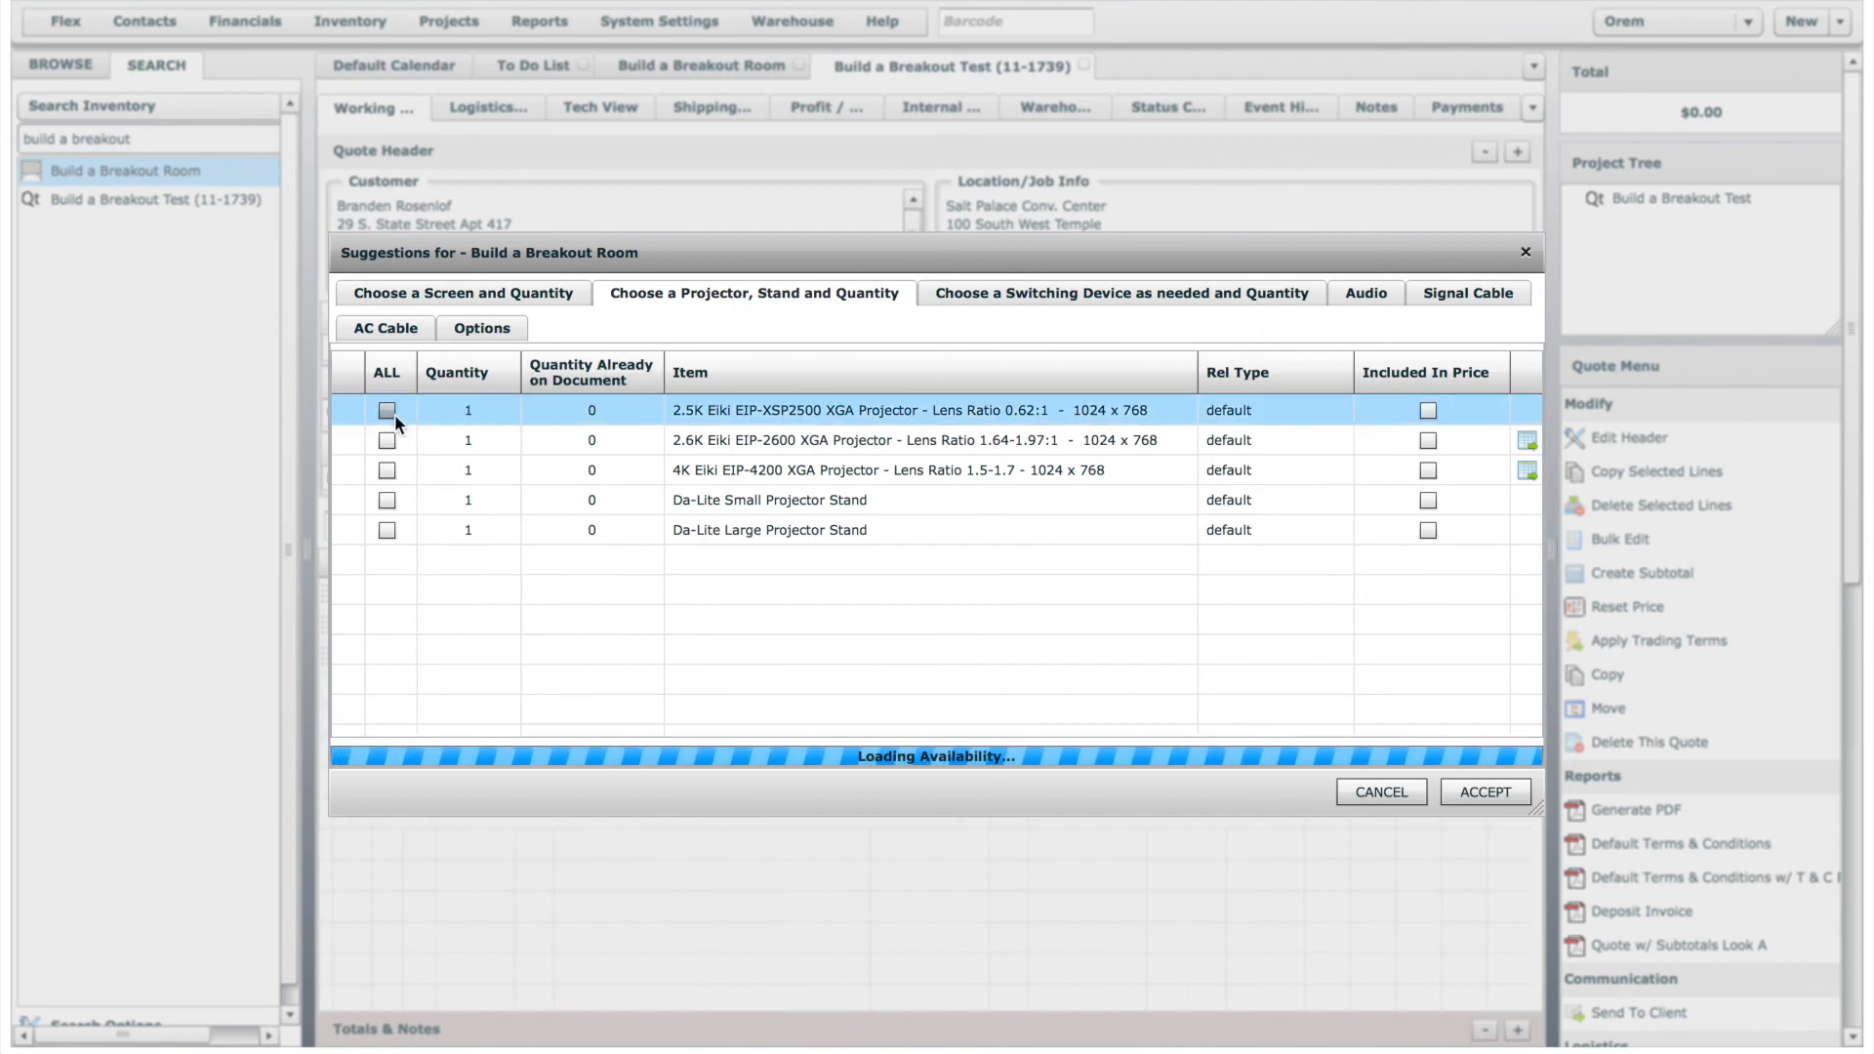
click(961, 293)
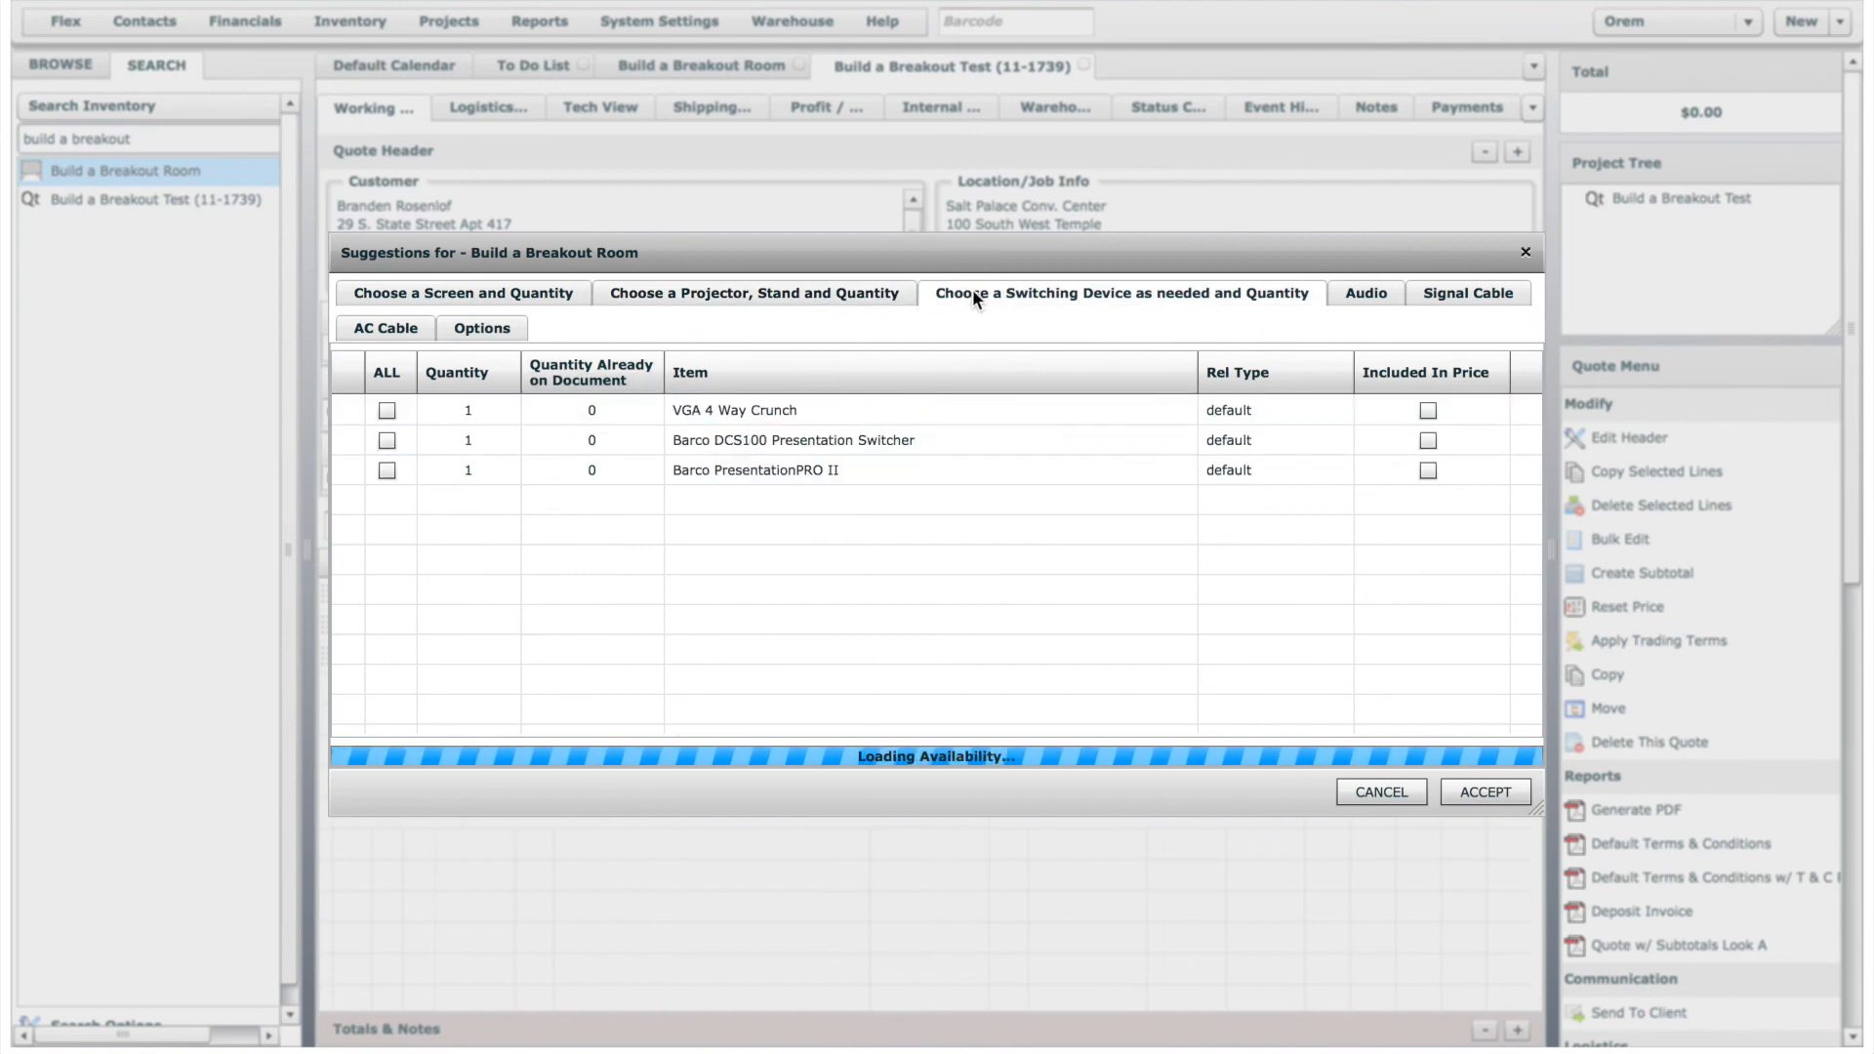
click(1390, 291)
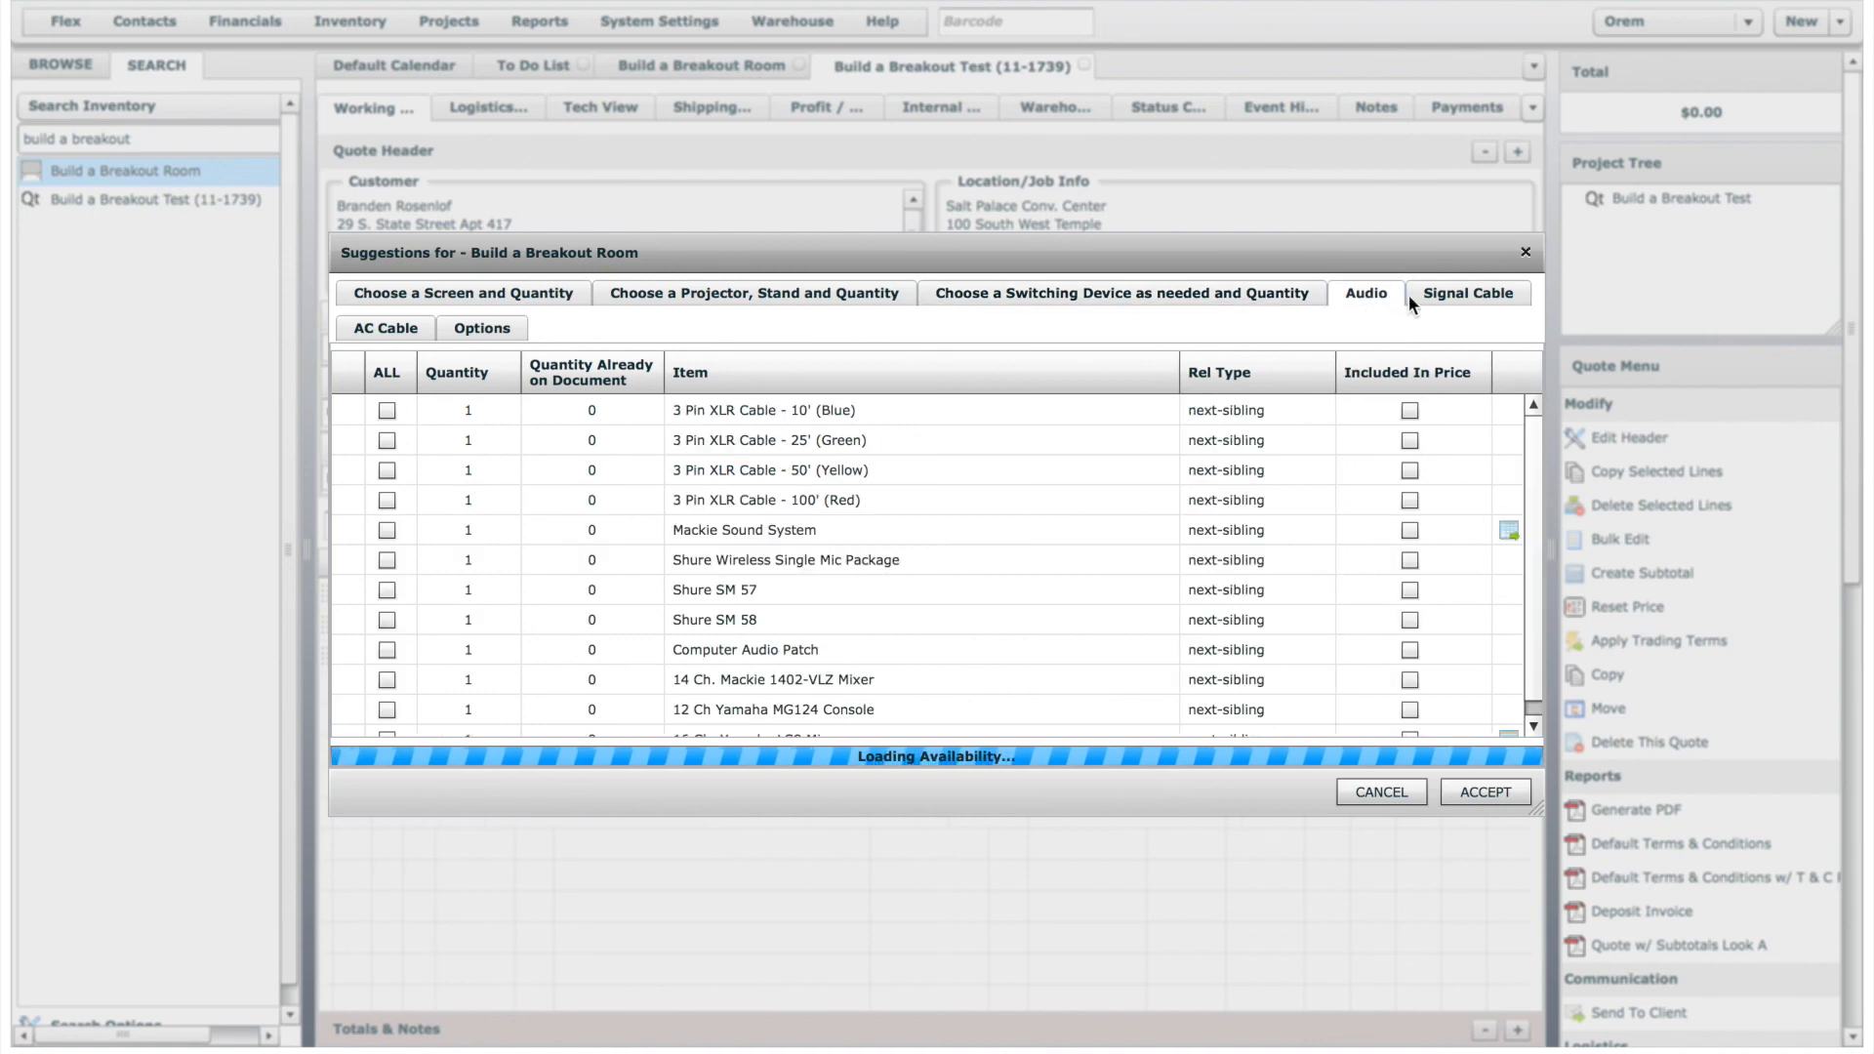
click(1454, 298)
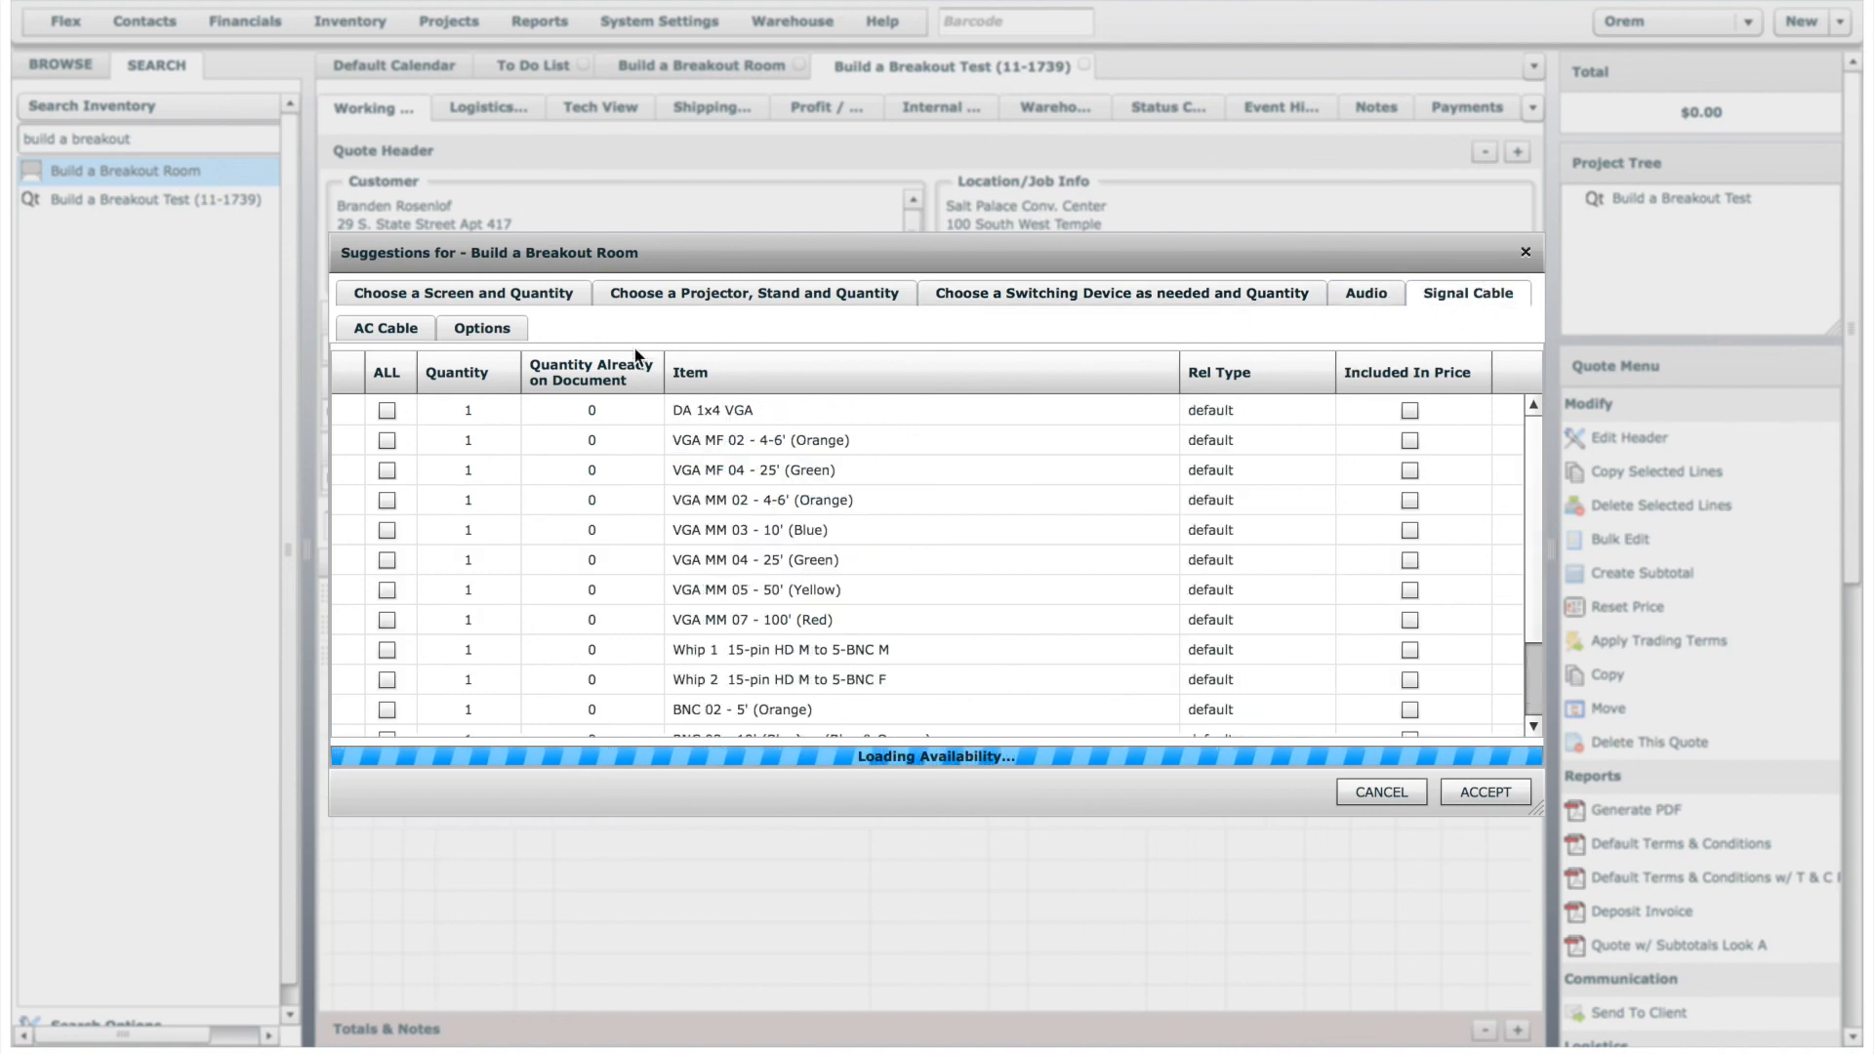
click(414, 335)
click(478, 330)
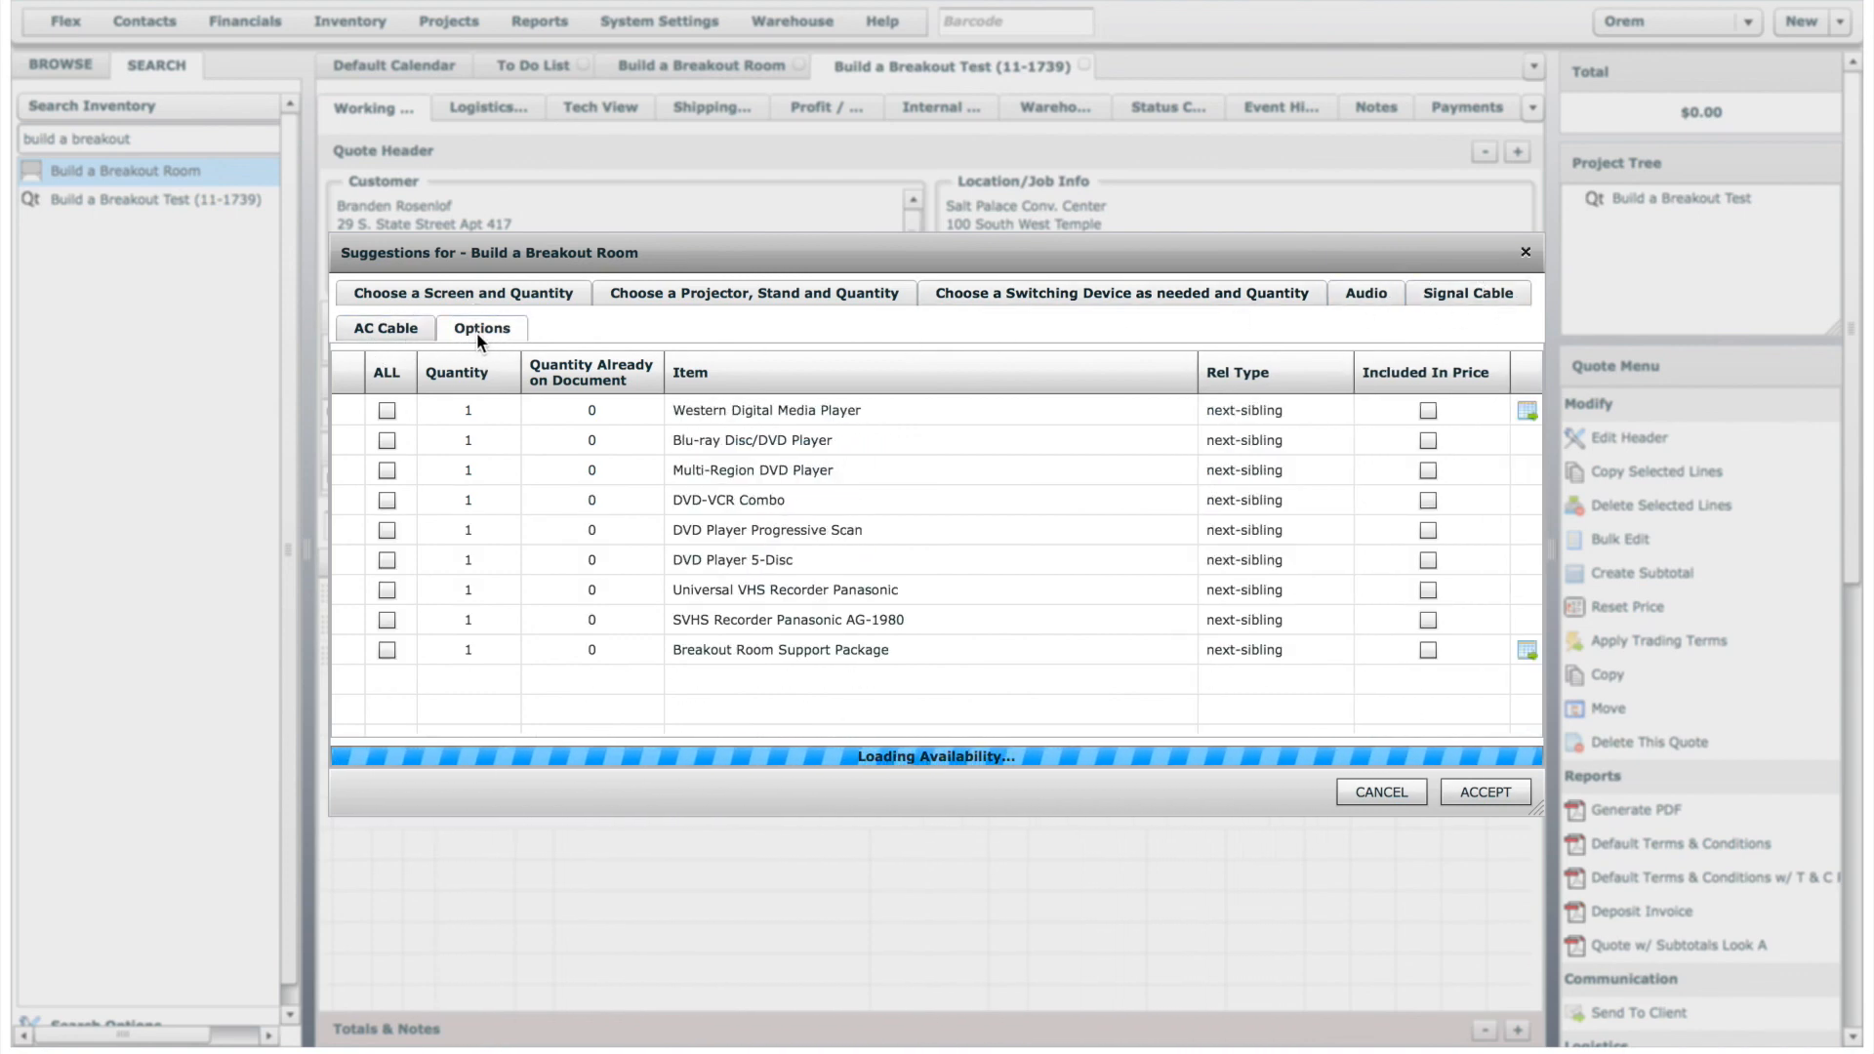